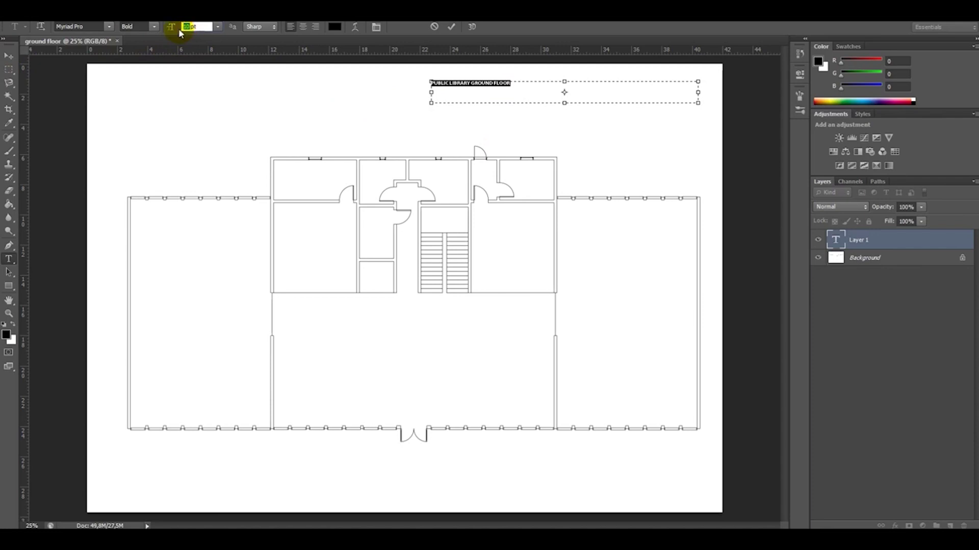
Set the title PUBLIC LIBRARY GROUND FLOOR to 30 pt and move it to the lower-right corner of the sheet
{"action": "left_click", "coordinate": [8, 55]}
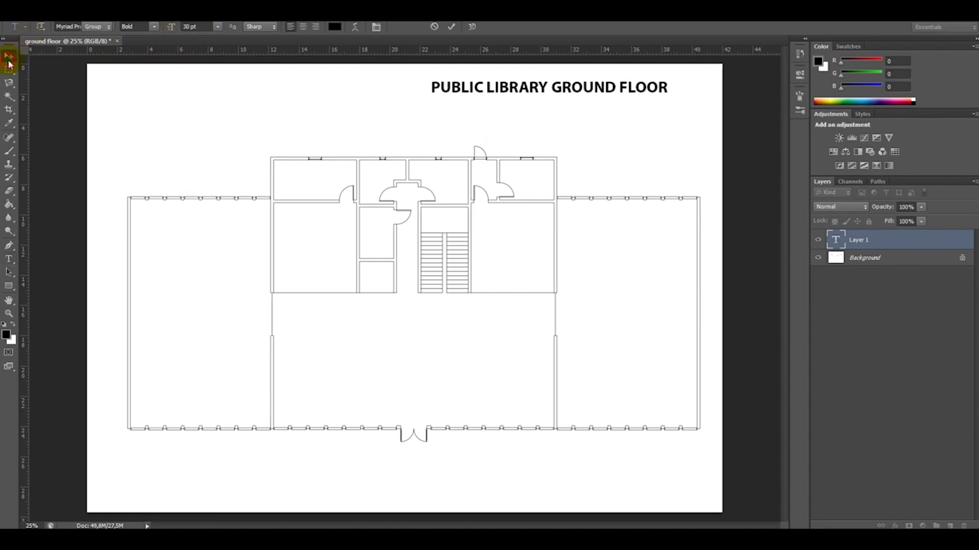
{"action": "left_click_drag", "start_coordinate": [566, 92], "coordinate": [607, 501]}
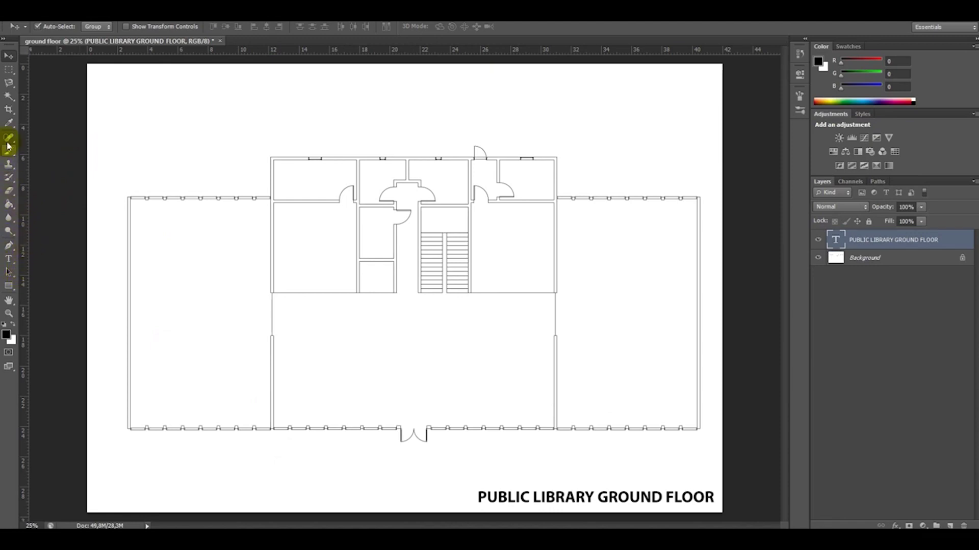
Select the left wing's outer wall on the Background layer with the Magic Wand
{"action": "left_click", "coordinate": [9, 96]}
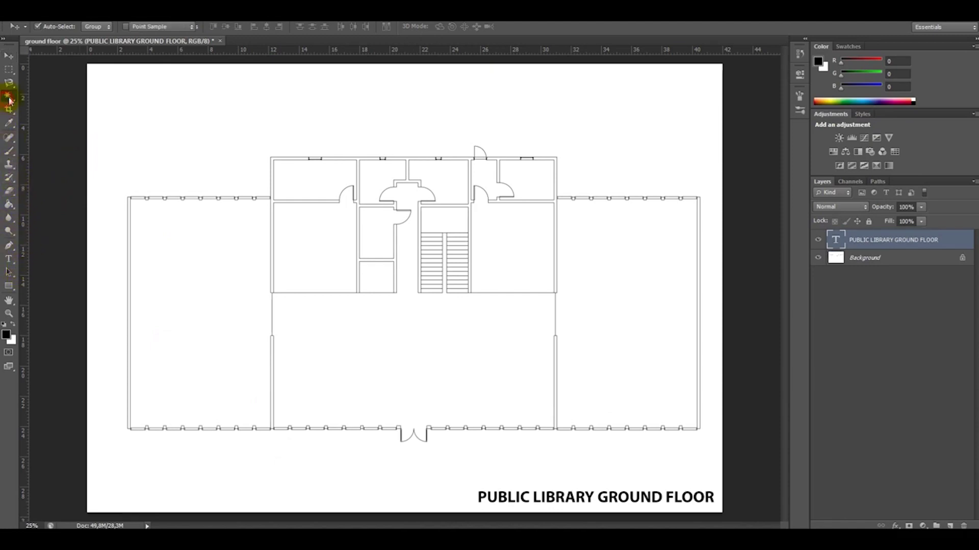
{"action": "key", "text": "ctrl+plus"}
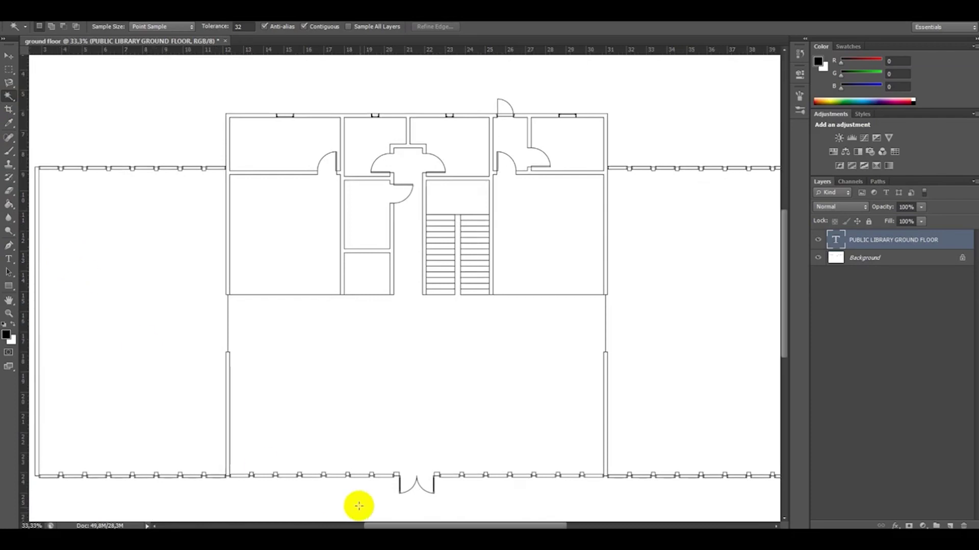
{"action": "left_click_drag", "start_coordinate": [439, 523], "coordinate": [360, 430]}
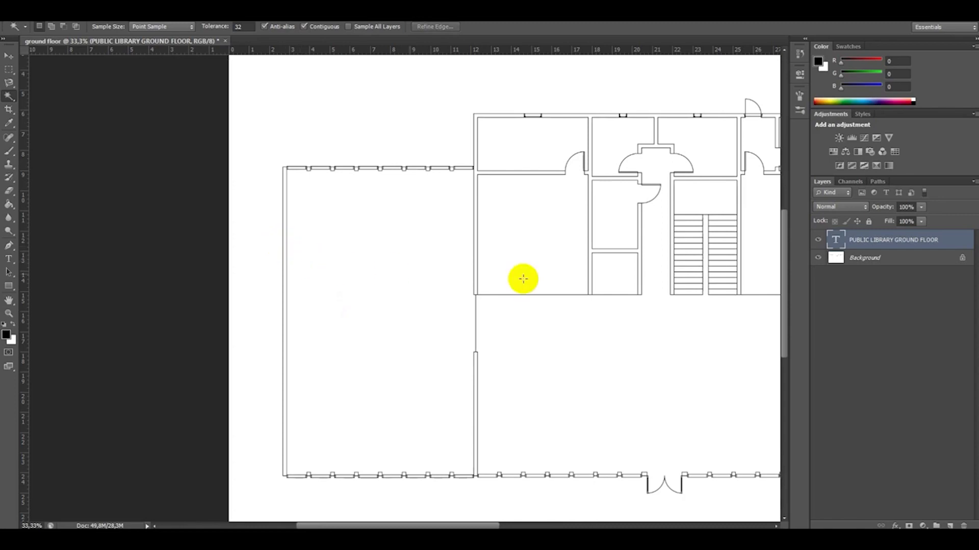
{"action": "left_click", "coordinate": [841, 259]}
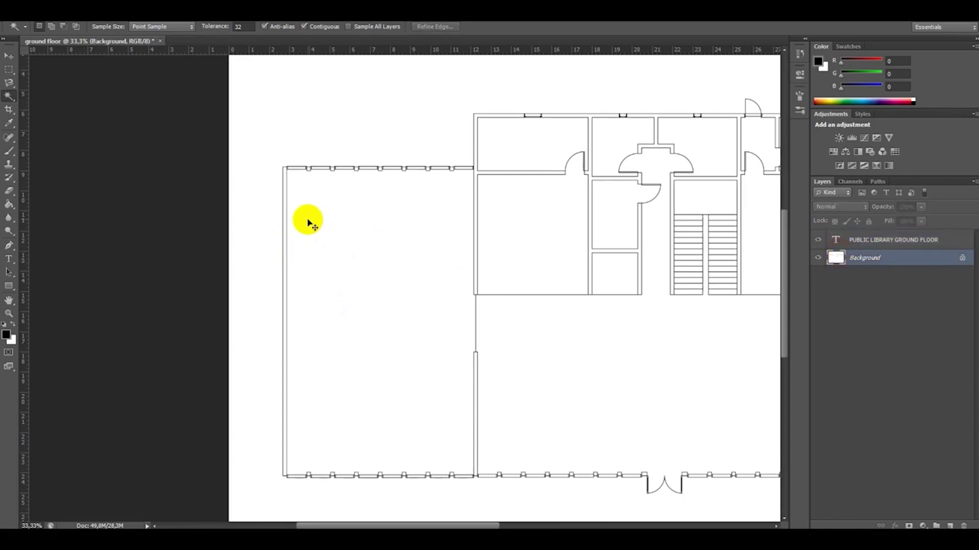
{"action": "key", "text": "ctrl+plus"}
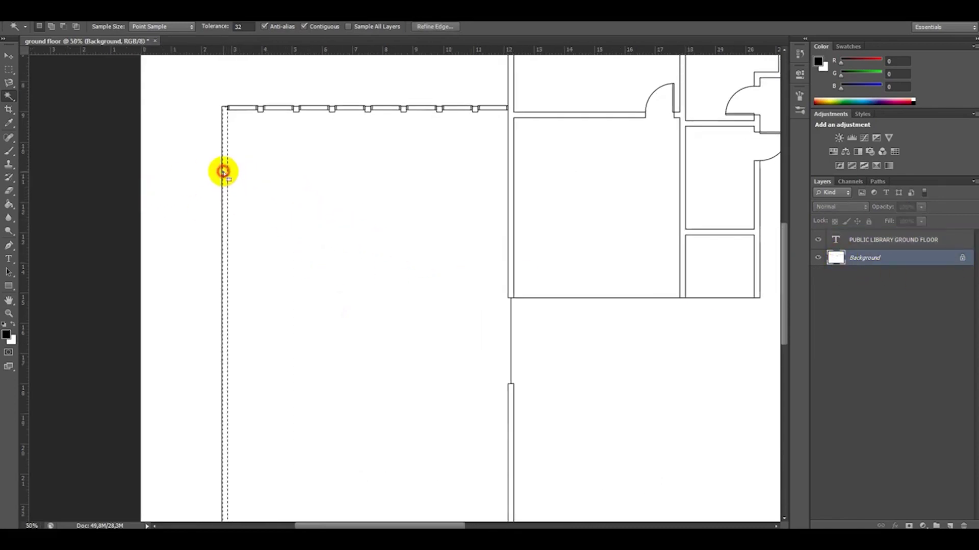
Add the seven small piers along the left wing's upper wall to the selection
{"action": "left_click", "coordinate": [260, 109], "text": "shift"}
{"action": "left_click", "coordinate": [296, 109], "text": "shift"}
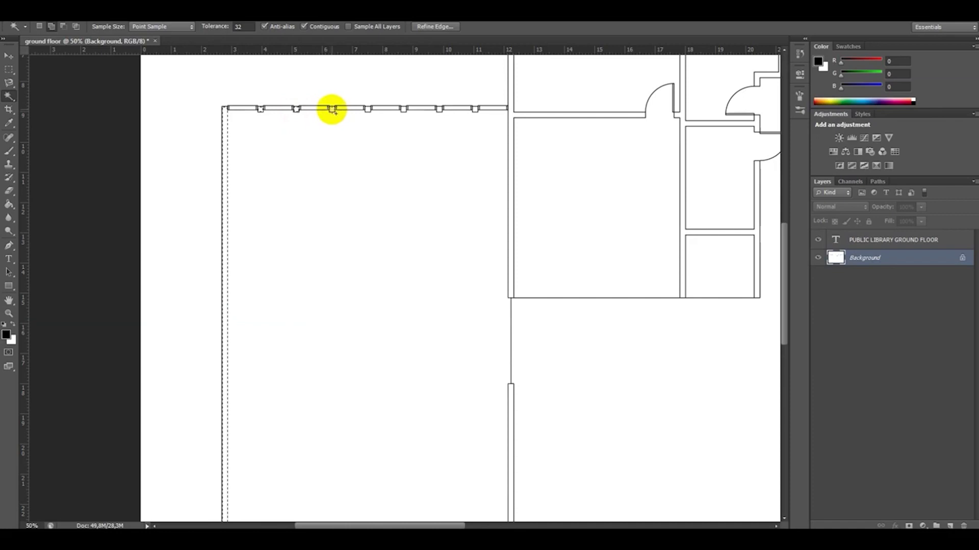
{"action": "left_click", "coordinate": [332, 109], "text": "shift"}
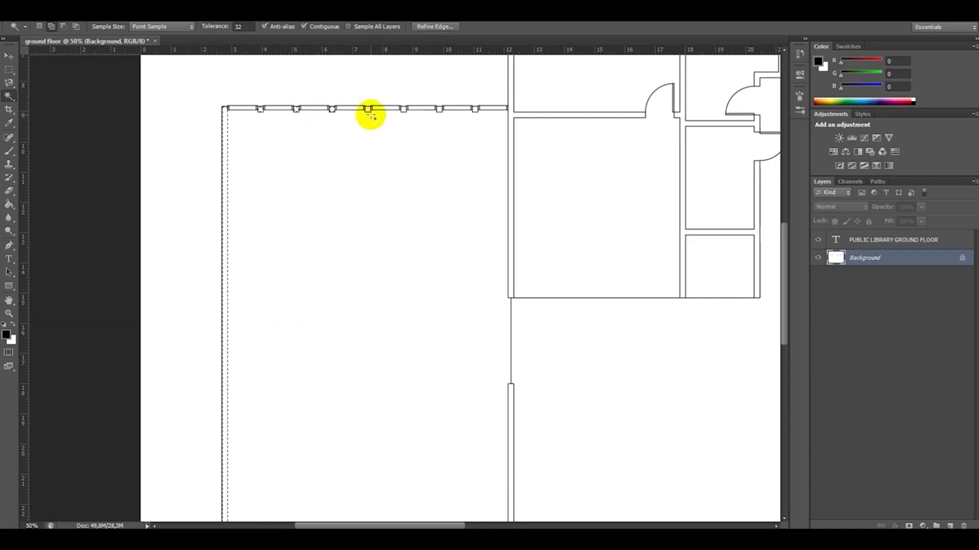
{"action": "left_click", "coordinate": [367, 109], "text": "shift"}
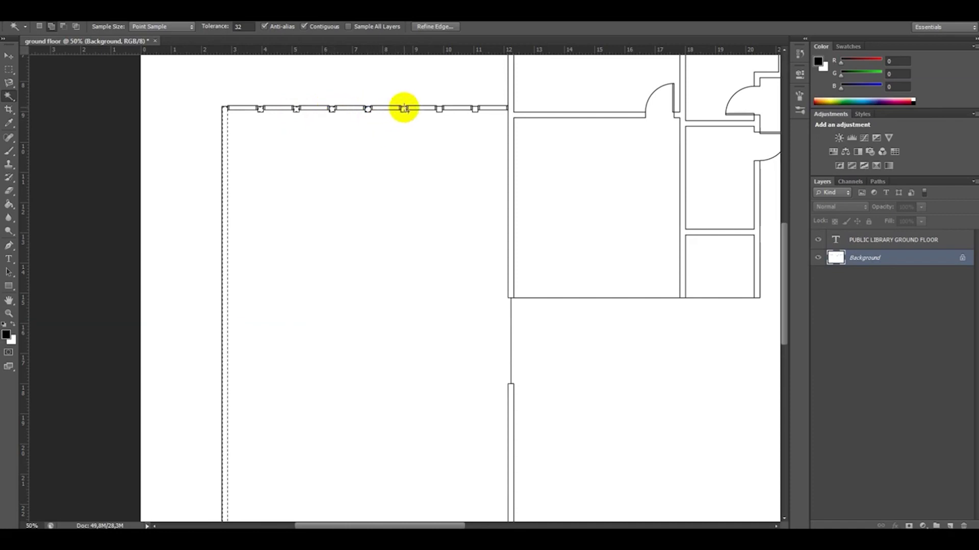
{"action": "left_click", "coordinate": [404, 109], "text": "shift"}
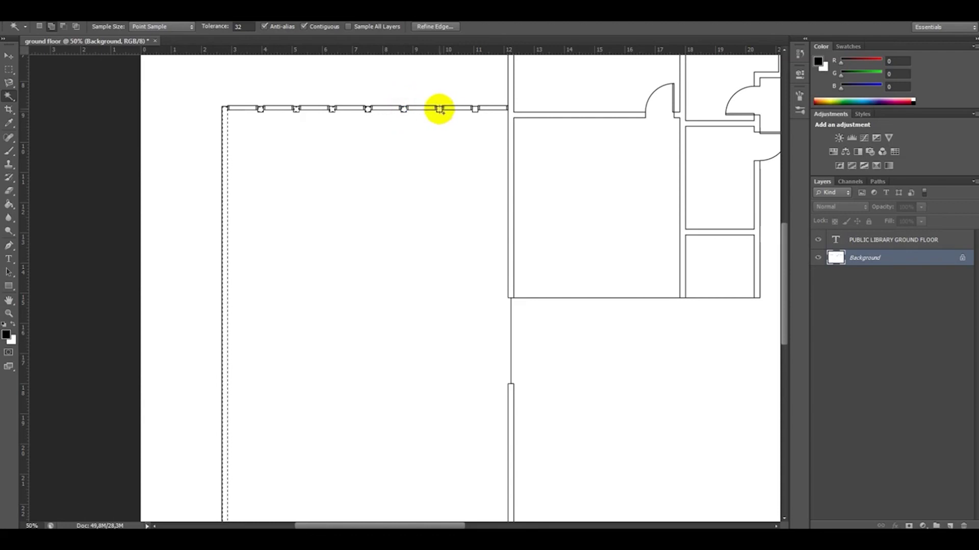
{"action": "left_click", "coordinate": [439, 110], "text": "shift"}
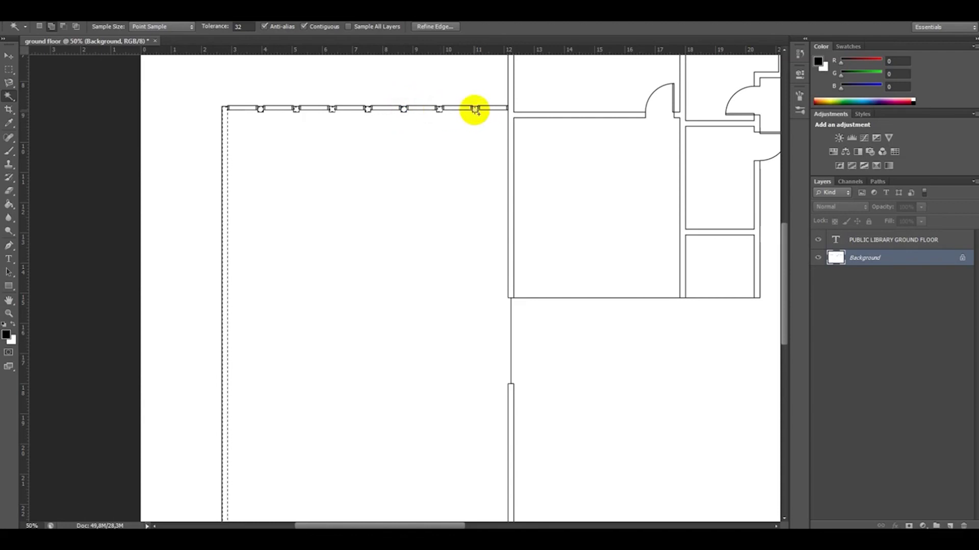
{"action": "left_click", "coordinate": [475, 109], "text": "shift"}
Add the central block's left outer wall and the partition walls of its left-hand rooms to the selection
{"action": "left_click", "coordinate": [512, 115], "text": "shift"}
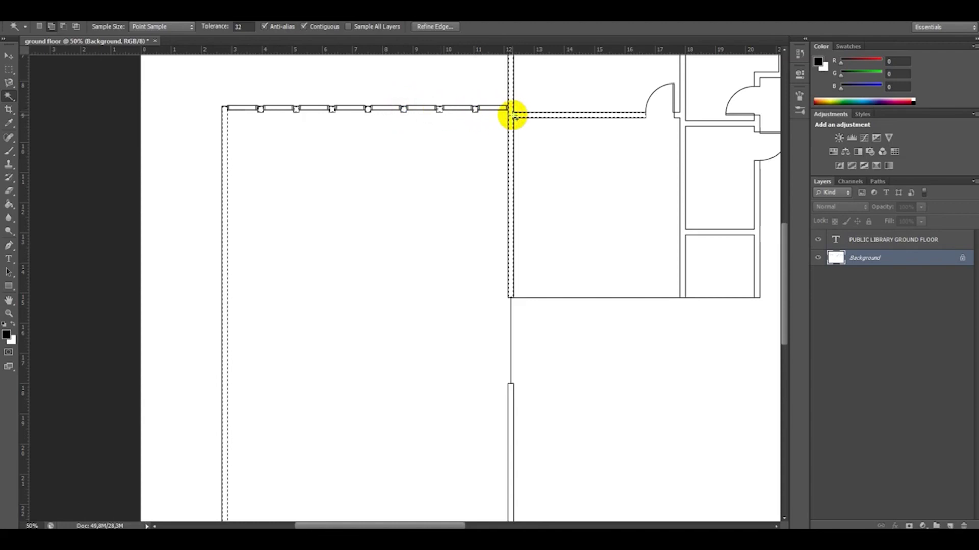
{"action": "key", "text": "ctrl+minus"}
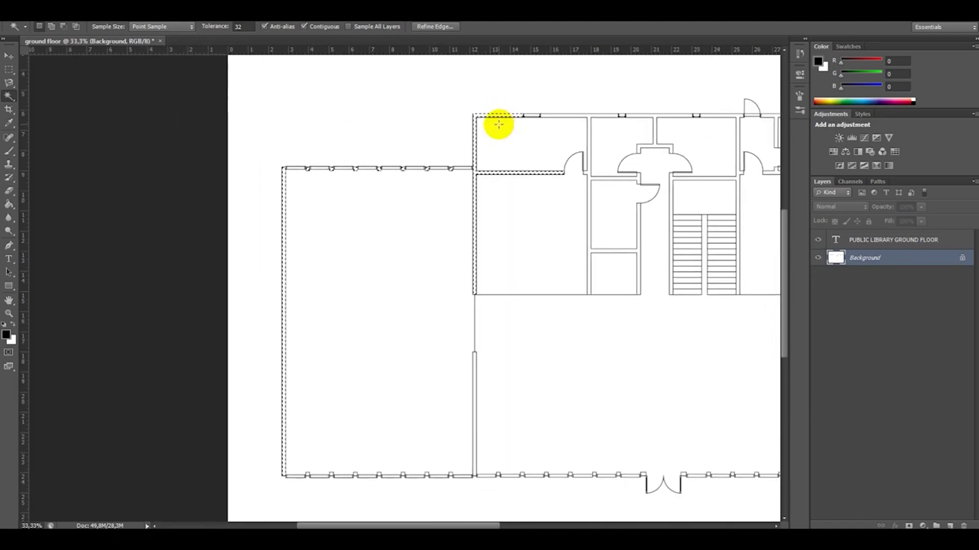
{"action": "left_click", "coordinate": [554, 116], "text": "shift"}
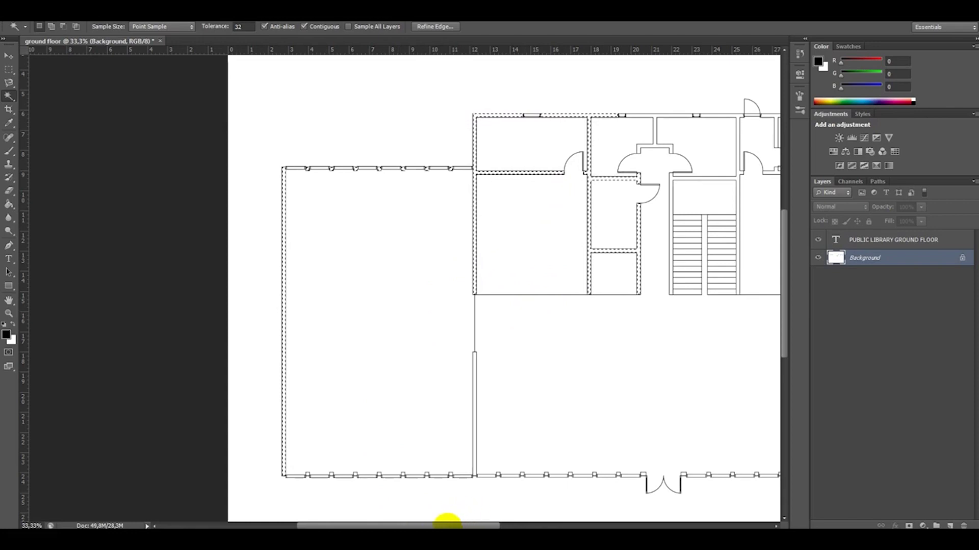
Add the wall between left wing and hall and the lower facade piers up to the entrance door to the selection
{"action": "key", "text": "ctrl+d"}
{"action": "left_click", "coordinate": [305, 475]}
{"action": "key", "text": "ctrl+plus"}
{"action": "scroll", "coordinate": [267, 319], "scroll_direction": "down", "scroll_amount": 5}
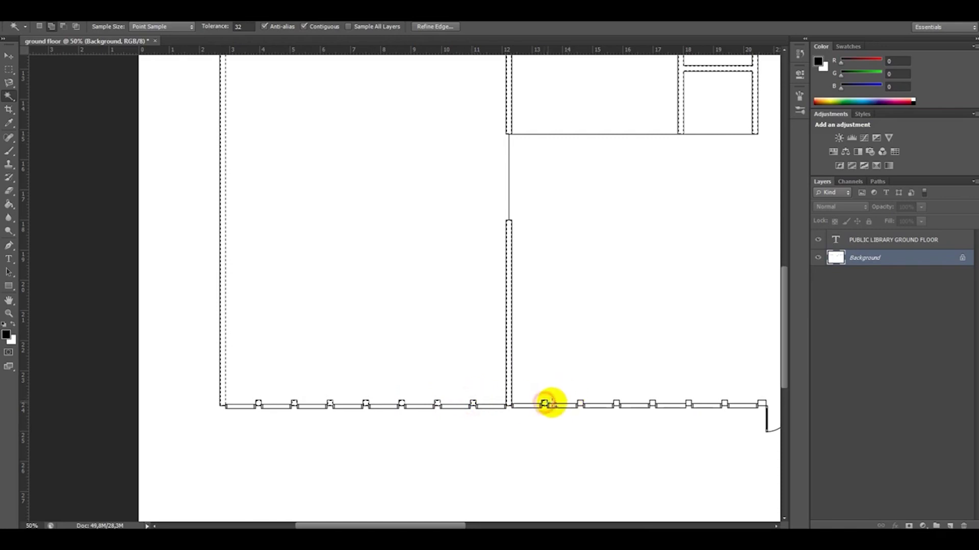
{"action": "left_click", "coordinate": [653, 404], "text": "shift"}
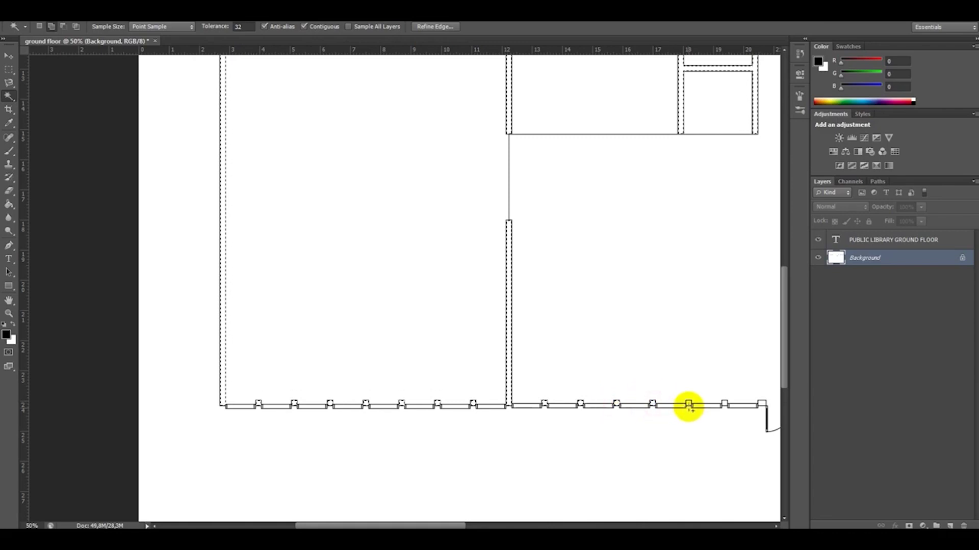
{"action": "left_click", "coordinate": [688, 403], "text": "shift"}
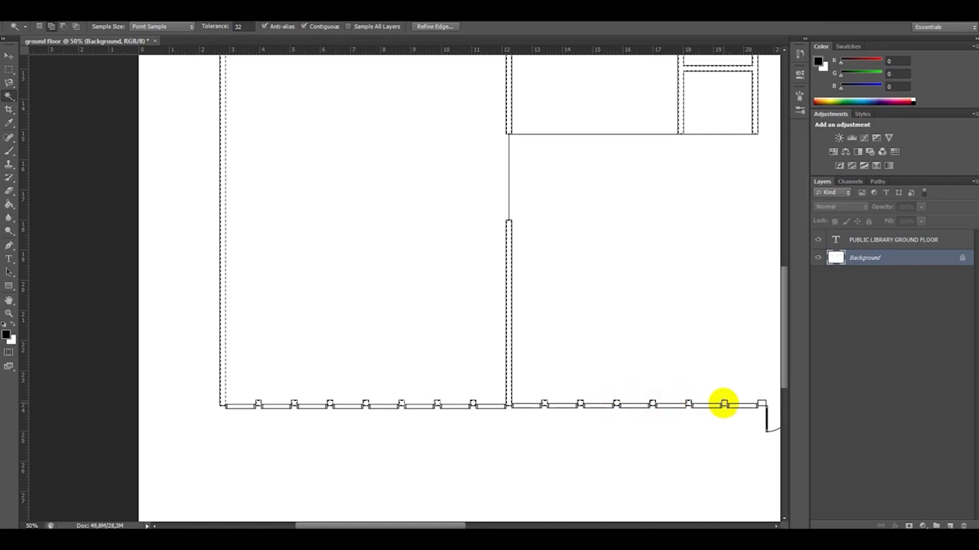
{"action": "left_click", "coordinate": [723, 403], "text": "shift"}
{"action": "left_click", "coordinate": [762, 403], "text": "shift"}
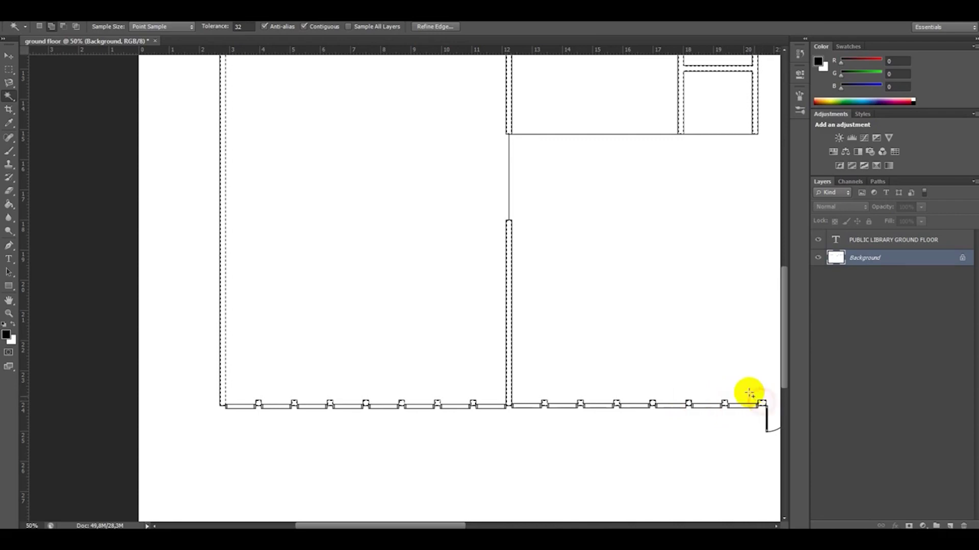
Add the lower facade piers right of the entrance, the hall's right dividing wall and the right wing's first pier to the selection
{"action": "scroll", "coordinate": [721, 386], "scroll_direction": "down", "scroll_amount": 2}
{"action": "scroll", "coordinate": [721, 387], "scroll_direction": "up", "scroll_amount": 2}
{"action": "scroll", "coordinate": [721, 386], "scroll_direction": "down", "scroll_amount": 1}
{"action": "scroll", "coordinate": [547, 141], "scroll_direction": "down", "scroll_amount": 2}
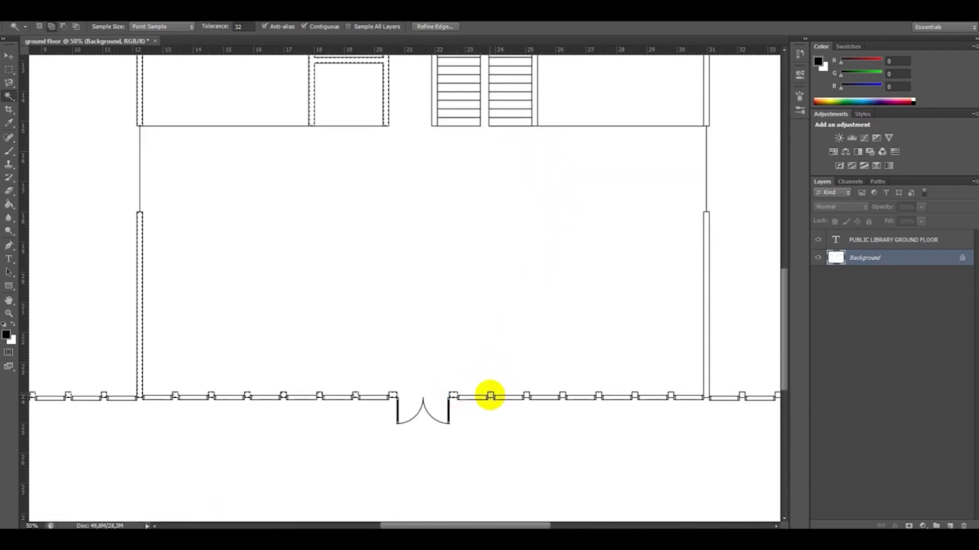
{"action": "left_click", "coordinate": [489, 396], "text": "shift"}
{"action": "left_click", "coordinate": [526, 395], "text": "shift"}
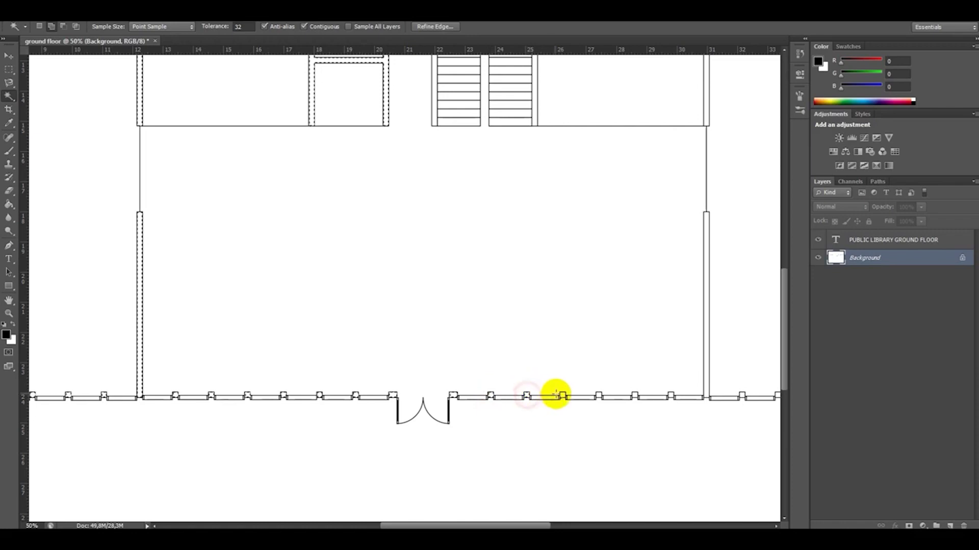
{"action": "left_click", "coordinate": [563, 395], "text": "shift"}
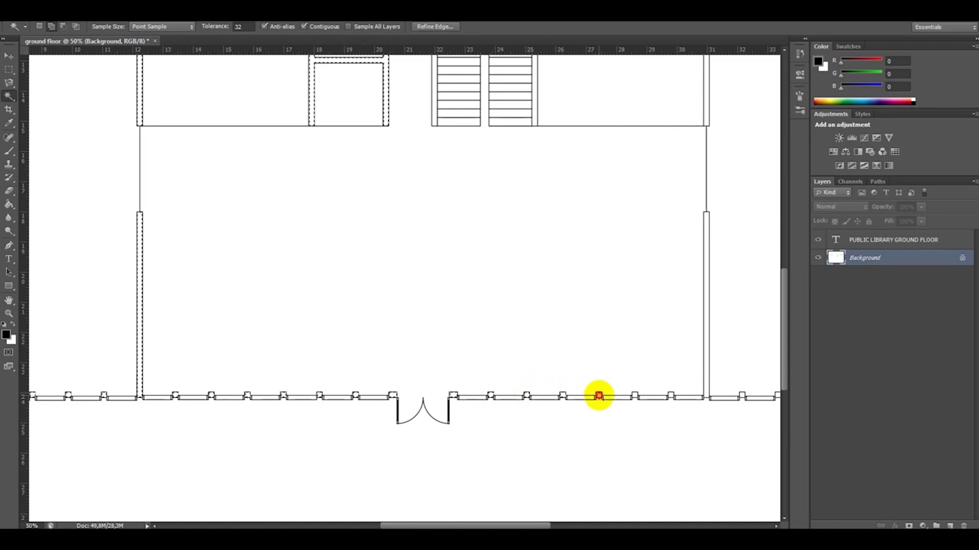
{"action": "left_click", "coordinate": [598, 395], "text": "shift"}
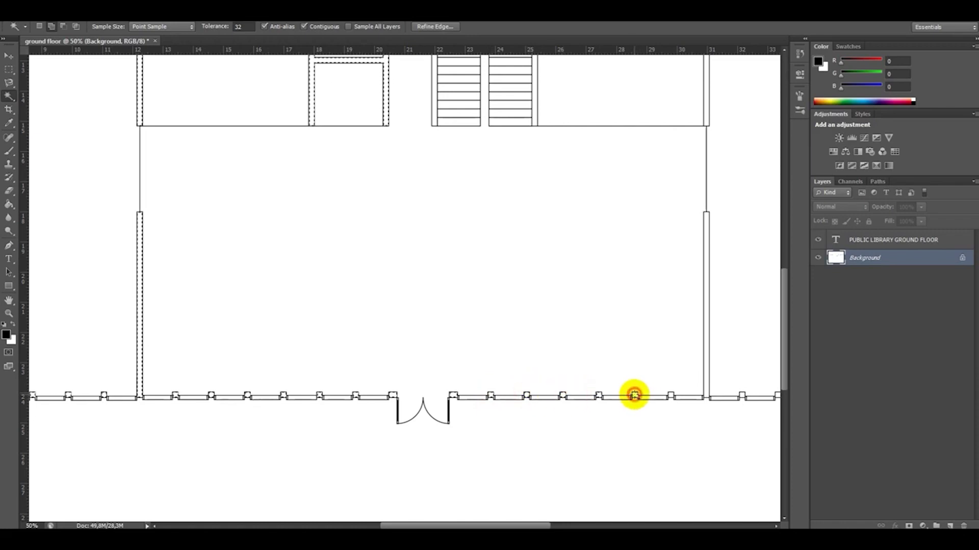
{"action": "left_click", "coordinate": [634, 396], "text": "shift"}
{"action": "left_click", "coordinate": [670, 395], "text": "shift"}
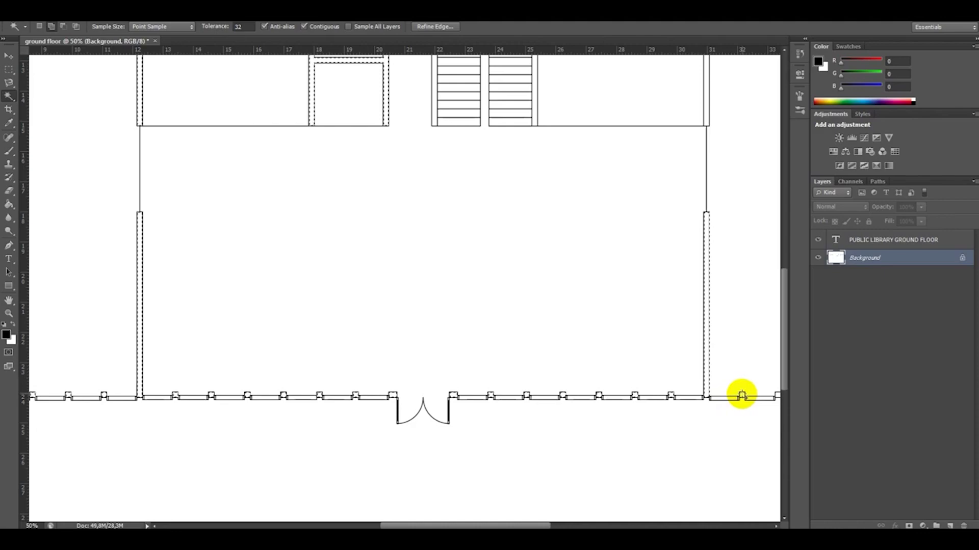
{"action": "left_click", "coordinate": [743, 395], "text": "shift"}
Add the remaining lower facade piers of the right wing and its right outer wall to the selection
{"action": "key", "text": "ctrl+minus"}
{"action": "key", "text": "ctrl+minus"}
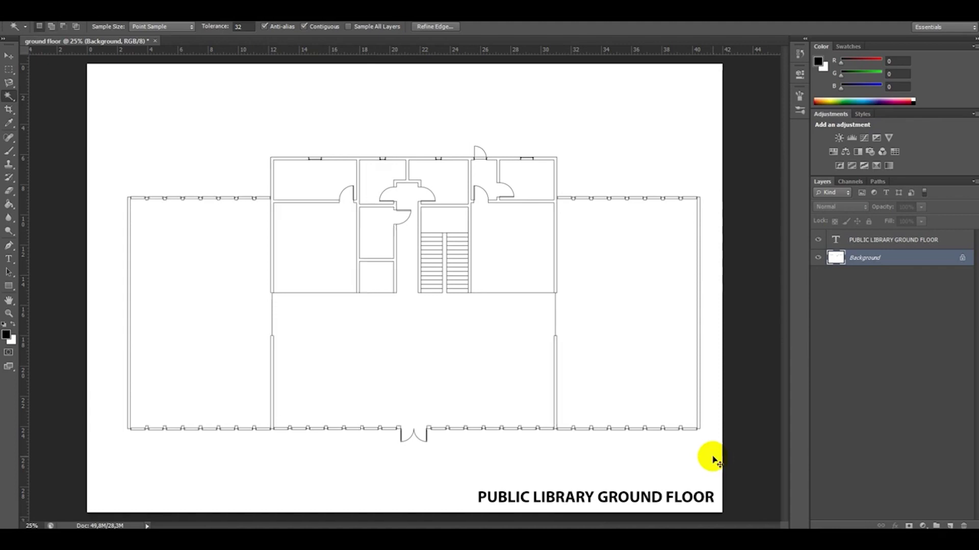
{"action": "key", "text": "ctrl+plus"}
{"action": "key", "text": "ctrl+plus"}
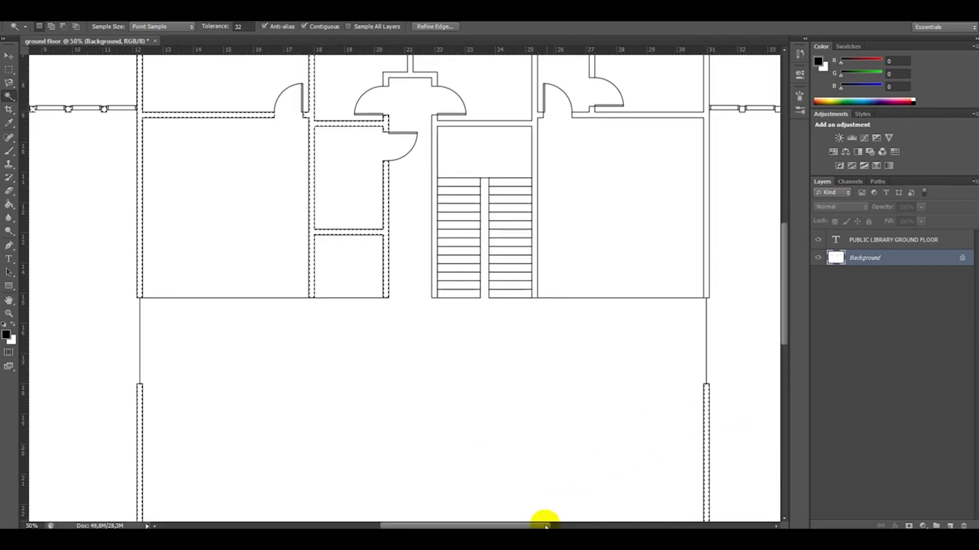
{"action": "left_click_drag", "start_coordinate": [535, 525], "coordinate": [599, 525]}
{"action": "scroll", "coordinate": [612, 342], "scroll_direction": "down", "scroll_amount": 3}
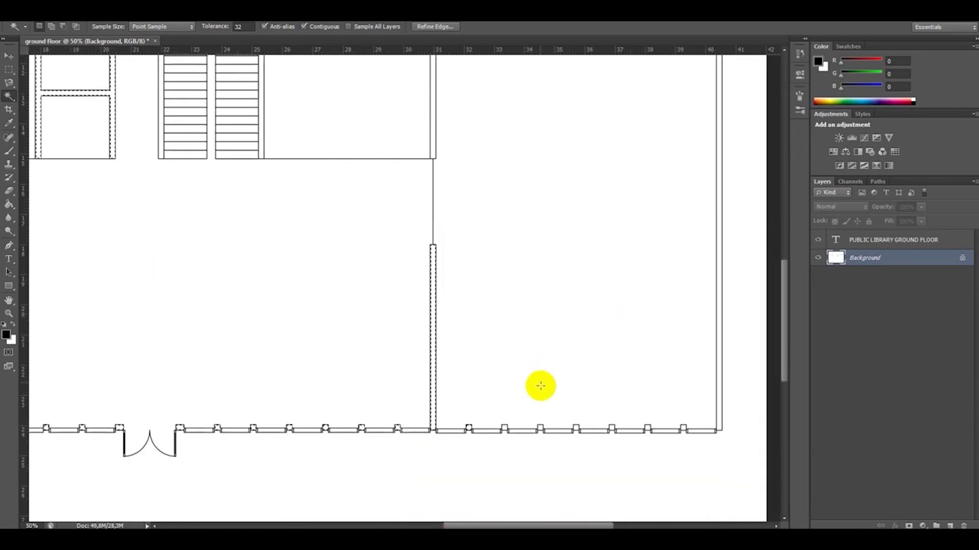
{"action": "left_click", "coordinate": [540, 428], "text": "shift"}
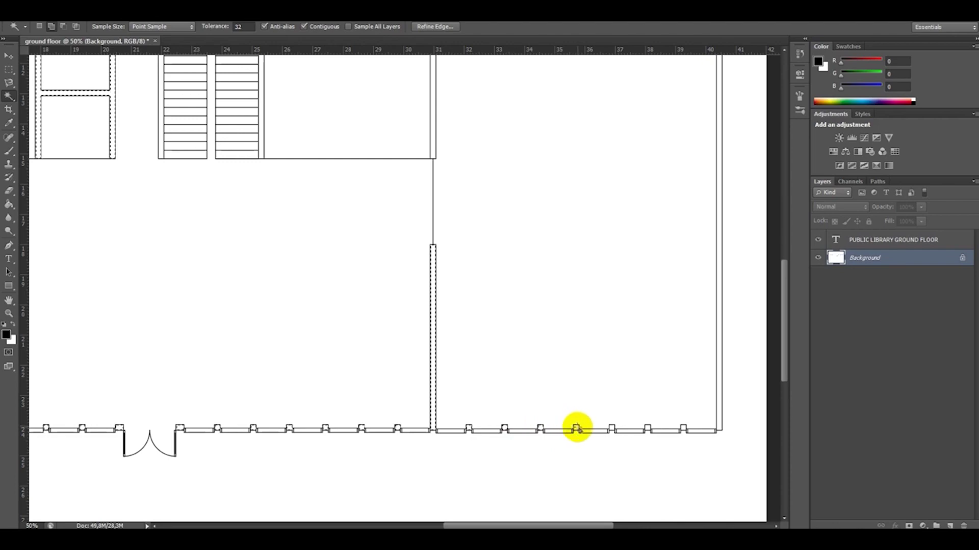
{"action": "left_click", "coordinate": [576, 430], "text": "shift"}
{"action": "left_click", "coordinate": [612, 428], "text": "shift"}
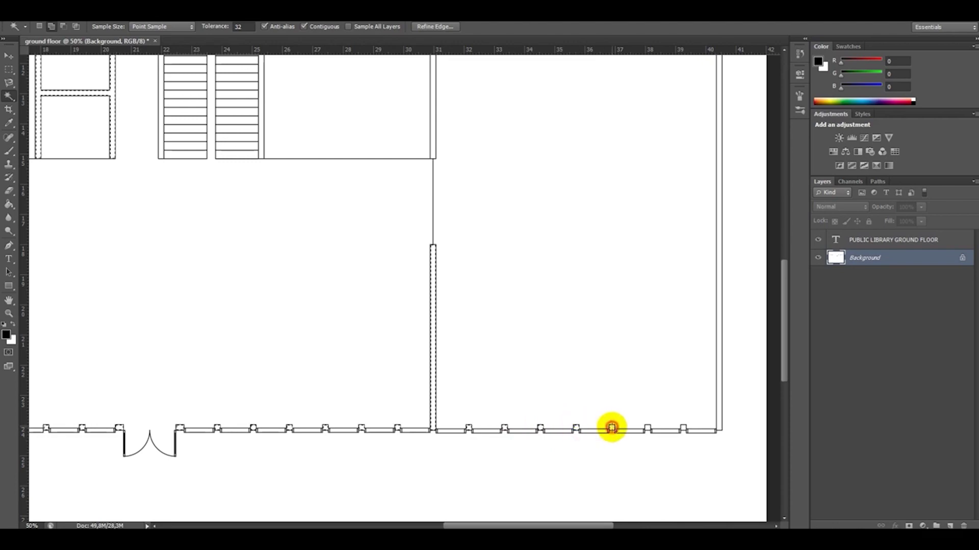
{"action": "left_click", "coordinate": [646, 428], "text": "shift"}
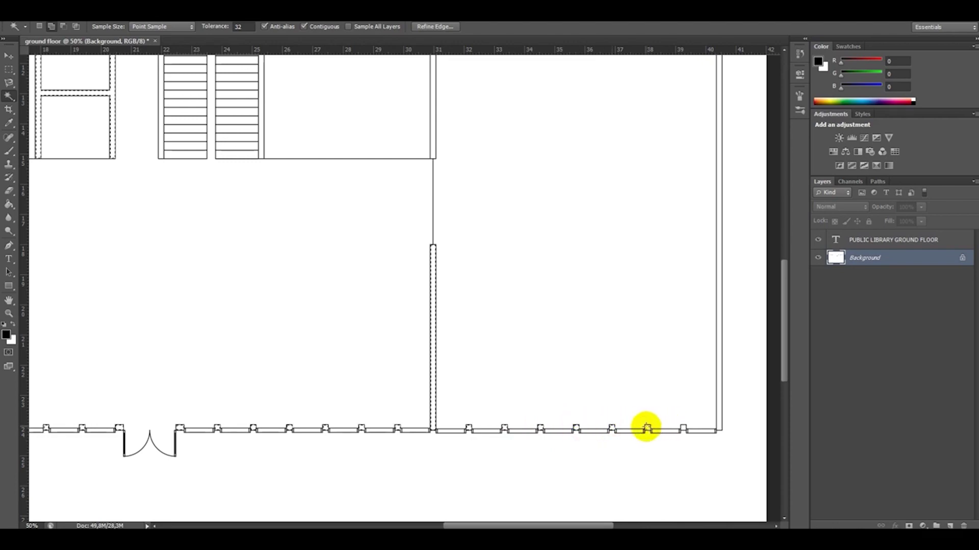
{"action": "left_click", "coordinate": [683, 429]}
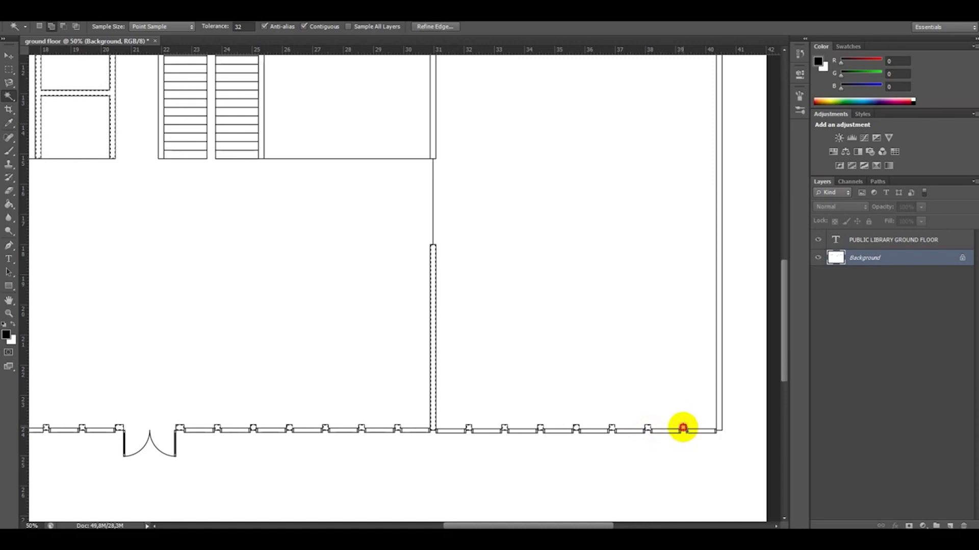
{"action": "left_click", "coordinate": [719, 408], "text": "shift"}
Add the right wing's upper-wall piers and the central block's remaining outer and partition walls to the selection
{"action": "scroll", "coordinate": [434, 333], "scroll_direction": "up", "scroll_amount": 8}
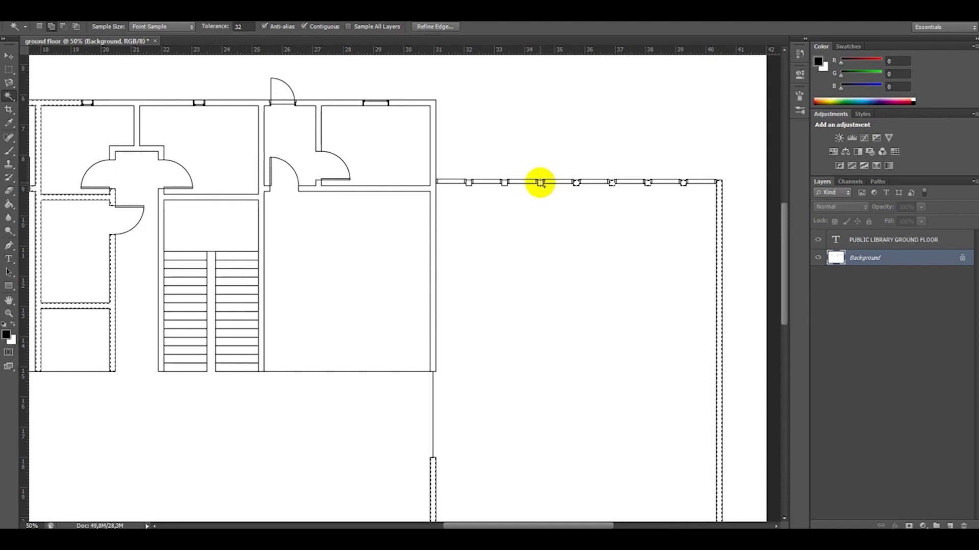
{"action": "left_click", "coordinate": [468, 183]}
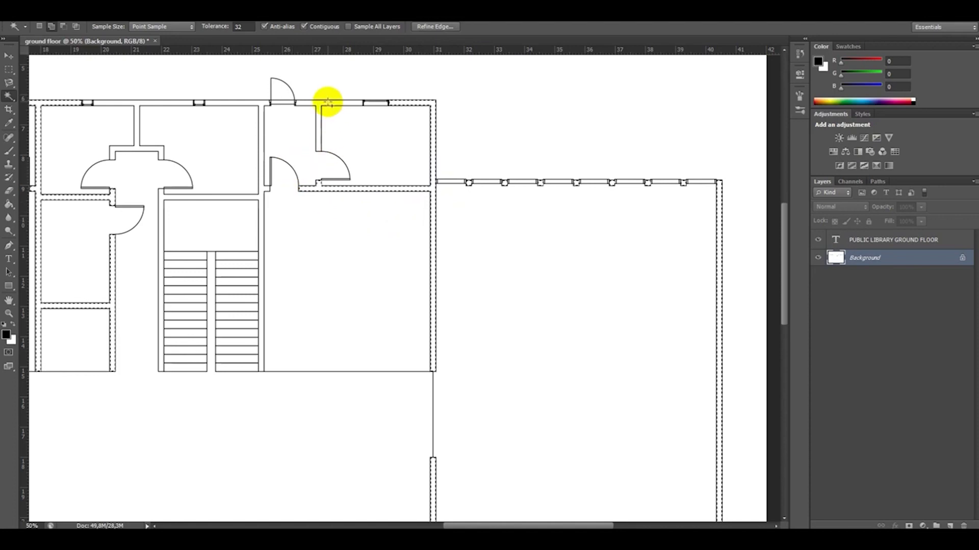
{"action": "left_click", "coordinate": [261, 135]}
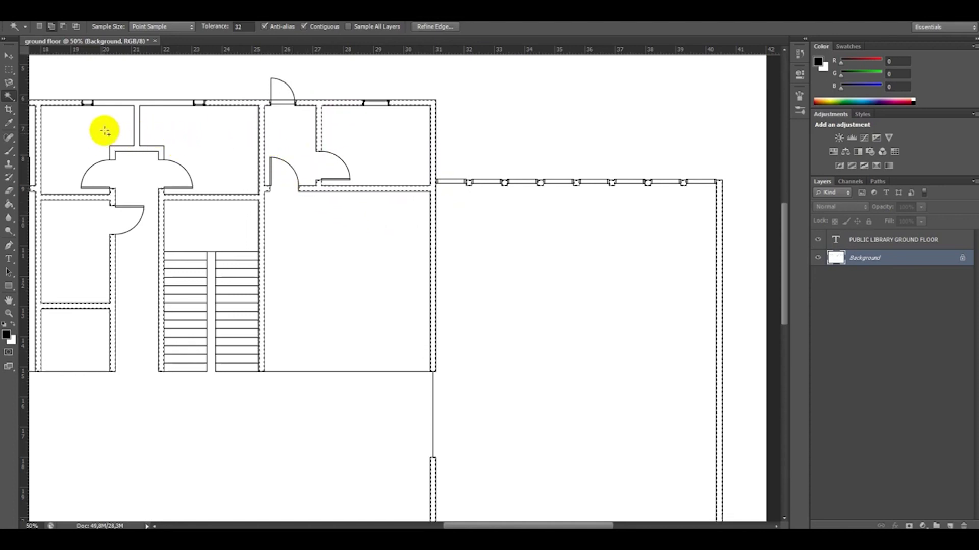
{"action": "left_click", "coordinate": [159, 102]}
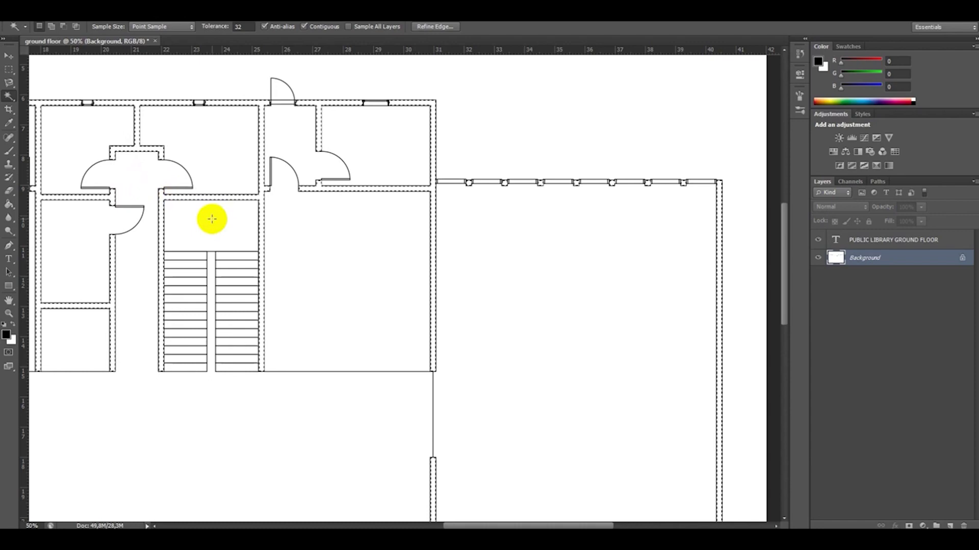
Create a new layer above the Background and name it WALL
{"action": "key", "text": "ctrl+minus"}
{"action": "key", "text": "ctrl+minus"}
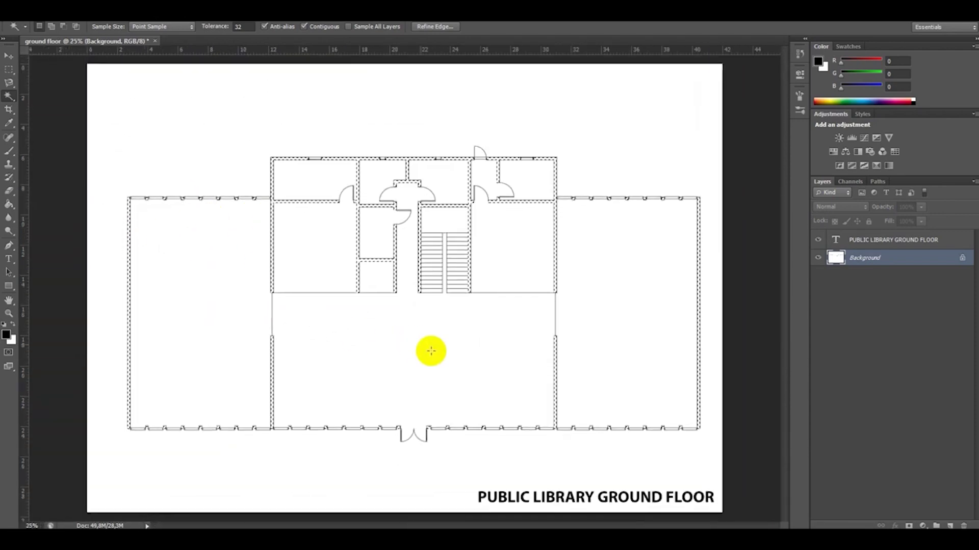
{"action": "left_click", "coordinate": [950, 526]}
{"action": "double_click", "coordinate": [867, 260]}
{"action": "type", "text": "WALL"}
{"action": "key", "text": "Return"}
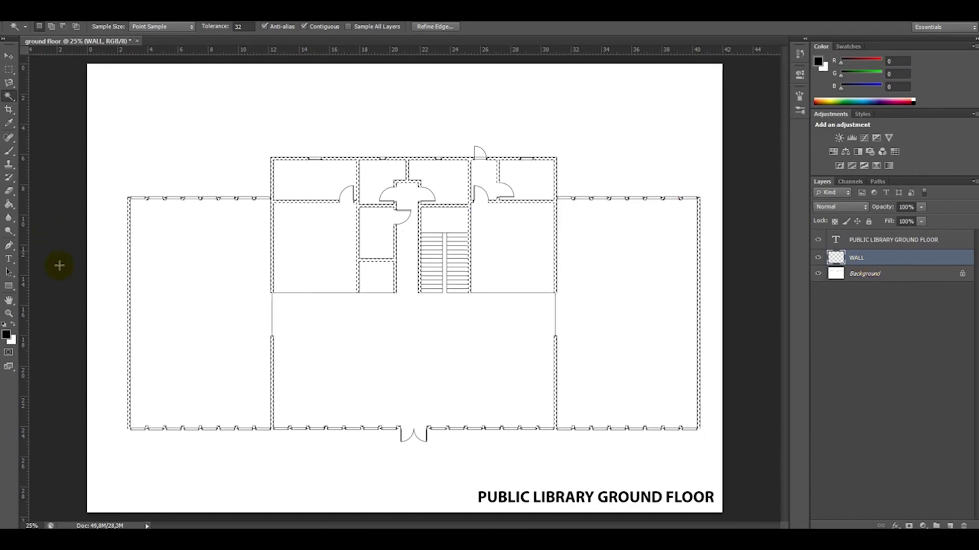
Fill the selected walls and piers with black on the WALL layer using the Paint Bucket, and clear the selection
{"action": "left_click", "coordinate": [8, 204]}
{"action": "key", "text": "ctrl+plus"}
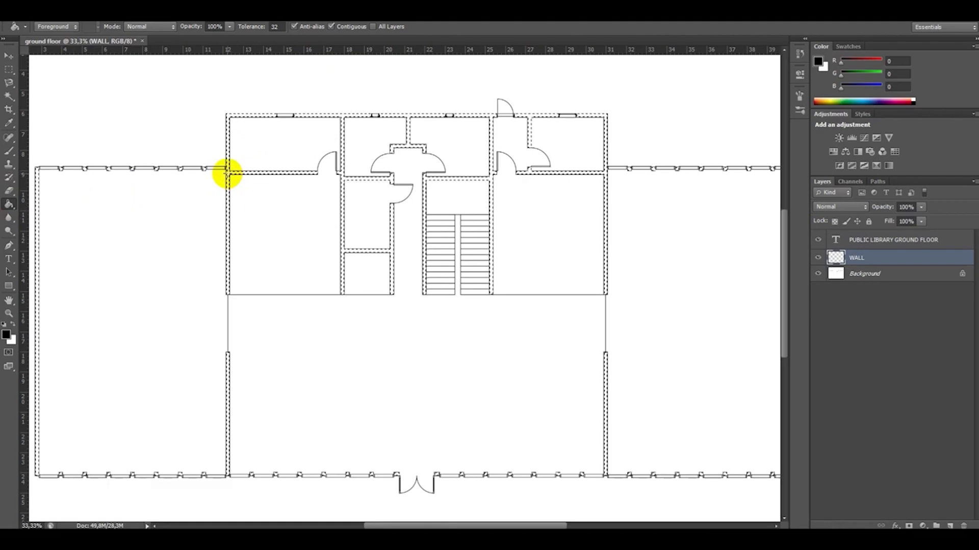
{"action": "left_click", "coordinate": [227, 177]}
{"action": "key", "text": "ctrl+d"}
{"action": "key", "text": "ctrl+minus"}
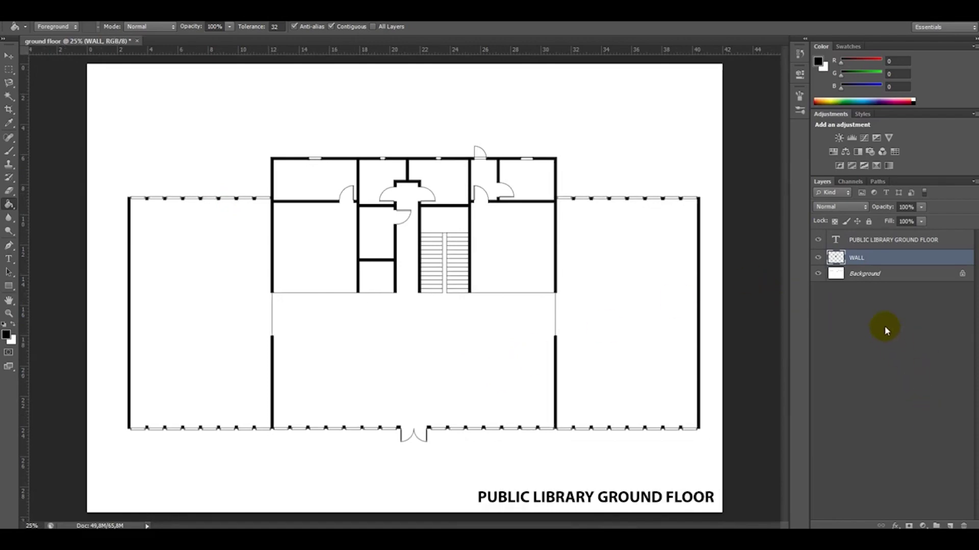
On the Background layer, select all the window panes along the left wing's upper wall with the Magic Wand
{"action": "left_click", "coordinate": [869, 274]}
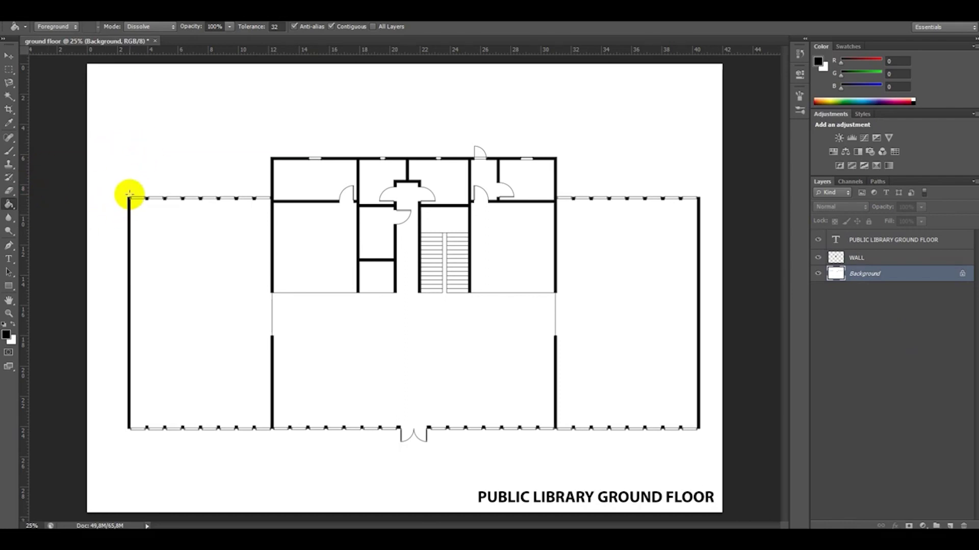
{"action": "key", "text": "ctrl+plus"}
{"action": "left_click_drag", "start_coordinate": [437, 524], "coordinate": [351, 524]}
{"action": "scroll", "coordinate": [374, 201], "scroll_direction": "up", "scroll_amount": 3}
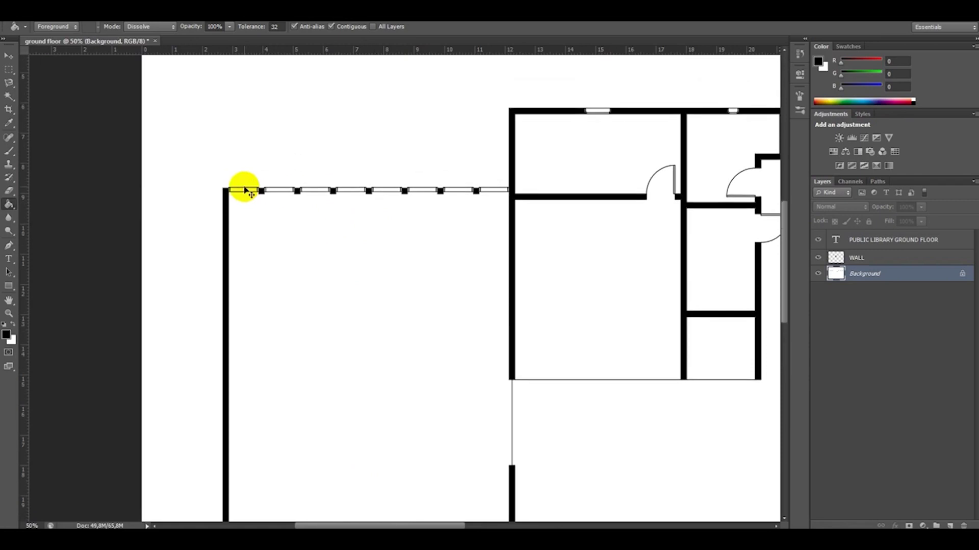
{"action": "key", "text": "ctrl+plus"}
{"action": "scroll", "coordinate": [376, 280], "scroll_direction": "up", "scroll_amount": 3}
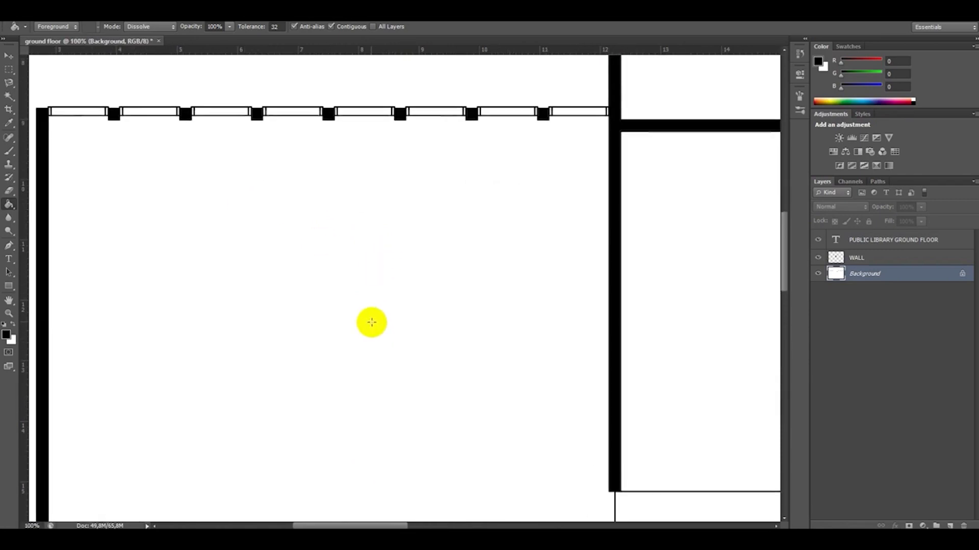
{"action": "scroll", "coordinate": [1, 160], "scroll_direction": "up", "scroll_amount": 2}
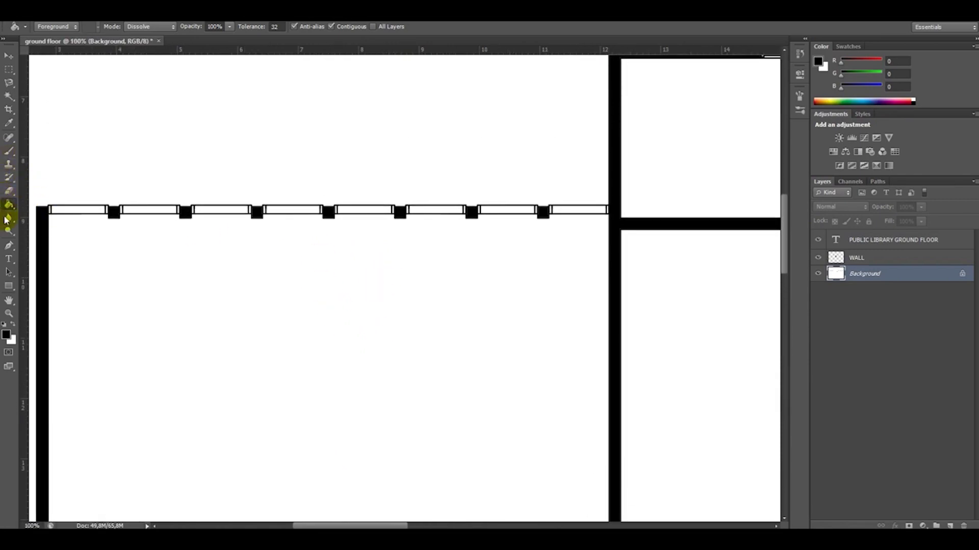
{"action": "left_click", "coordinate": [8, 97]}
{"action": "left_click", "coordinate": [81, 209]}
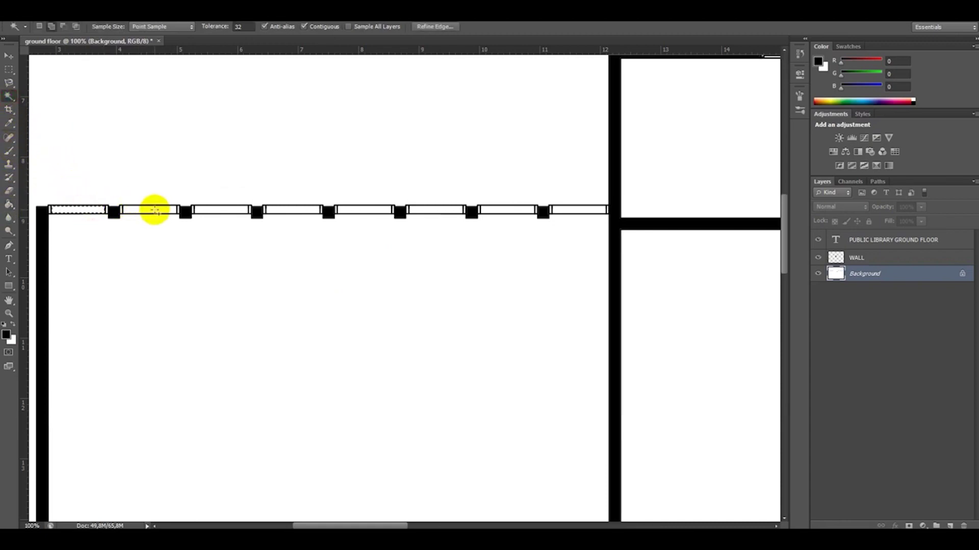
{"action": "left_click", "coordinate": [154, 210], "text": "shift"}
{"action": "left_click", "coordinate": [296, 211], "text": "shift"}
{"action": "left_click", "coordinate": [365, 209], "text": "shift"}
{"action": "left_click", "coordinate": [438, 211], "text": "shift"}
{"action": "left_click", "coordinate": [502, 210], "text": "shift"}
{"action": "left_click", "coordinate": [563, 209], "text": "shift"}
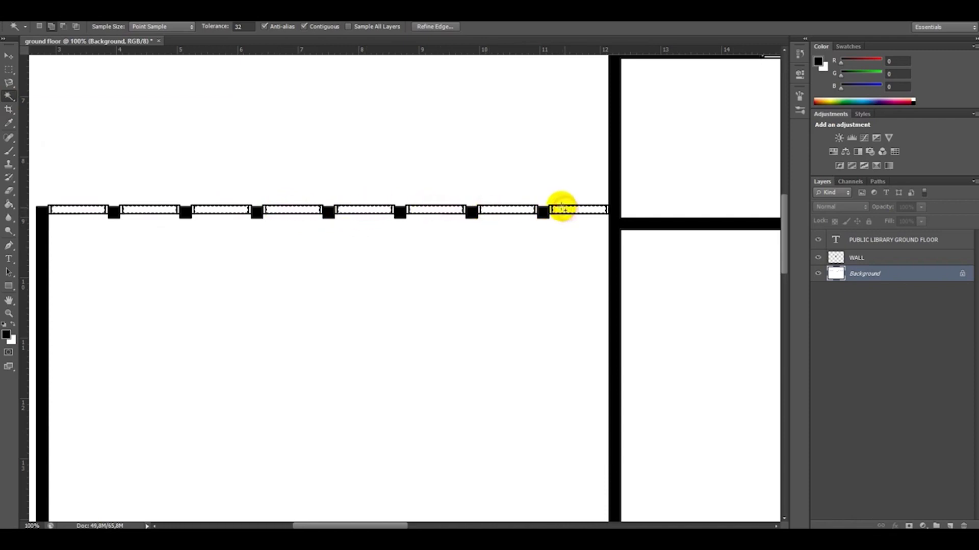
Add the lower facade windows of the left wing and of the hall up to the entrance door to the selection
{"action": "scroll", "coordinate": [444, 166], "scroll_direction": "down", "scroll_amount": 8}
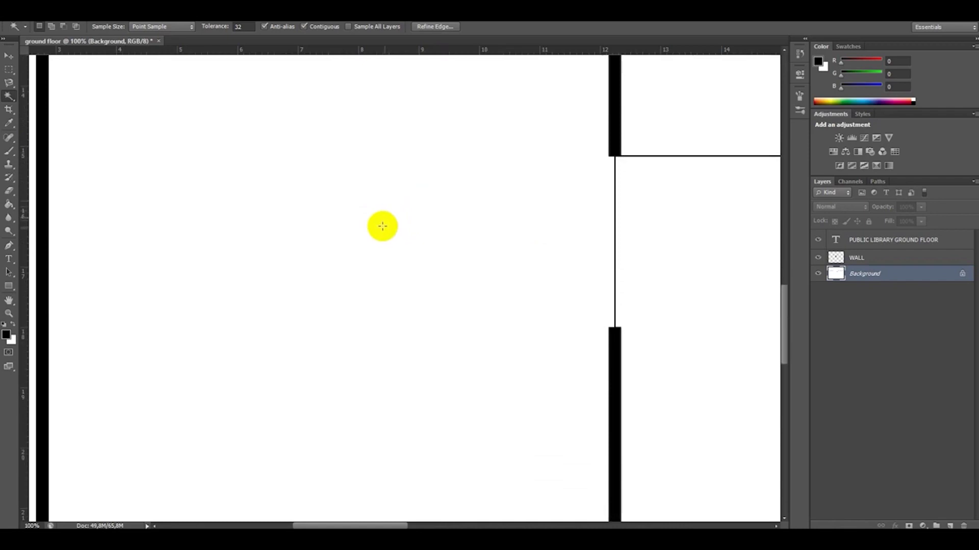
{"action": "scroll", "coordinate": [382, 226], "scroll_direction": "down", "scroll_amount": 5}
{"action": "left_click", "coordinate": [87, 349], "text": "shift"}
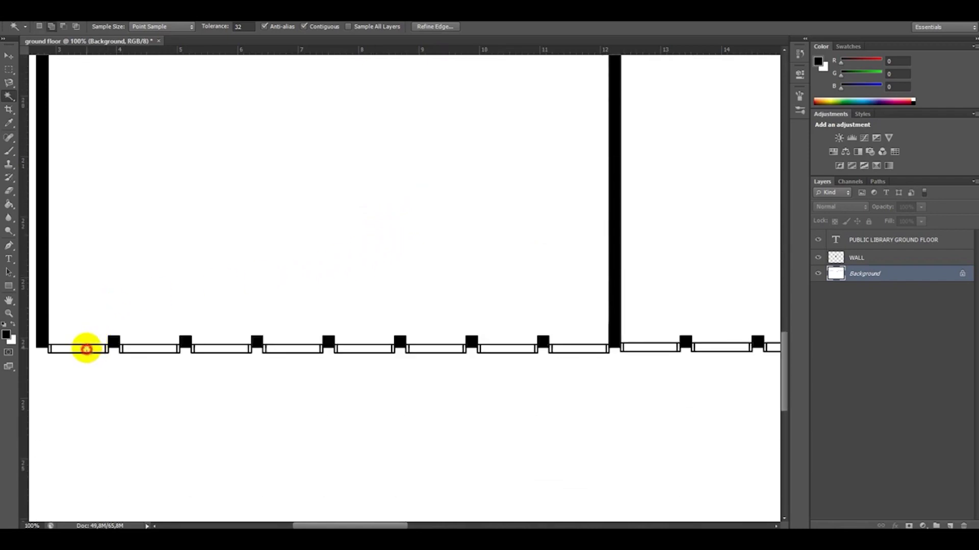
{"action": "left_click", "coordinate": [156, 350], "text": "shift"}
{"action": "left_click", "coordinate": [217, 350], "text": "shift"}
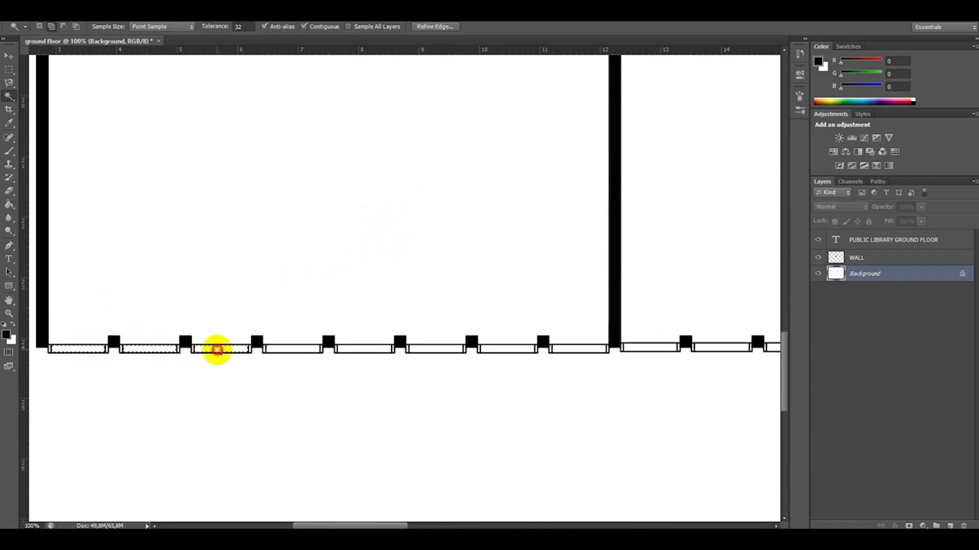
{"action": "left_click", "coordinate": [284, 349], "text": "shift"}
{"action": "left_click", "coordinate": [359, 350], "text": "shift"}
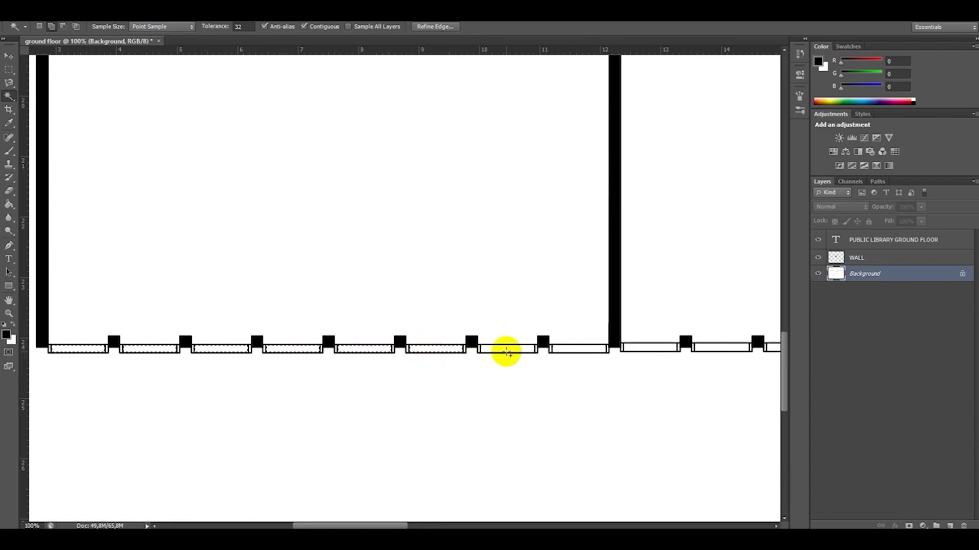
{"action": "left_click", "coordinate": [565, 349], "text": "shift"}
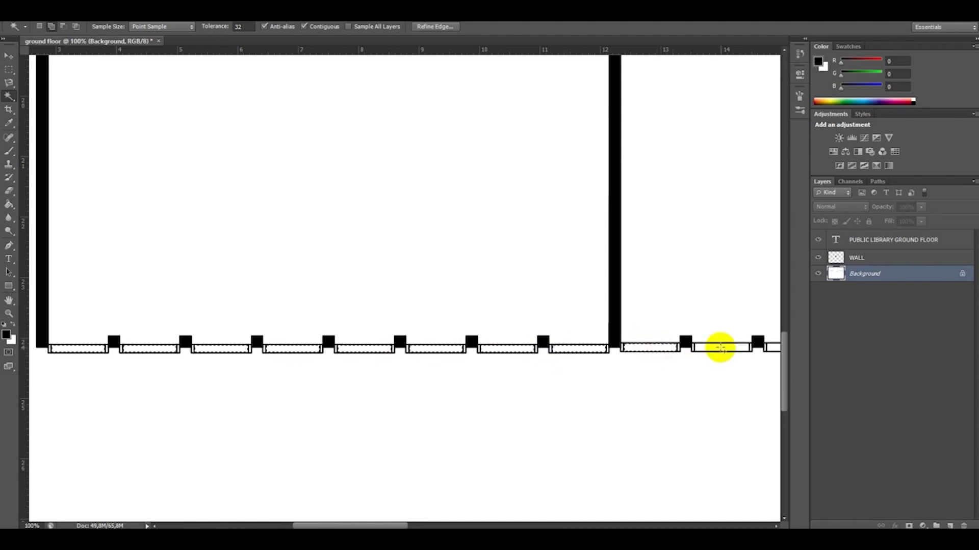
{"action": "key", "text": "ctrl+minus"}
{"action": "key", "text": "ctrl+minus"}
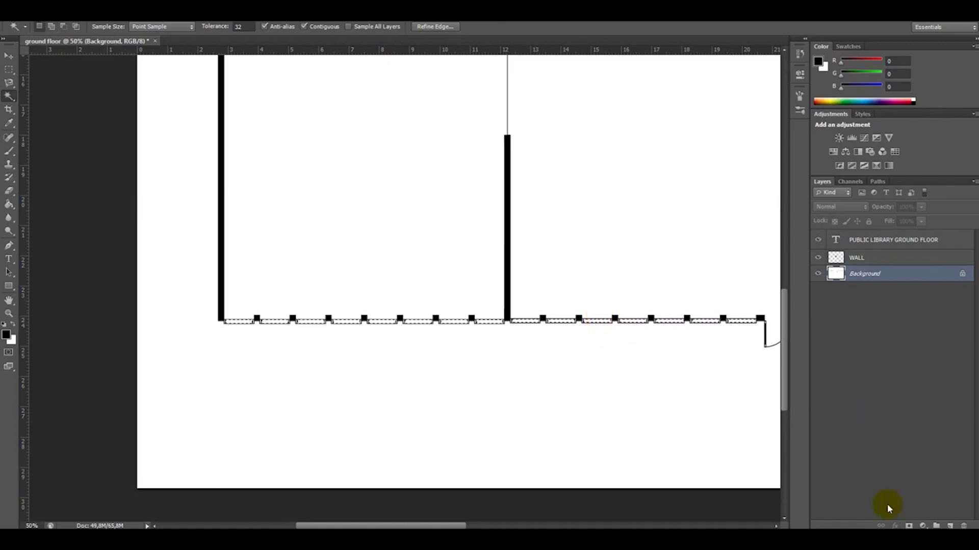
Create a new layer between WALL and Background and name it WINDOWS
{"action": "left_click", "coordinate": [950, 525]}
{"action": "double_click", "coordinate": [866, 273]}
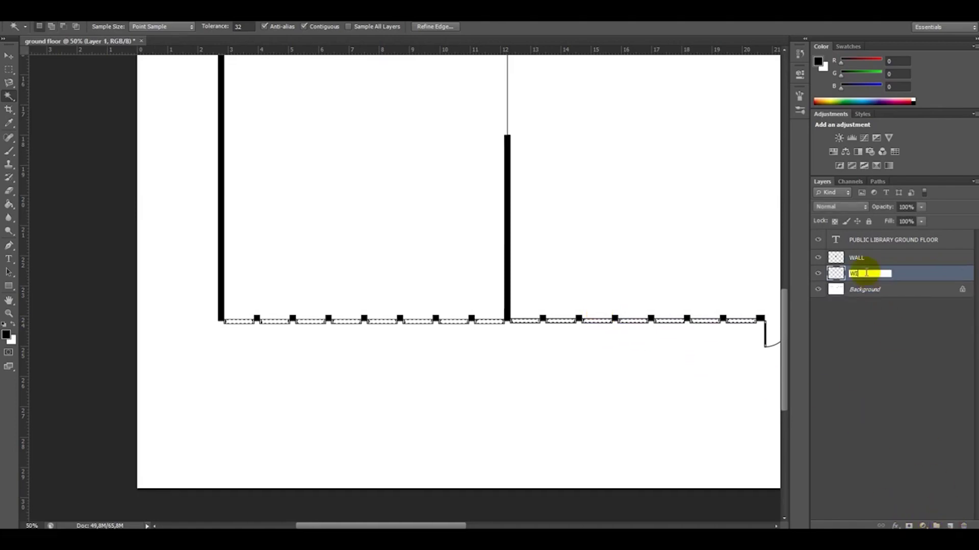
{"action": "type", "text": "WINDOWS"}
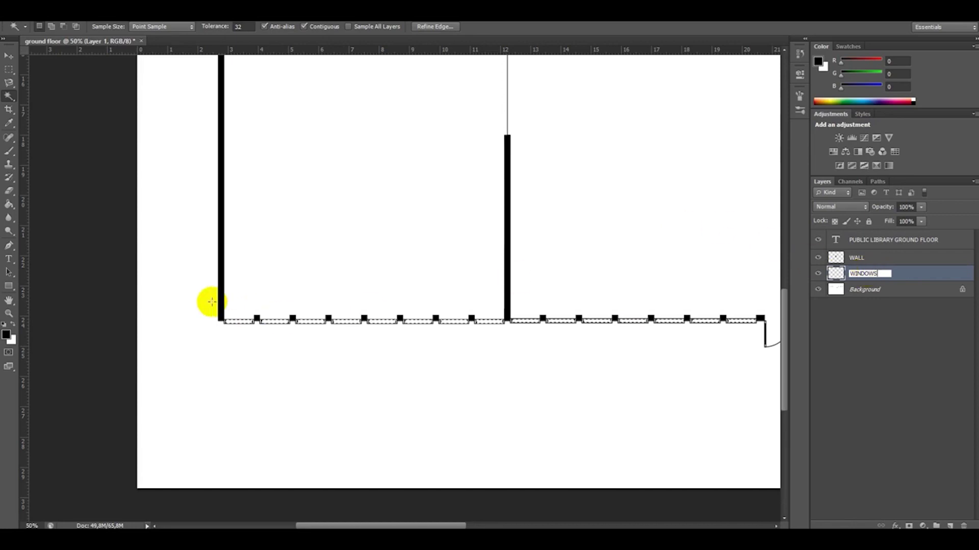
{"action": "left_click", "coordinate": [906, 321]}
{"action": "left_click", "coordinate": [893, 277]}
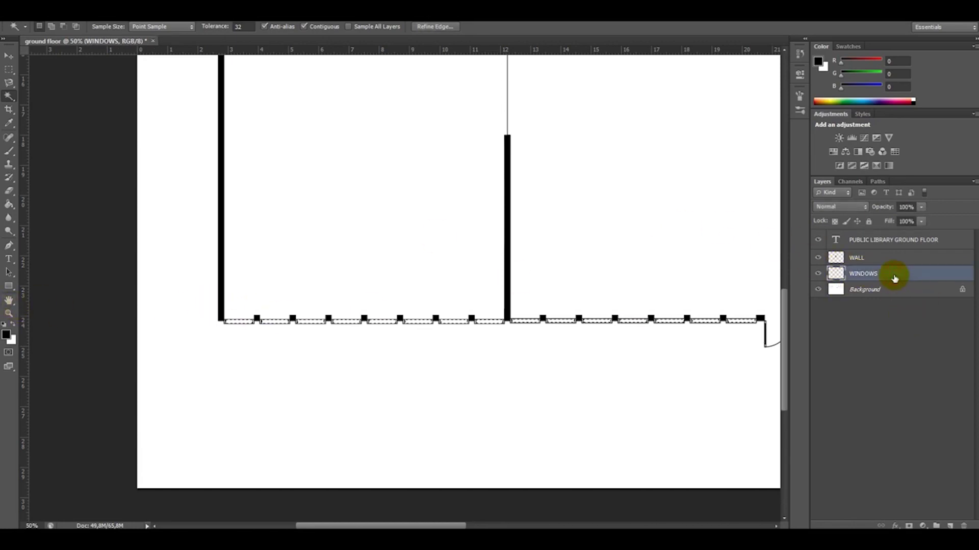
Set the foreground color to light blue 75bbd2
{"action": "left_click", "coordinate": [5, 334]}
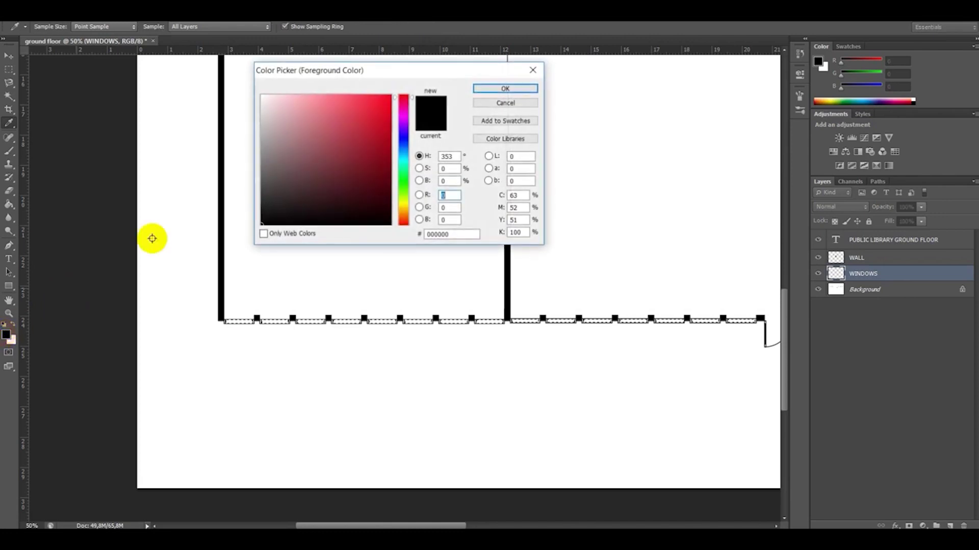
{"action": "left_click", "coordinate": [402, 151]}
{"action": "left_click_drag", "start_coordinate": [403, 154], "coordinate": [403, 158]}
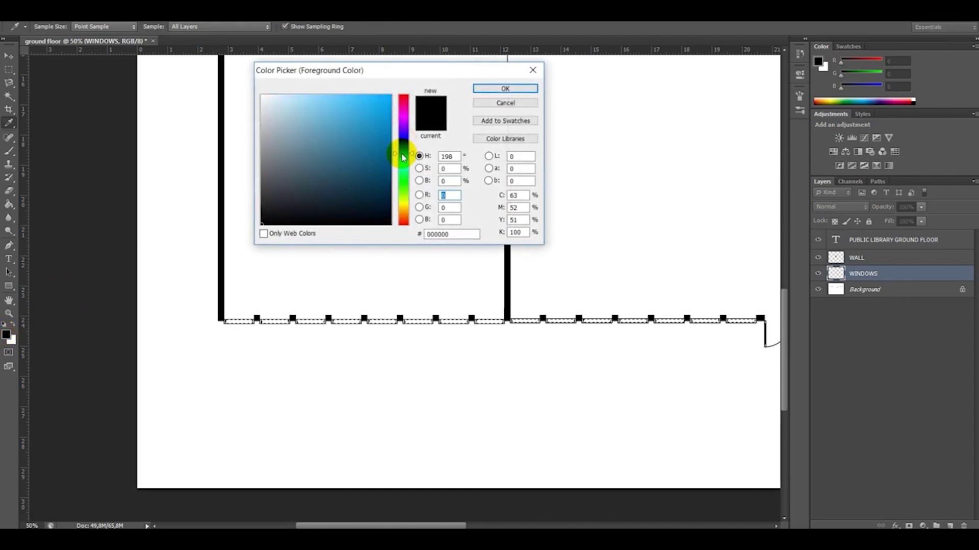
{"action": "left_click_drag", "start_coordinate": [403, 160], "coordinate": [406, 158]}
{"action": "left_click_drag", "start_coordinate": [341, 121], "coordinate": [318, 118]}
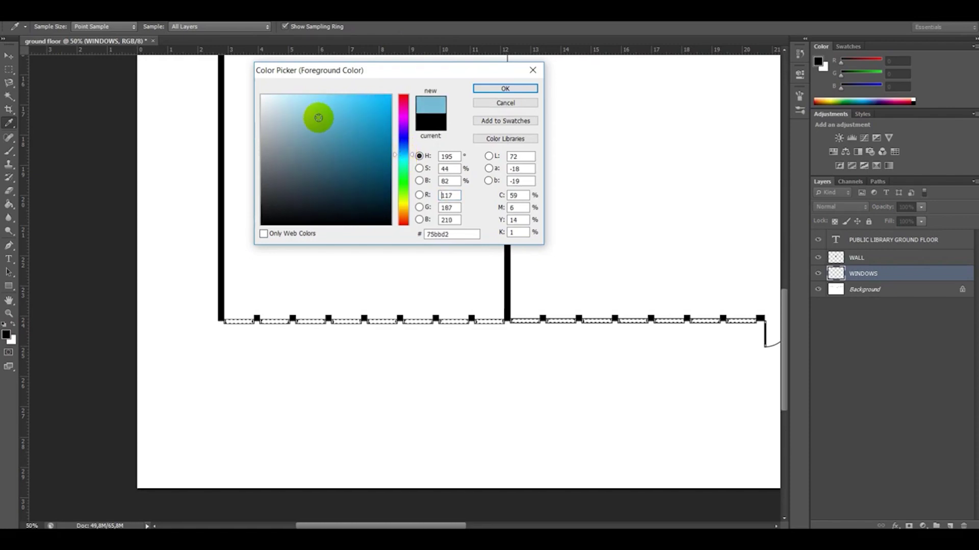
{"action": "left_click", "coordinate": [500, 90]}
{"action": "key", "text": "w"}
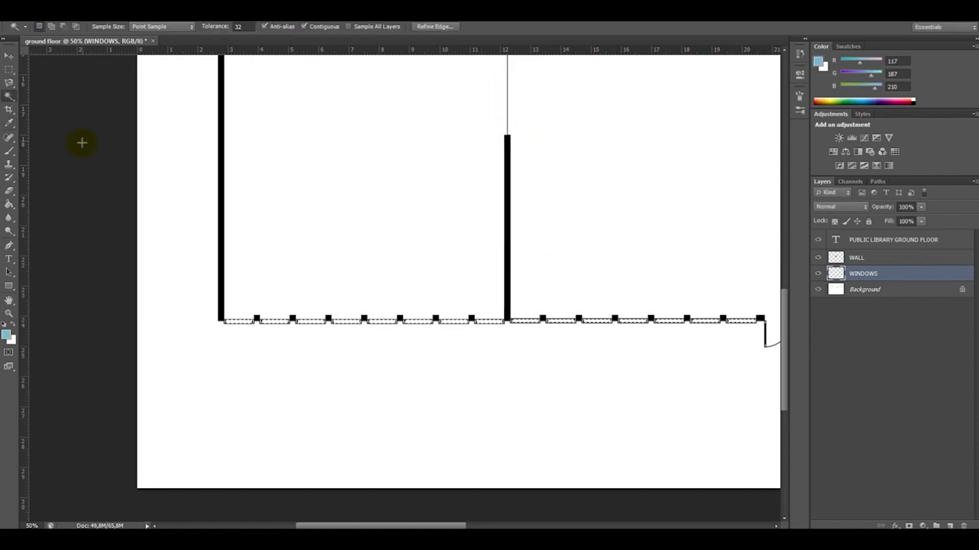
Fill the selected windows with the light blue on the WINDOWS layer using the Paint Bucket, and clear the selection
{"action": "left_click", "coordinate": [9, 203]}
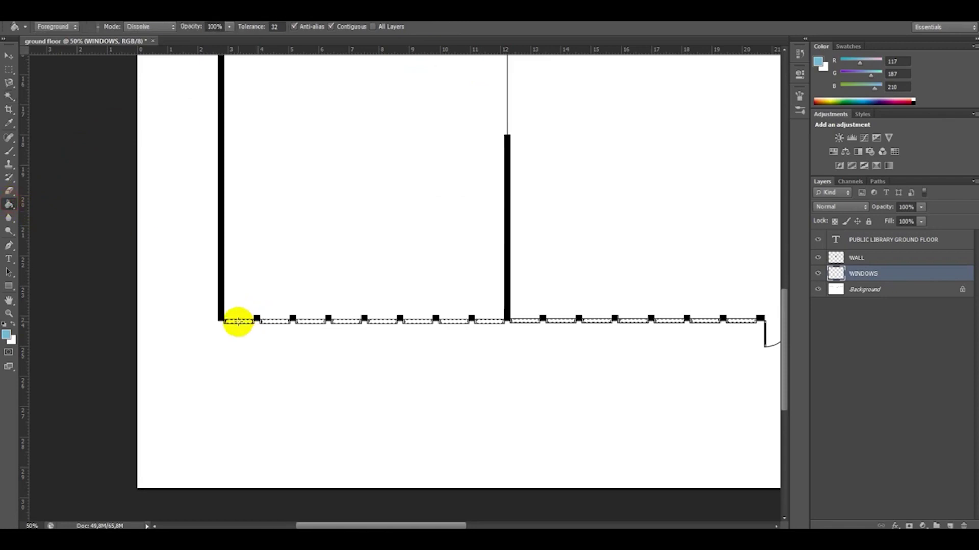
{"action": "left_click", "coordinate": [238, 321]}
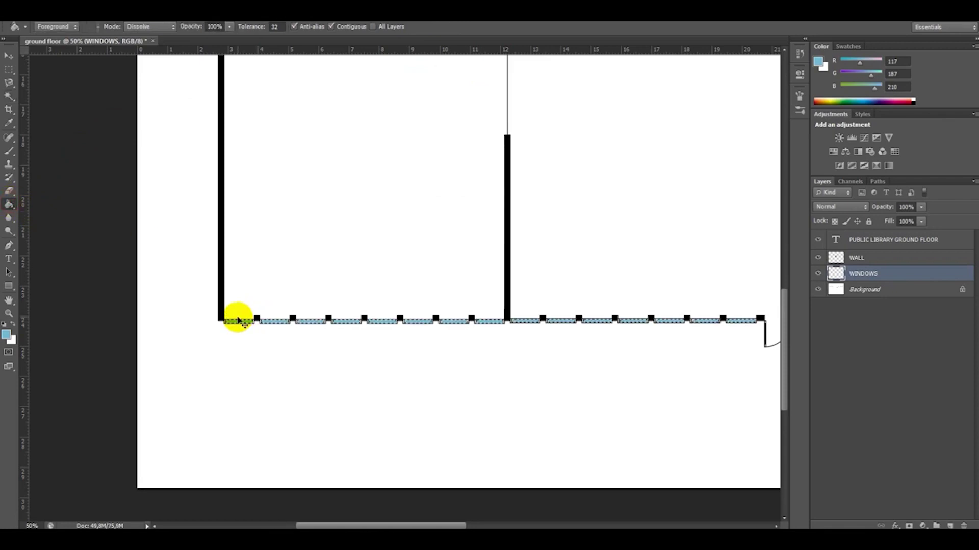
{"action": "key", "text": "ctrl+minus"}
{"action": "key", "text": "ctrl+minus"}
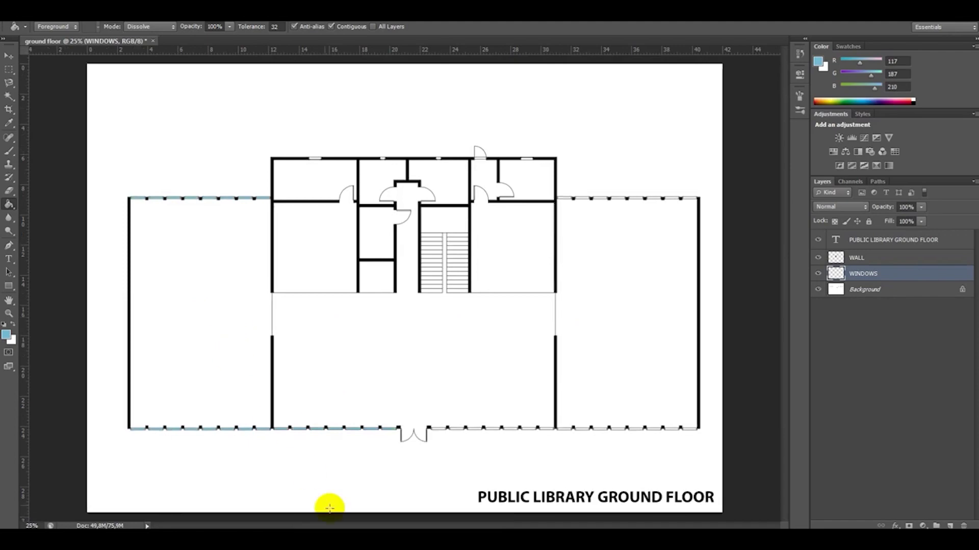
With the Magic Wand on the Background layer, select the hall's lower facade windows between the entrance door and the right wing
{"action": "key", "text": "ctrl+plus"}
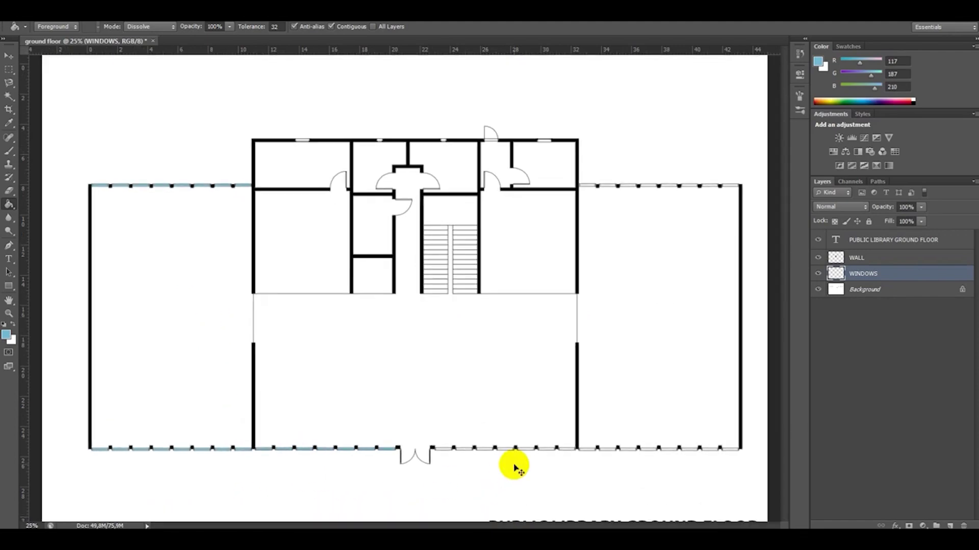
{"action": "left_click_drag", "start_coordinate": [470, 523], "coordinate": [504, 523]}
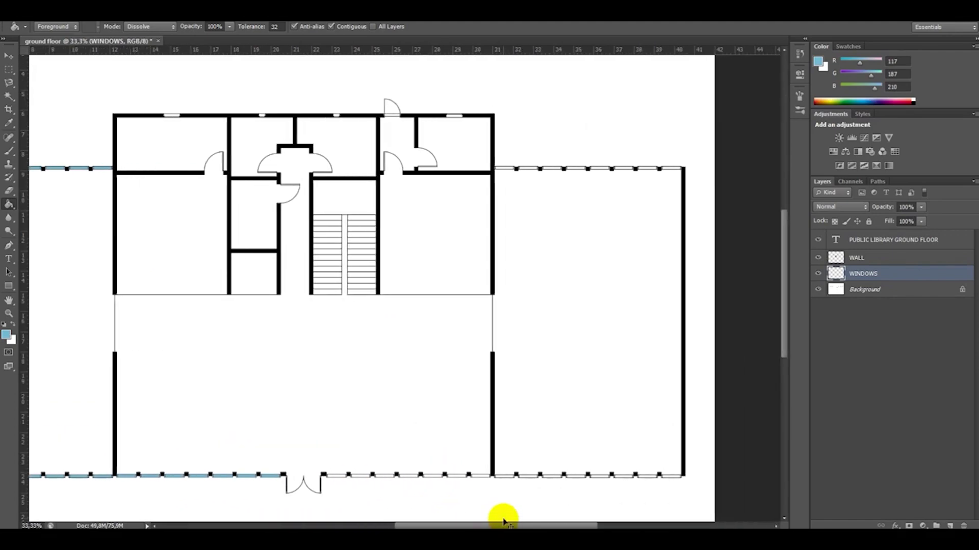
{"action": "key", "text": "ctrl+plus"}
{"action": "scroll", "coordinate": [564, 350], "scroll_direction": "down", "scroll_amount": 4}
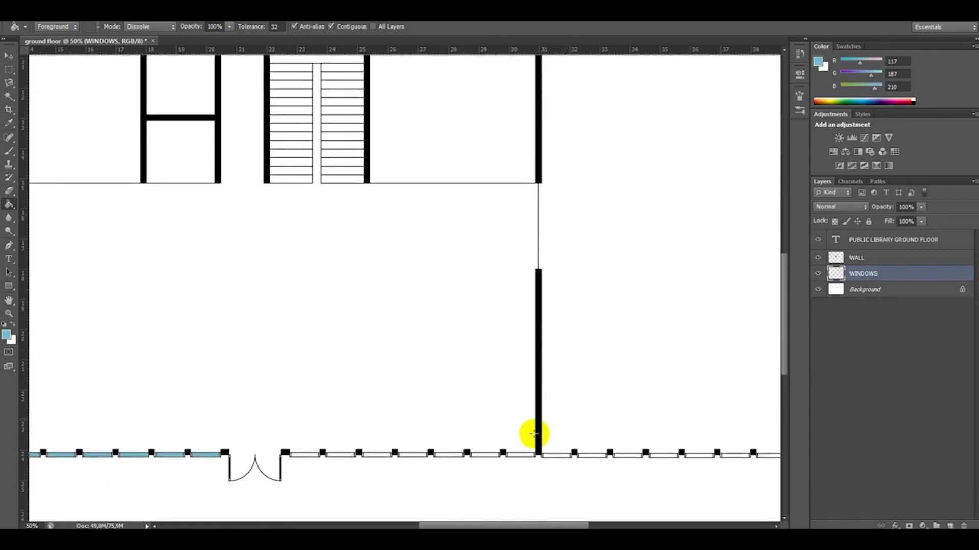
{"action": "left_click_drag", "start_coordinate": [445, 526], "coordinate": [481, 526]}
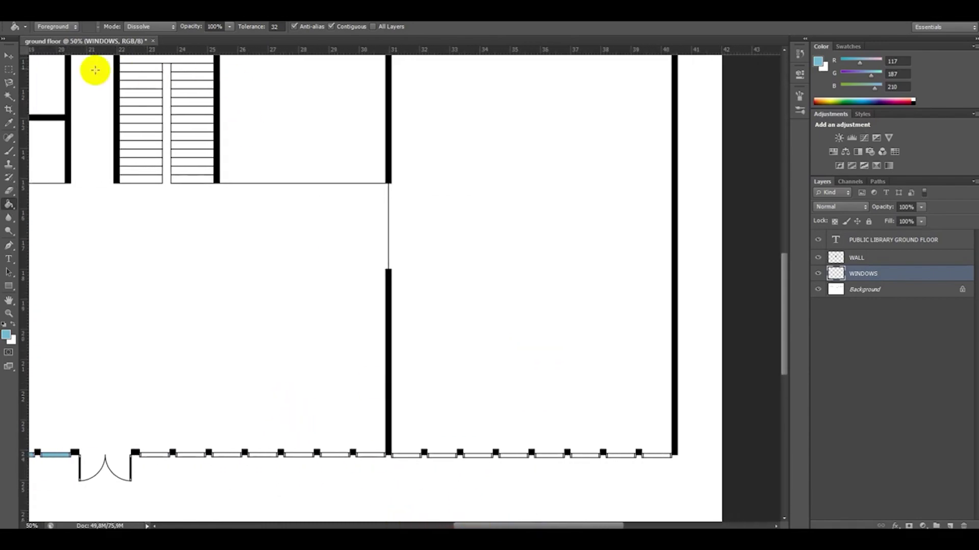
{"action": "left_click", "coordinate": [9, 97]}
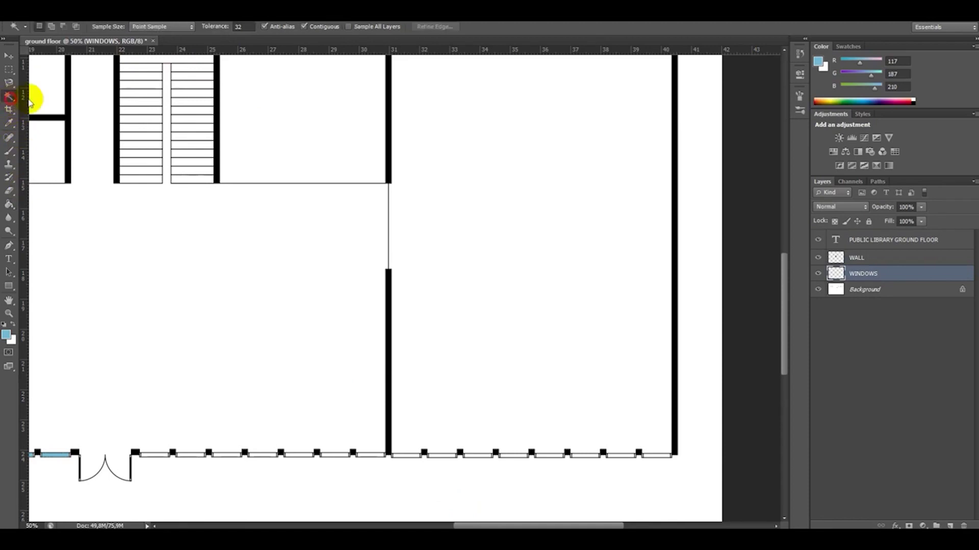
{"action": "left_click", "coordinate": [871, 290]}
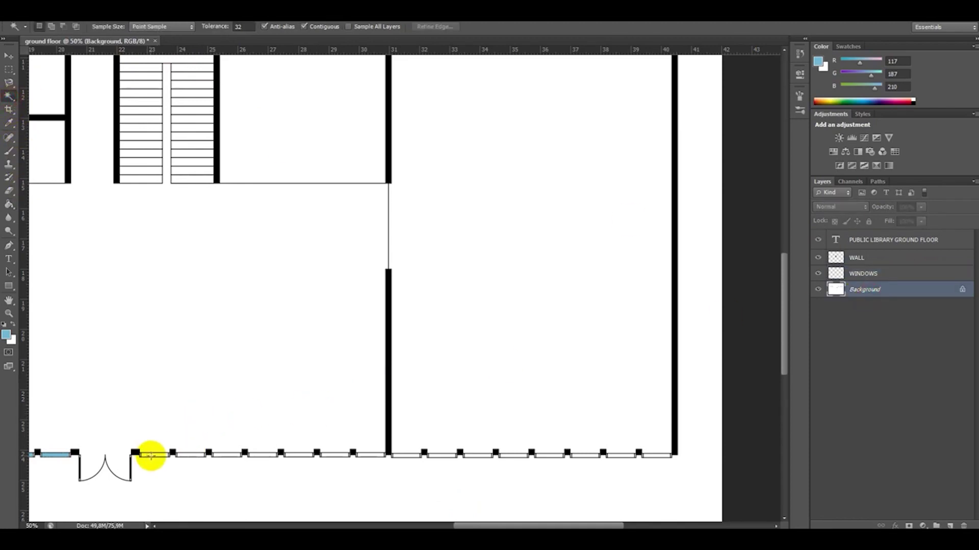
{"action": "left_click", "coordinate": [151, 456]}
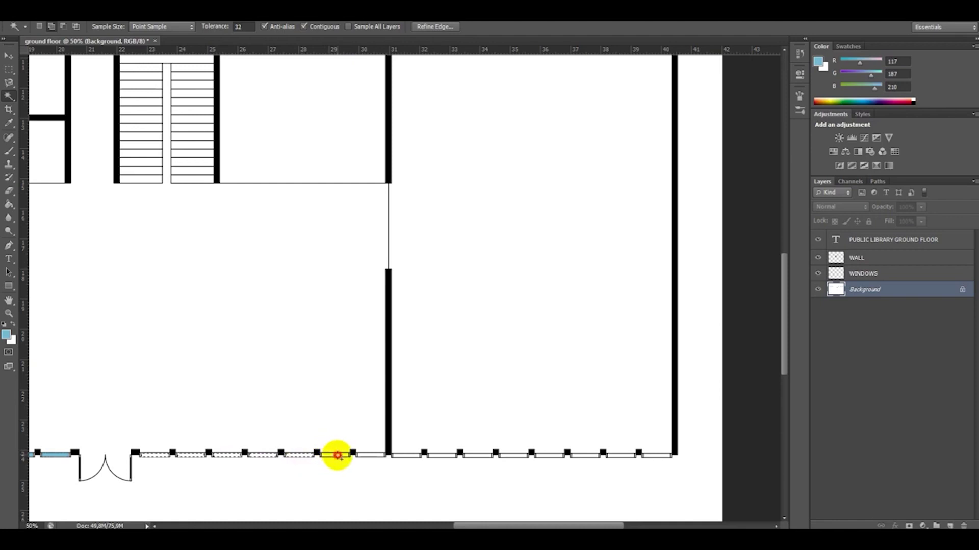
{"action": "left_click", "coordinate": [374, 455]}
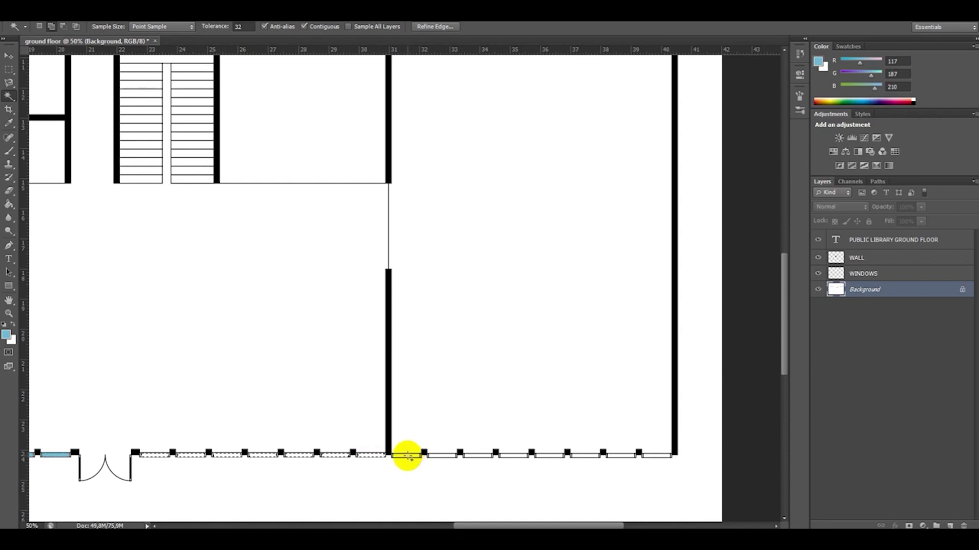
Add the lower facade windows of the right wing to the selection, up to its outer wall
{"action": "left_click", "coordinate": [408, 455]}
{"action": "left_click", "coordinate": [441, 456]}
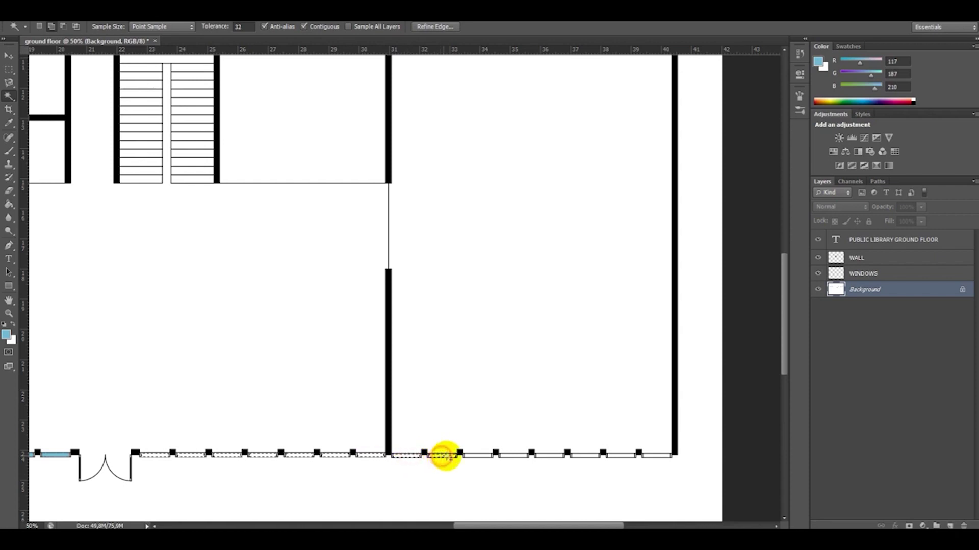
{"action": "left_click", "coordinate": [478, 456]}
{"action": "left_click", "coordinate": [519, 455]}
{"action": "left_click", "coordinate": [558, 454]}
{"action": "left_click", "coordinate": [587, 457]}
{"action": "left_click", "coordinate": [628, 455]}
{"action": "left_click", "coordinate": [653, 454]}
Add the windows along the upper facade of the right wing to the selection
{"action": "scroll", "coordinate": [463, 343], "scroll_direction": "up", "scroll_amount": 5}
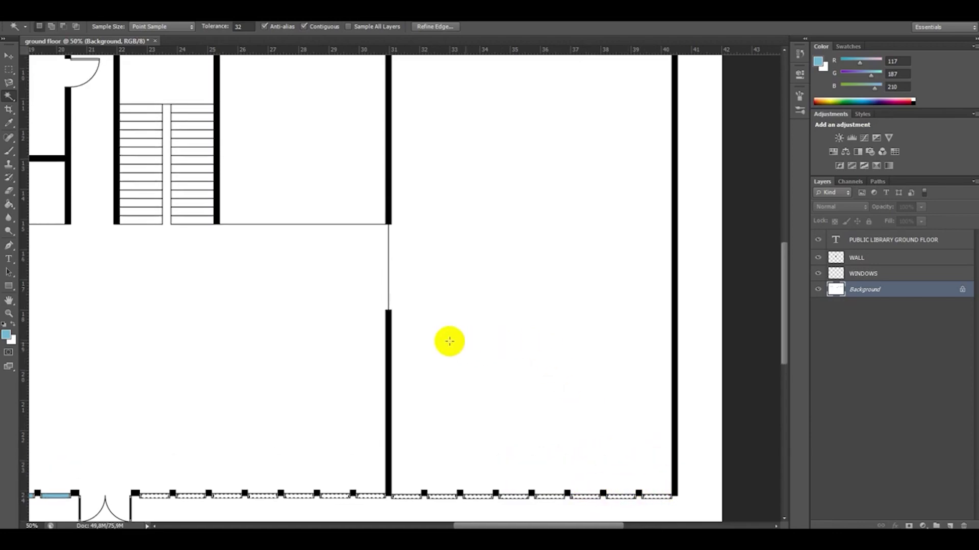
{"action": "scroll", "coordinate": [392, 319], "scroll_direction": "up", "scroll_amount": 7}
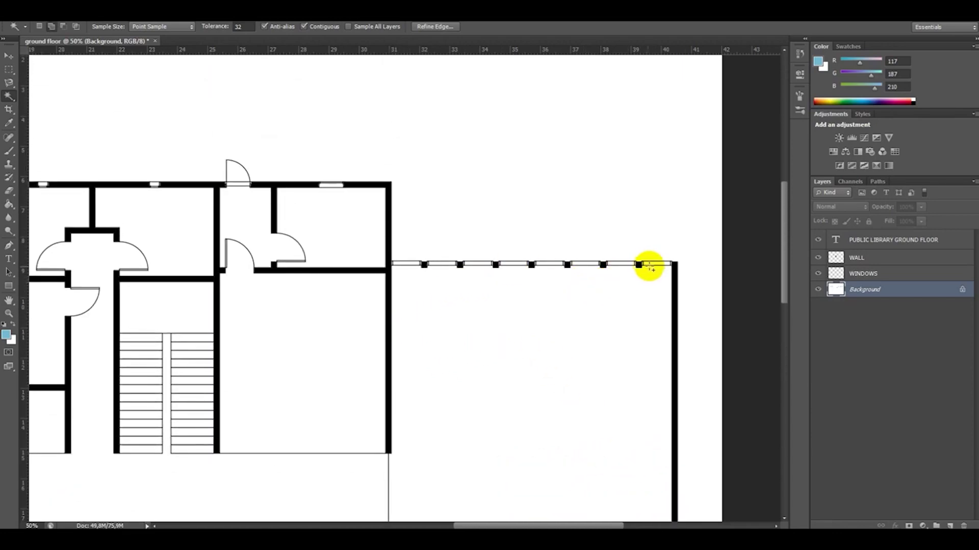
{"action": "left_click", "coordinate": [658, 264]}
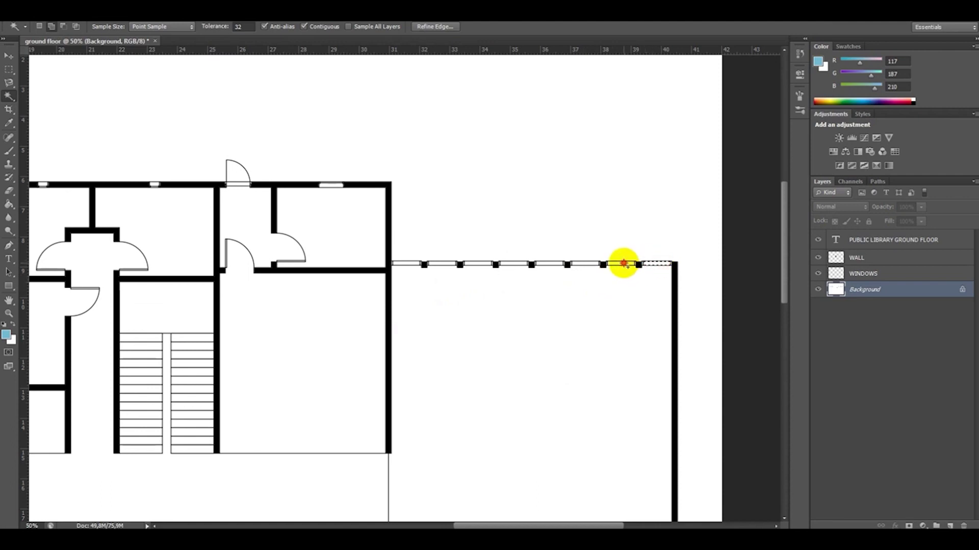
{"action": "left_click", "coordinate": [624, 263]}
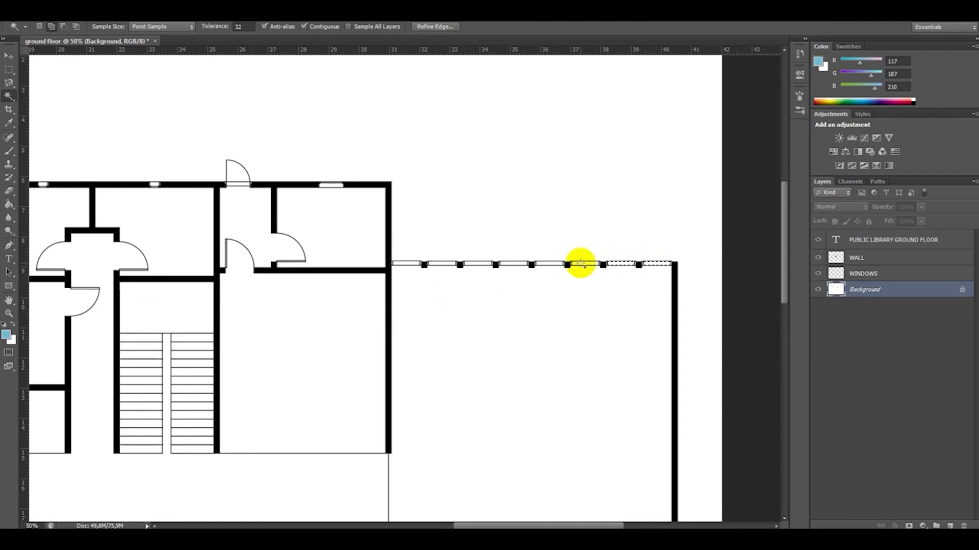
{"action": "left_click", "coordinate": [547, 264]}
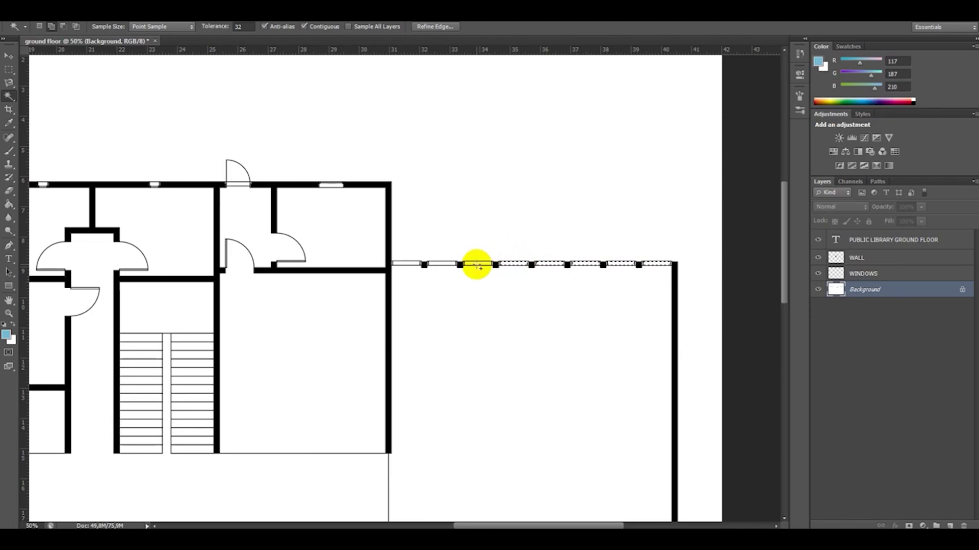
{"action": "left_click", "coordinate": [406, 264]}
Add the four small windows in the top wall of the central block's rooms to the selection
{"action": "left_click", "coordinate": [332, 178]}
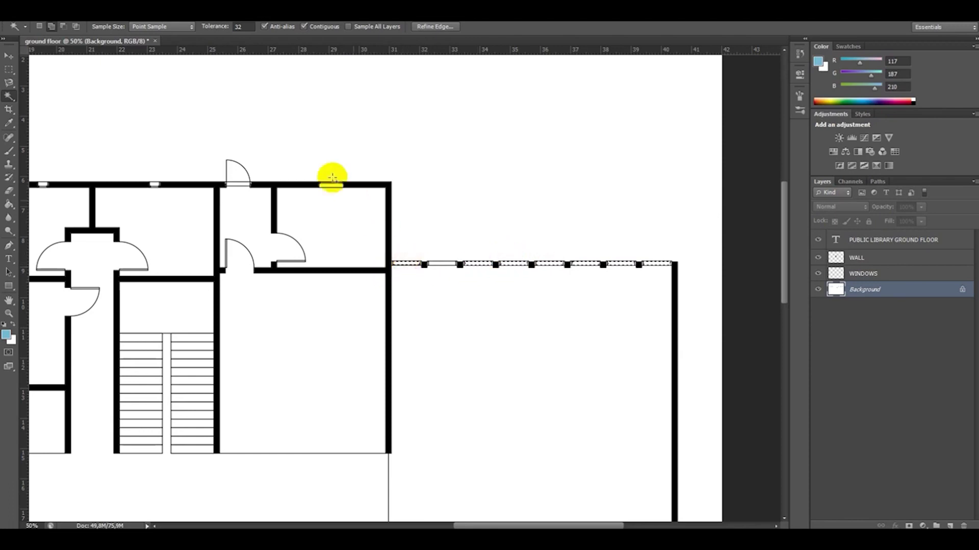
{"action": "left_click", "coordinate": [166, 178]}
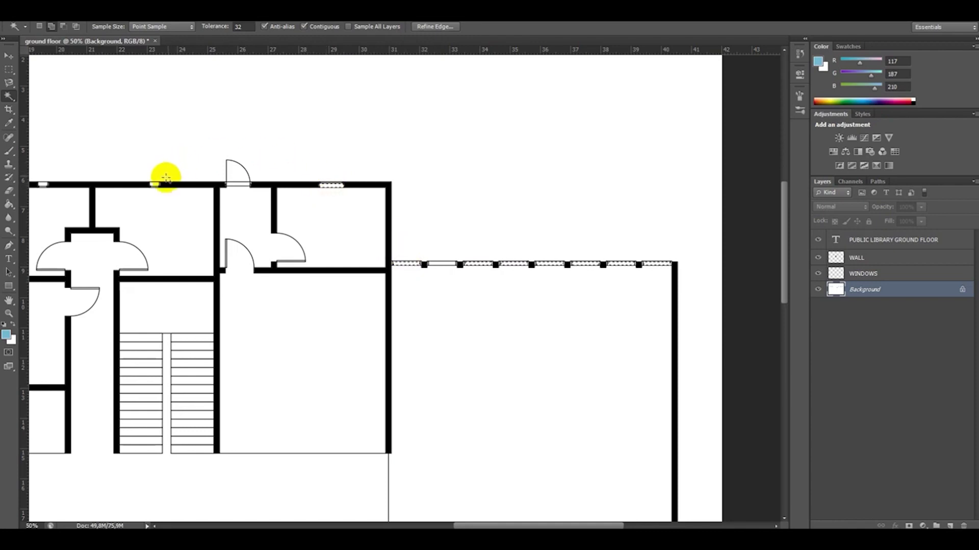
{"action": "left_click", "coordinate": [42, 183]}
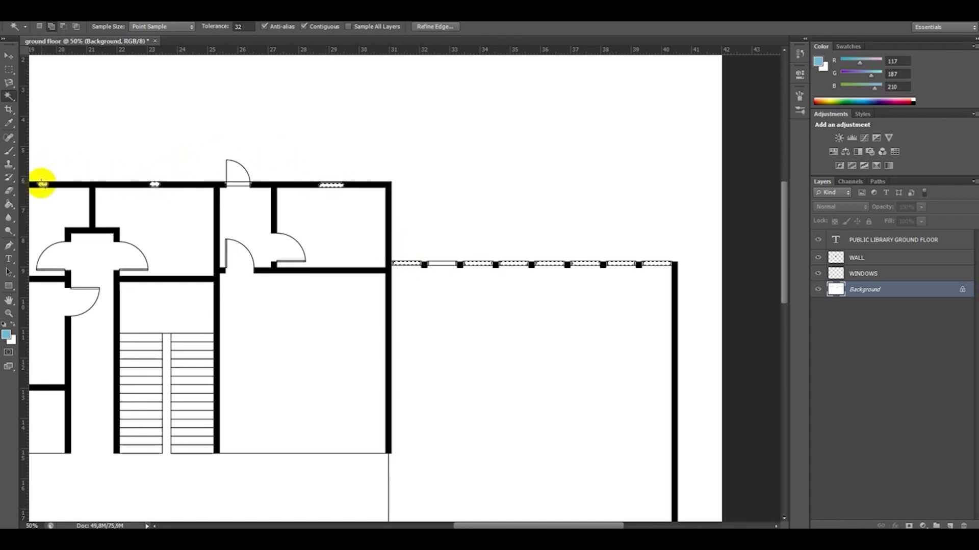
{"action": "left_click_drag", "start_coordinate": [497, 526], "coordinate": [395, 511]}
{"action": "left_click", "coordinate": [328, 182]}
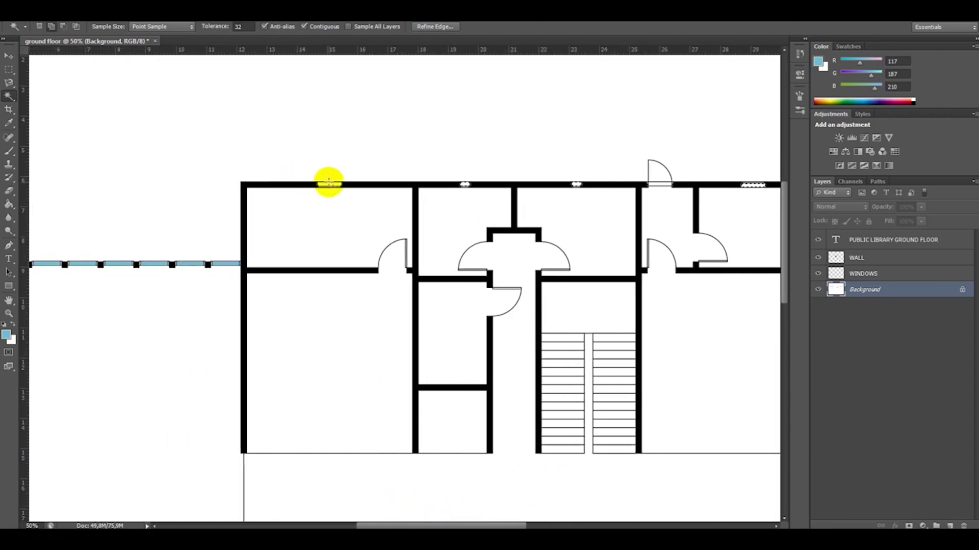
Fill the selected windows with the light blue on the WINDOWS layer using the Paint Bucket, and clear the selection
{"action": "left_click", "coordinate": [866, 276]}
{"action": "left_click", "coordinate": [9, 205]}
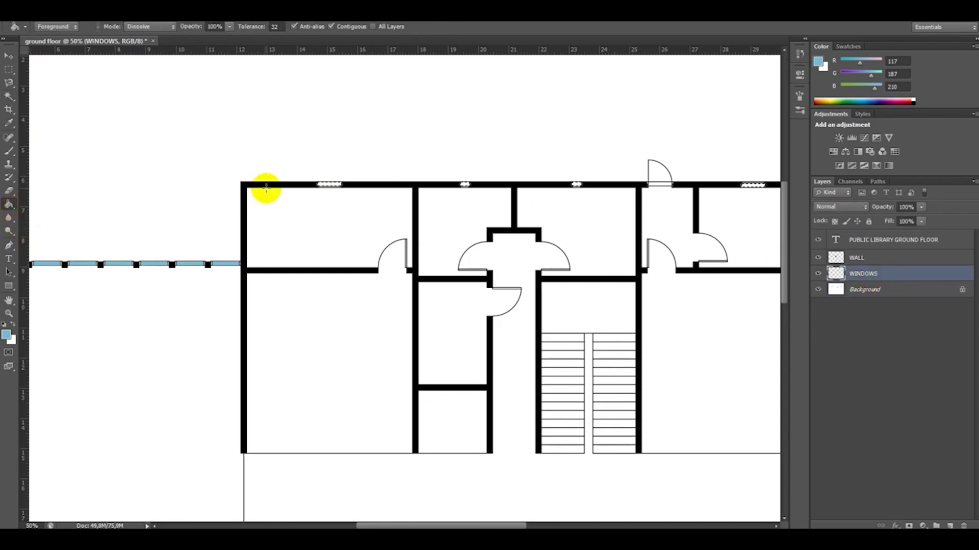
{"action": "left_click", "coordinate": [332, 183]}
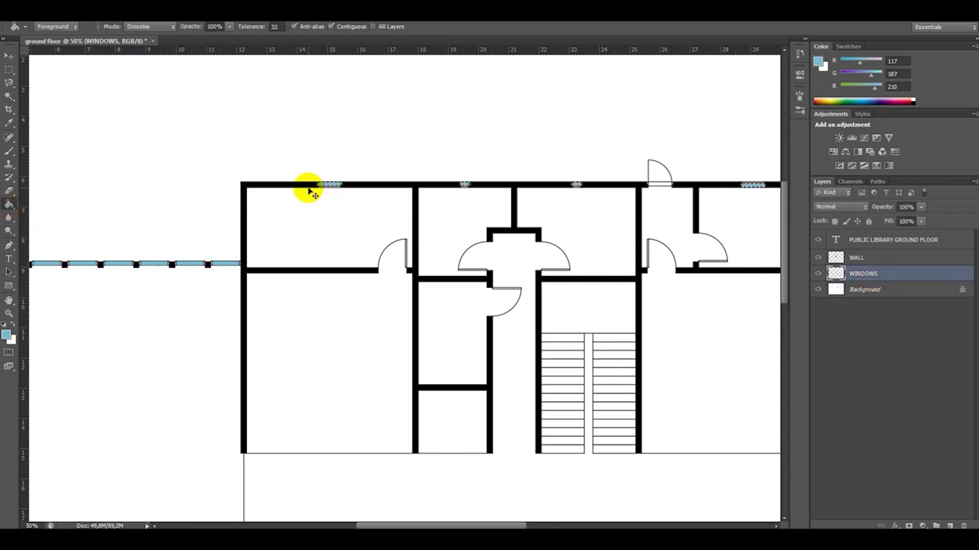
{"action": "key", "text": "ctrl+minus"}
{"action": "key", "text": "ctrl+minus"}
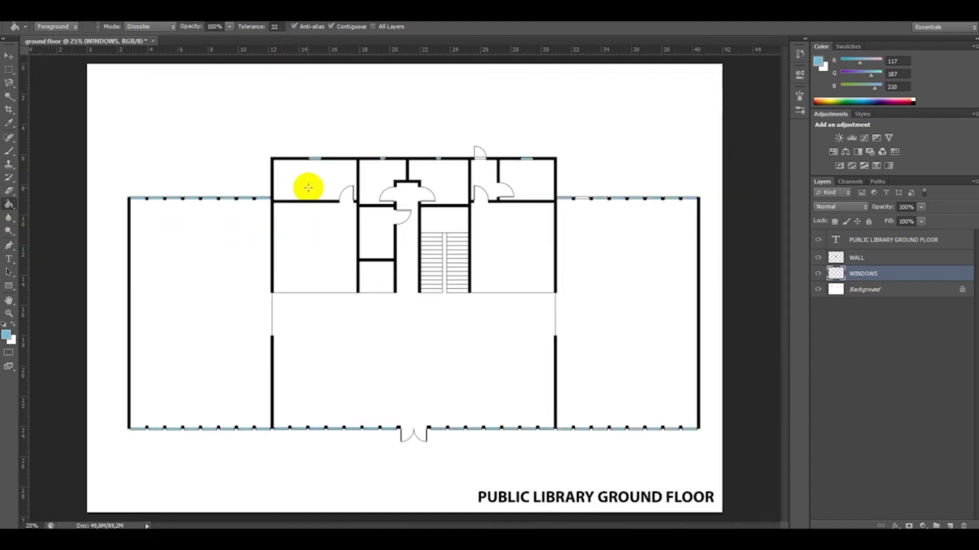
Select the floor area of the left wing with the Magic Wand on the Background layer
{"action": "key", "text": "ctrl+plus"}
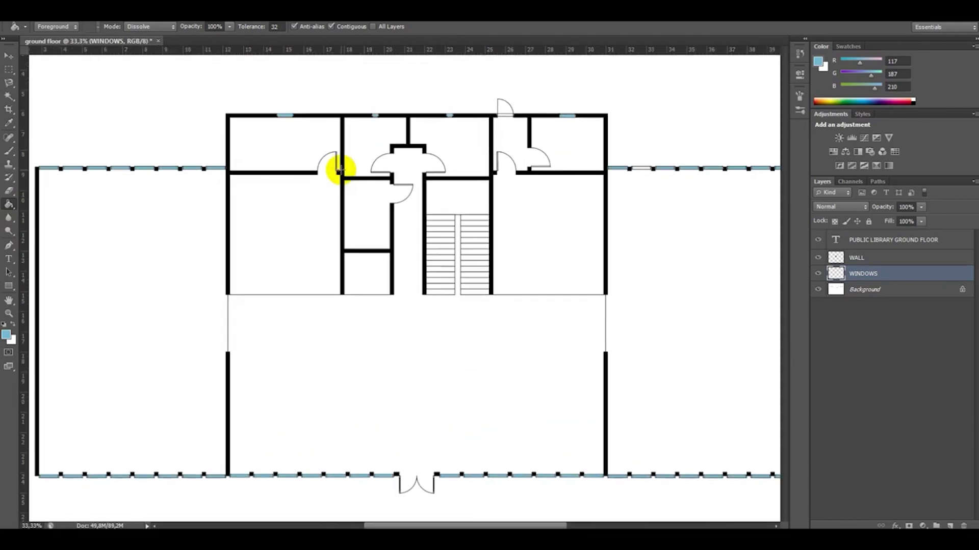
{"action": "left_click_drag", "start_coordinate": [423, 525], "coordinate": [398, 525]}
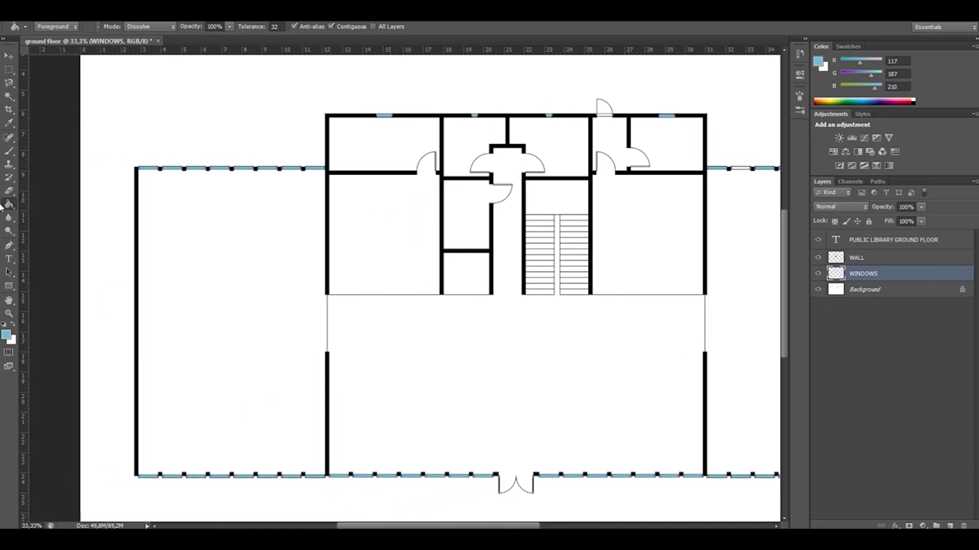
{"action": "left_click", "coordinate": [11, 96]}
{"action": "left_click", "coordinate": [885, 290]}
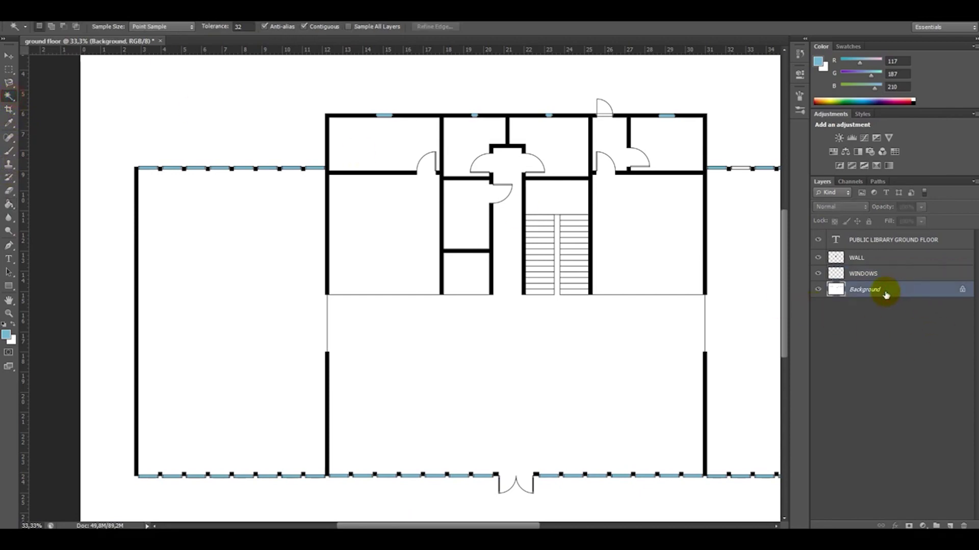
{"action": "left_click", "coordinate": [223, 250]}
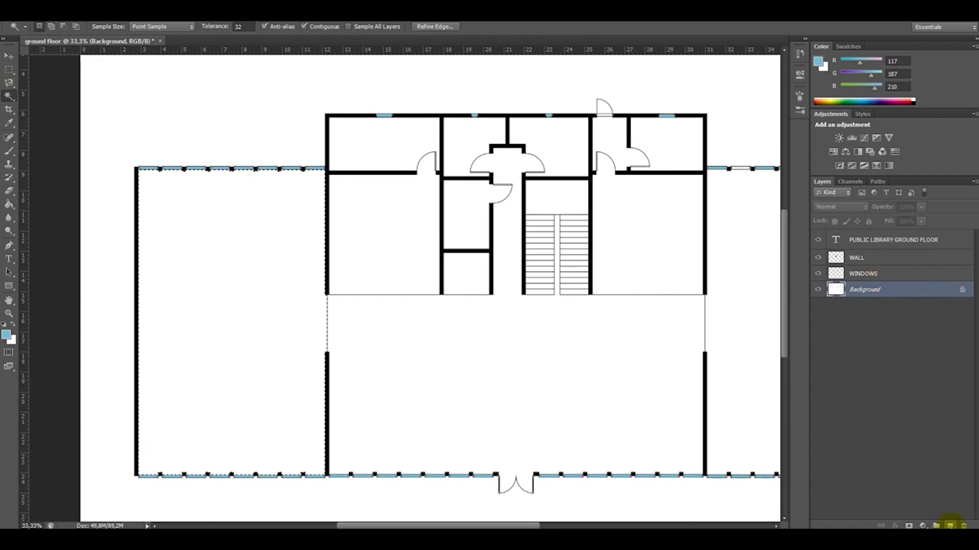
Create a new layer between WINDOWS and Background and name it LIBRARY GROUND
{"action": "left_click", "coordinate": [951, 525]}
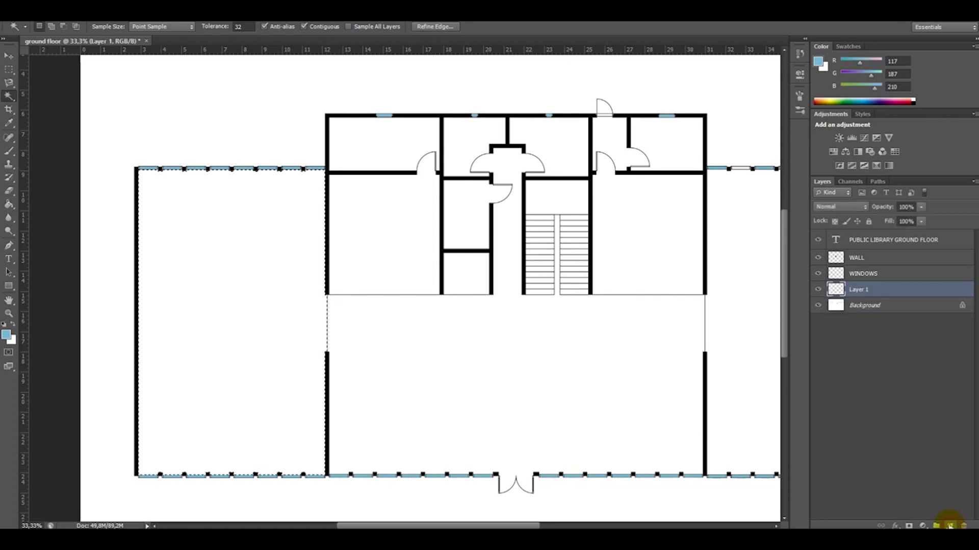
{"action": "double_click", "coordinate": [868, 290]}
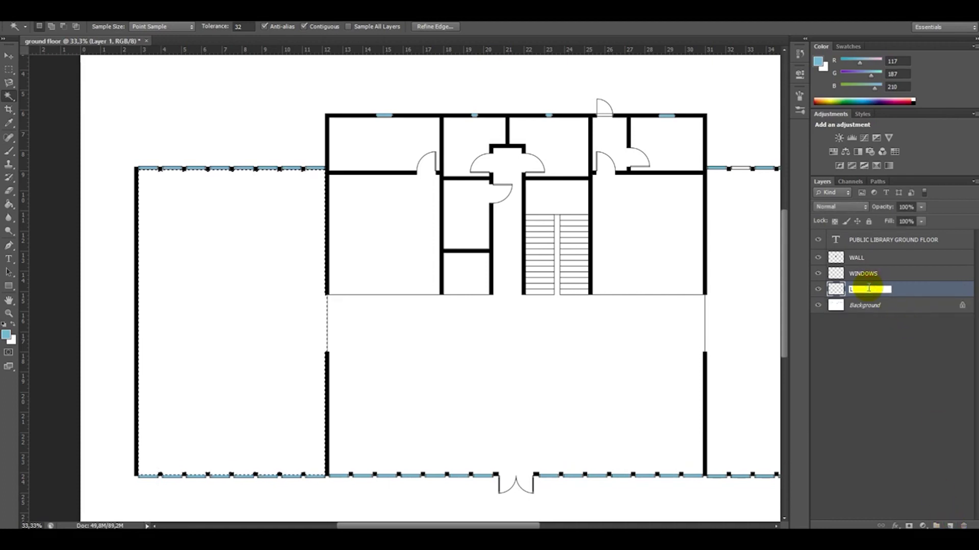
{"action": "type", "text": "LIBRARY GROUND"}
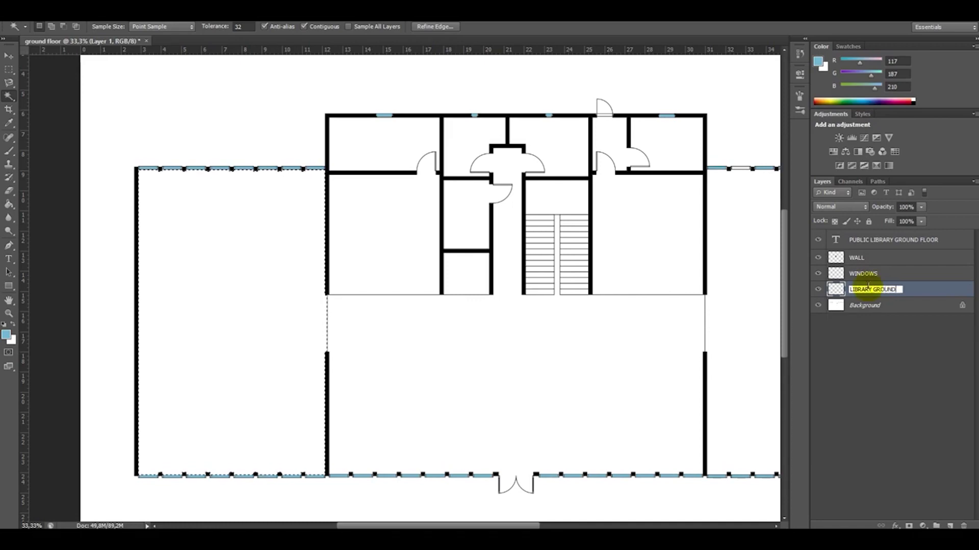
{"action": "key", "text": "Return"}
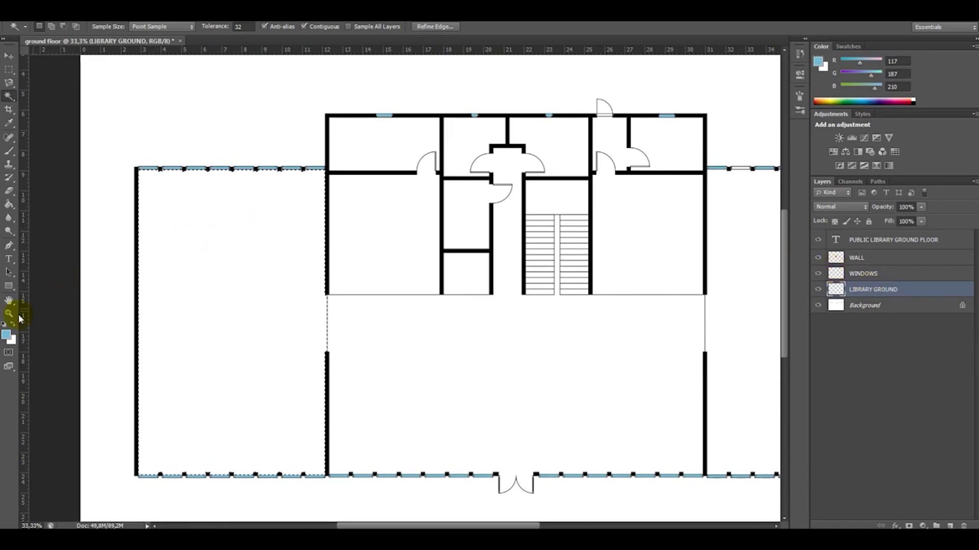
Set the foreground color to orange with RGB values 251, 155, 31
{"action": "left_click", "coordinate": [7, 334]}
{"action": "left_click_drag", "start_coordinate": [399, 145], "coordinate": [410, 216]}
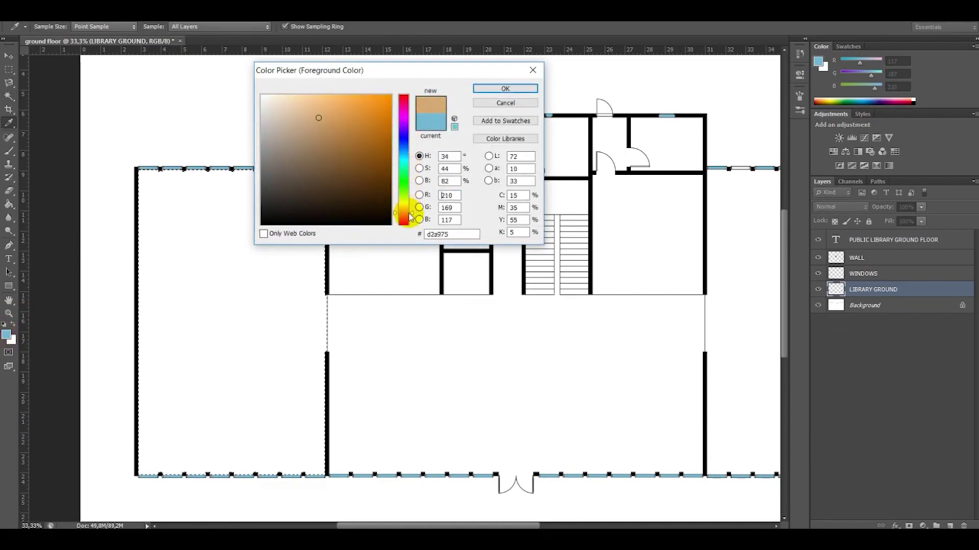
{"action": "mouse_move", "coordinate": [365, 106]}
{"action": "left_mouse_down"}
{"action": "mouse_move", "coordinate": [383, 99]}
{"action": "mouse_move", "coordinate": [378, 112]}
{"action": "mouse_move", "coordinate": [378, 99]}
{"action": "left_mouse_up"}
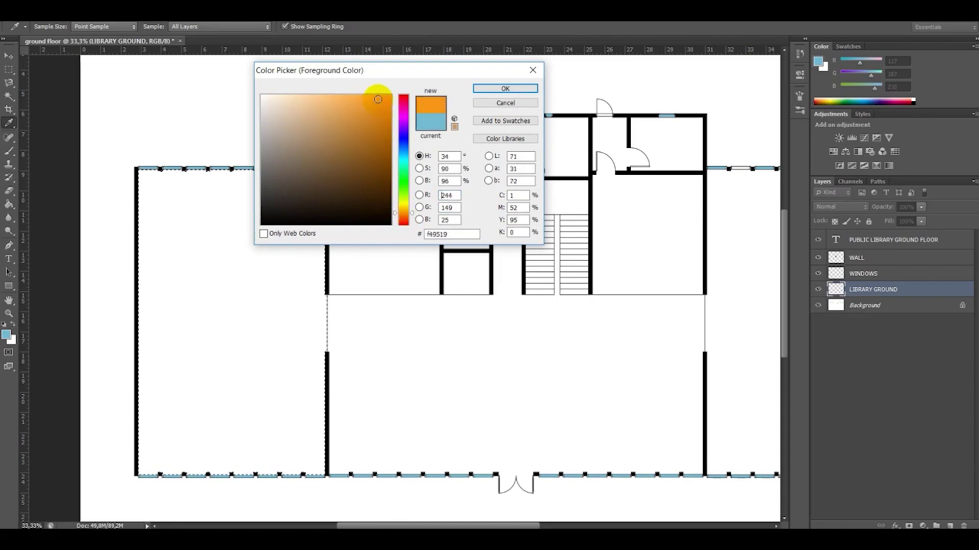
{"action": "left_click", "coordinate": [505, 88]}
{"action": "key", "text": "w"}
Fill the selected left wing floor with the orange on the LIBRARY GROUND layer using the Paint Bucket, and clear the selection
{"action": "left_click", "coordinate": [9, 204]}
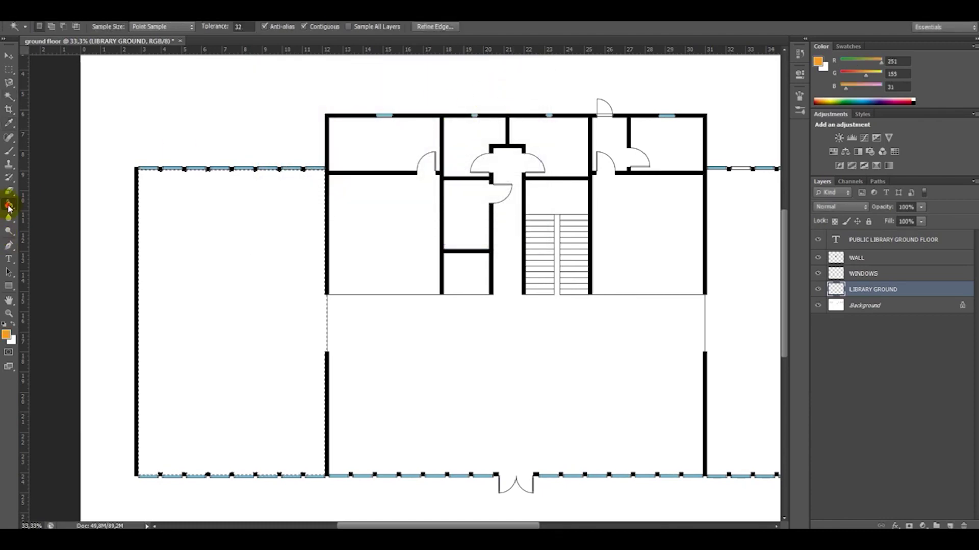
{"action": "left_click", "coordinate": [222, 285]}
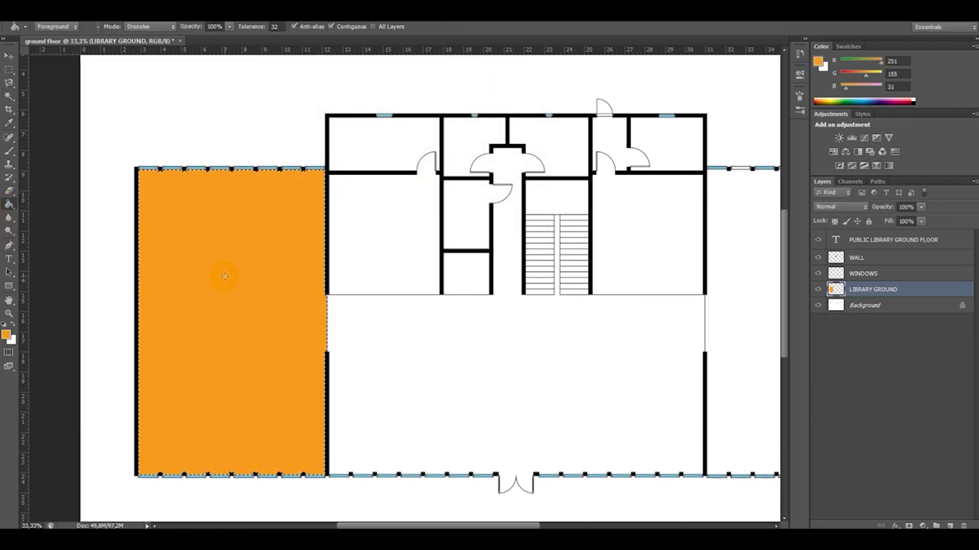
{"action": "key", "text": "ctrl+d"}
Cut away the lower-right half of the left wing's orange floor along its diagonal using a Polygonal Lasso selection, and clear the selection
{"action": "left_click", "coordinate": [8, 74]}
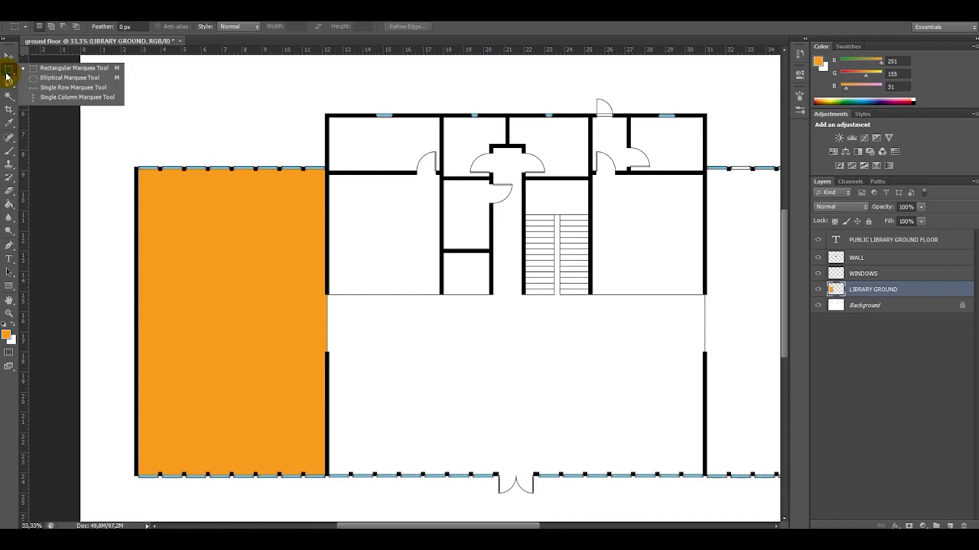
{"action": "left_click", "coordinate": [10, 88]}
{"action": "left_click", "coordinate": [8, 82]}
{"action": "left_click", "coordinate": [10, 83]}
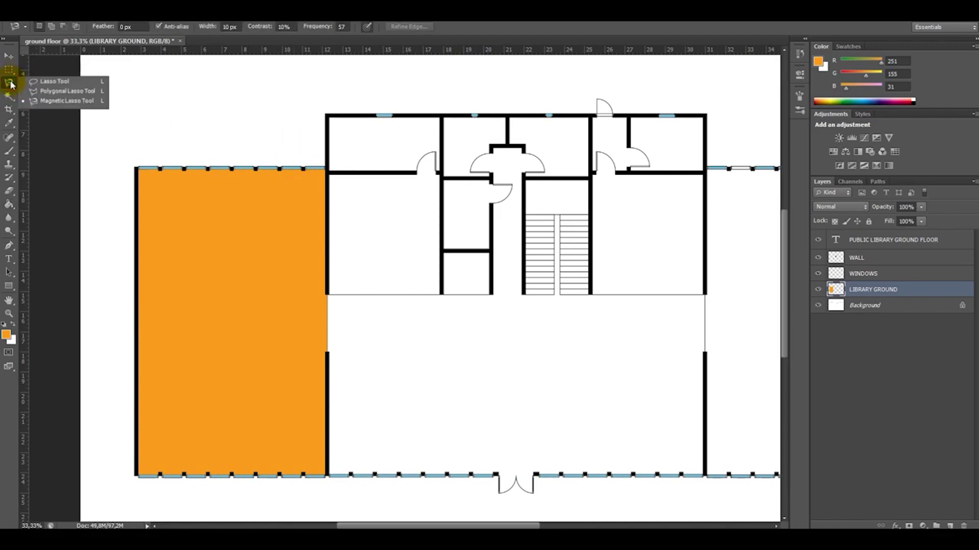
{"action": "left_click", "coordinate": [44, 92]}
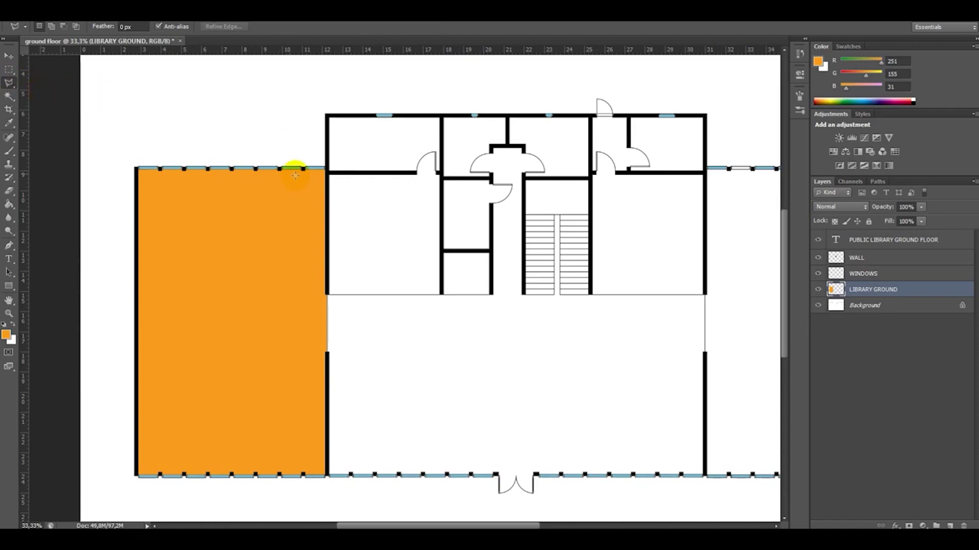
{"action": "left_click", "coordinate": [137, 476]}
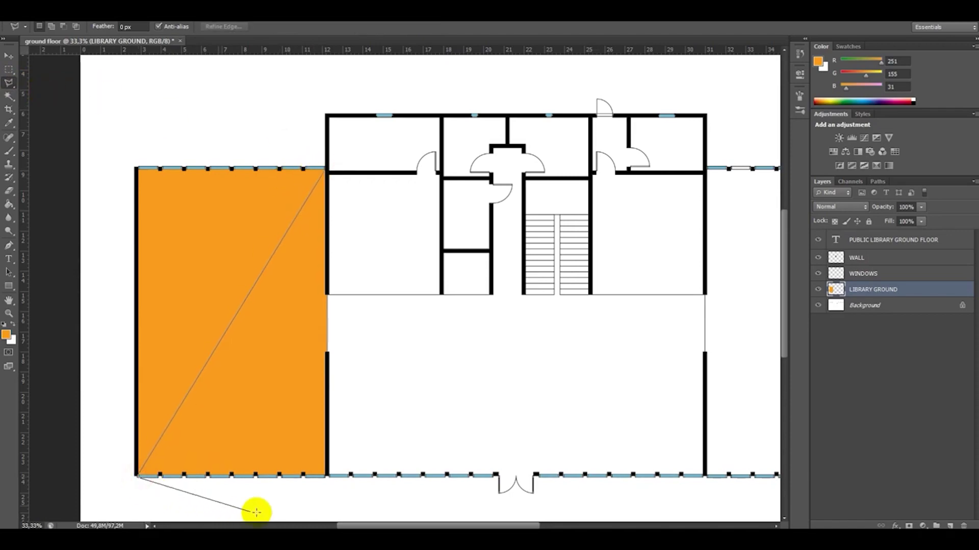
{"action": "left_click", "coordinate": [313, 502]}
{"action": "left_click", "coordinate": [401, 394]}
{"action": "left_click", "coordinate": [344, 163]}
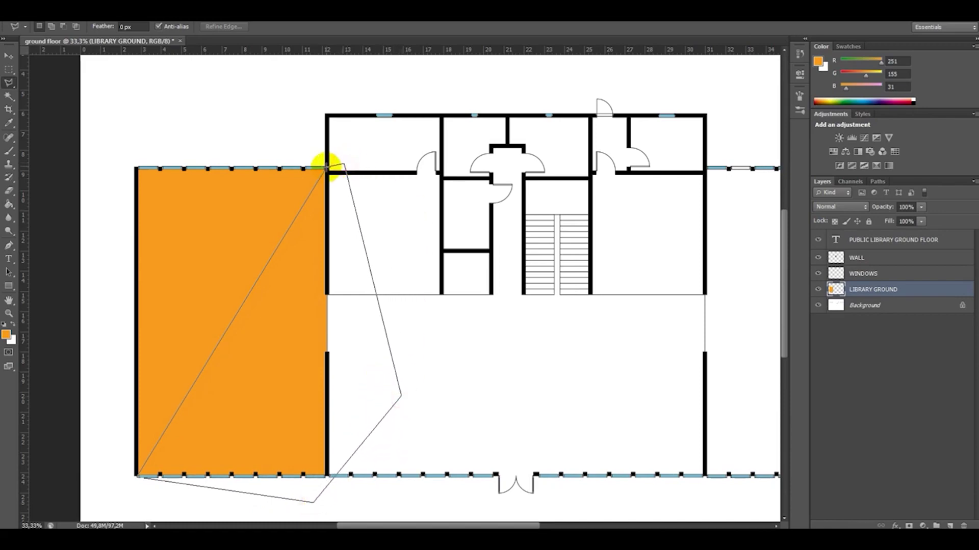
{"action": "double_click", "coordinate": [326, 169]}
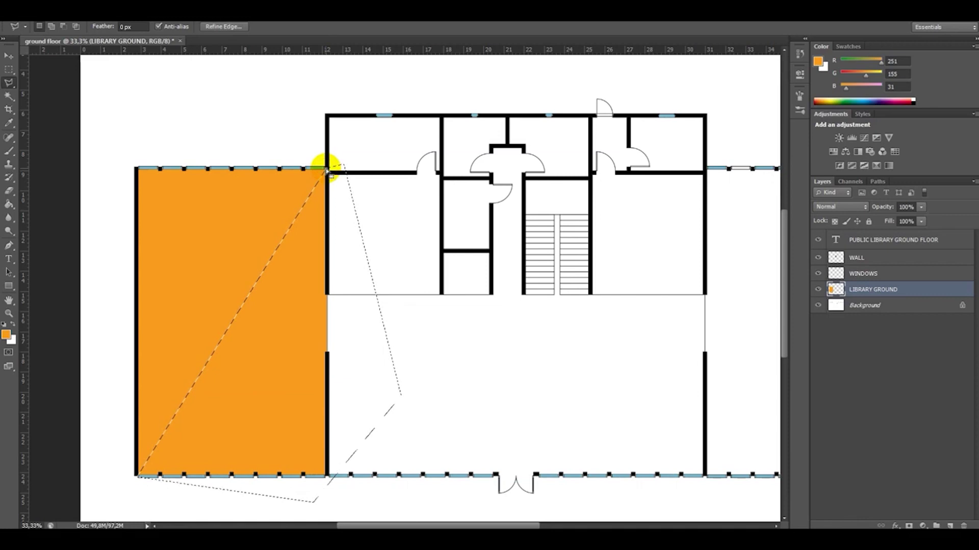
{"action": "key", "text": "Delete"}
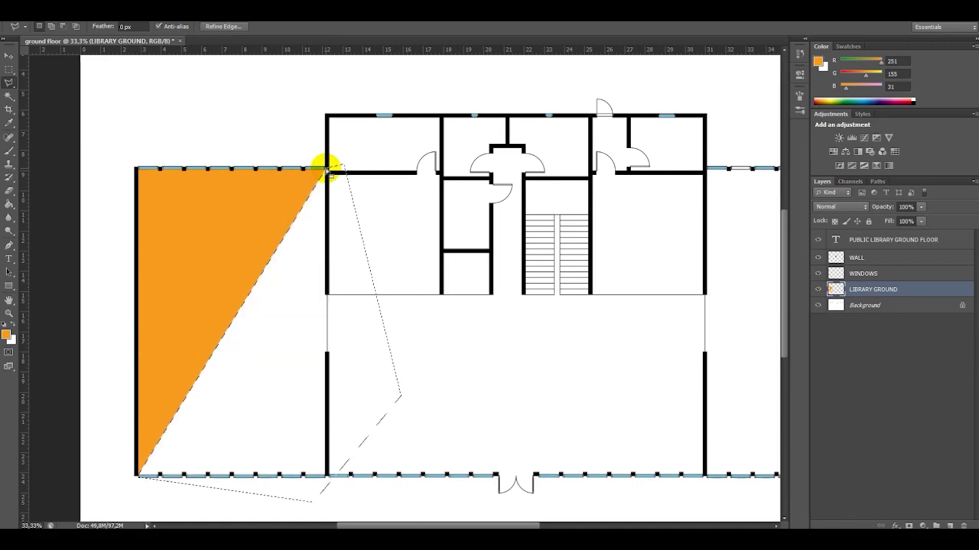
{"action": "key", "text": "ctrl+d"}
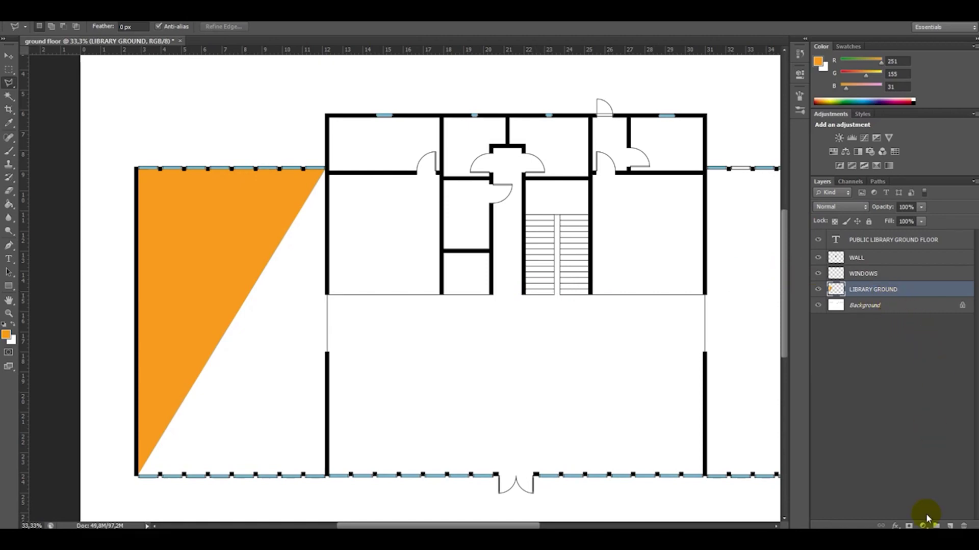
Create a new layer above LIBRARY GROUND and name it LIBRARY GROUND-2
{"action": "left_click", "coordinate": [951, 525]}
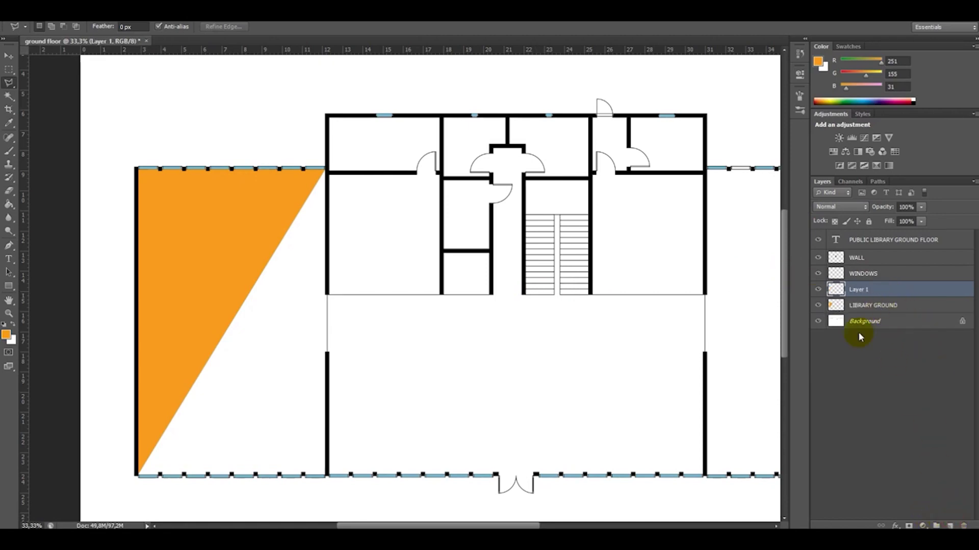
{"action": "double_click", "coordinate": [869, 290]}
{"action": "type", "text": "LIBRARY"}
{"action": "type", "text": "OUN"}
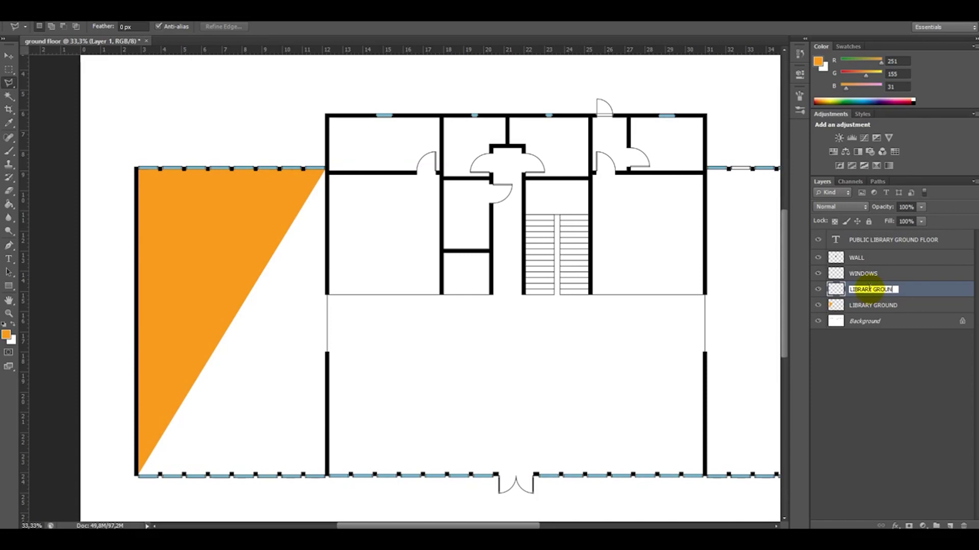
{"action": "type", "text": "D-2"}
{"action": "key", "text": "Return"}
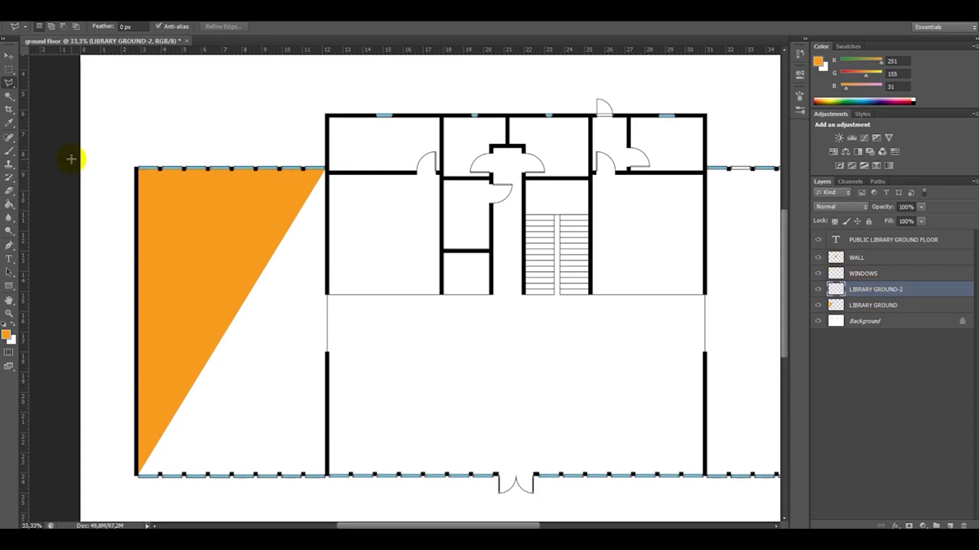
Select the whole left wing floor area with the Magic Wand on the Background layer
{"action": "left_click", "coordinate": [10, 96]}
{"action": "left_click", "coordinate": [863, 321]}
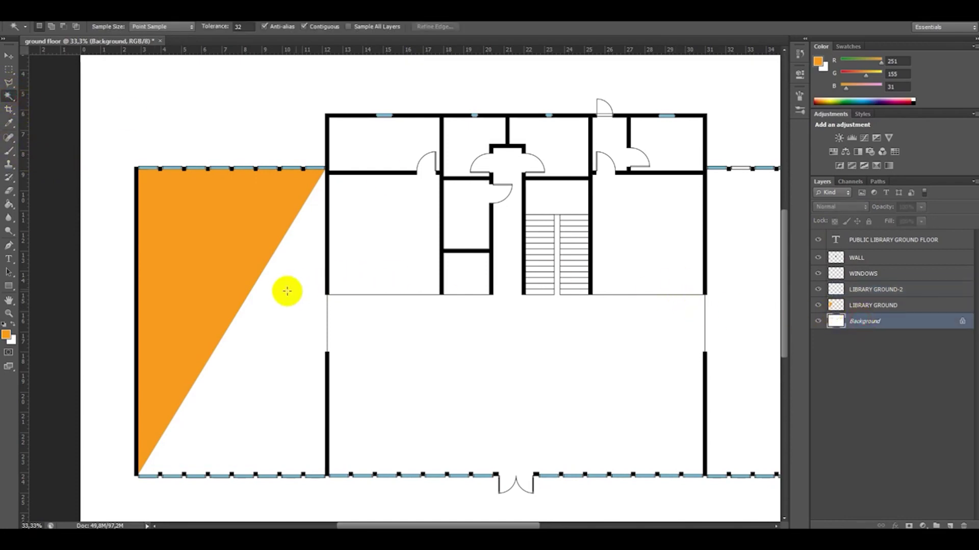
{"action": "left_click", "coordinate": [293, 294]}
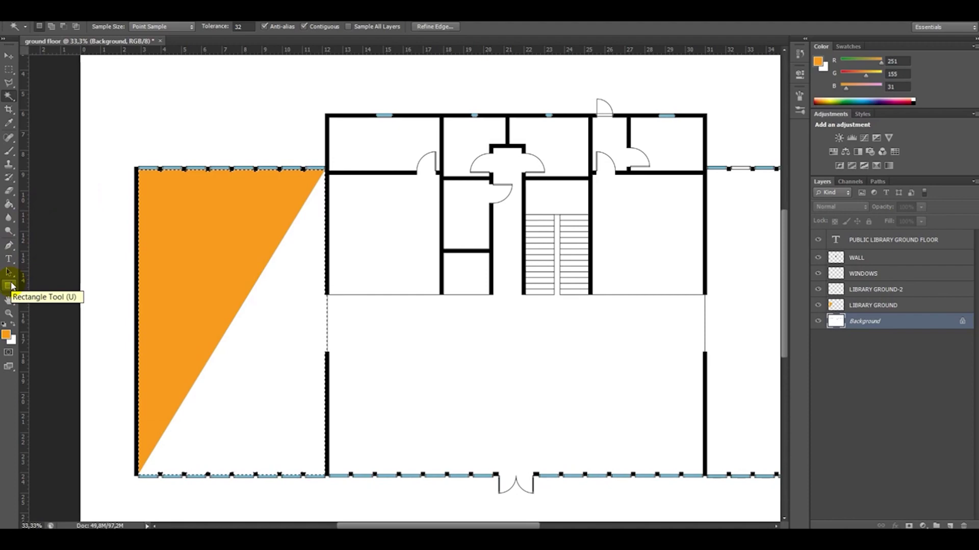
{"action": "left_click", "coordinate": [8, 204]}
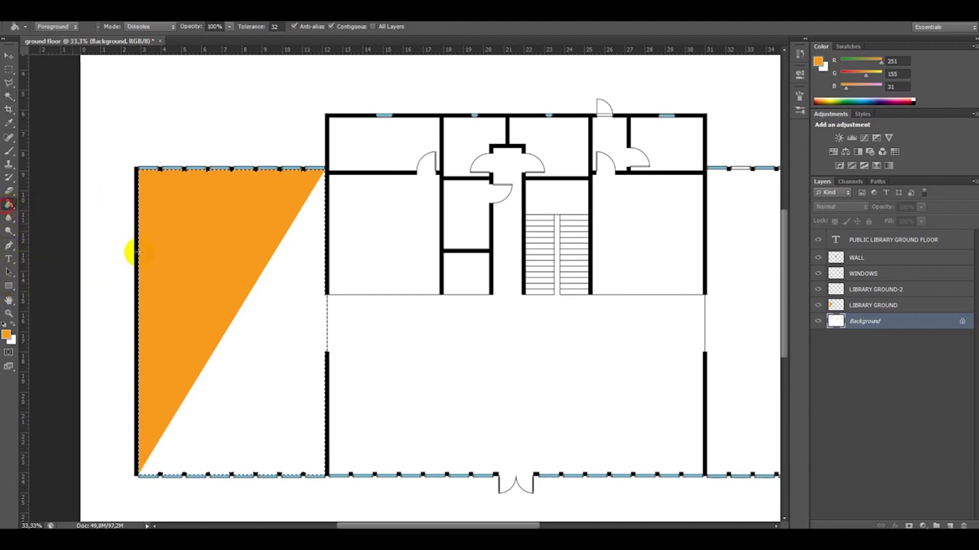
{"action": "left_click", "coordinate": [268, 350]}
{"action": "key", "text": "ctrl+z"}
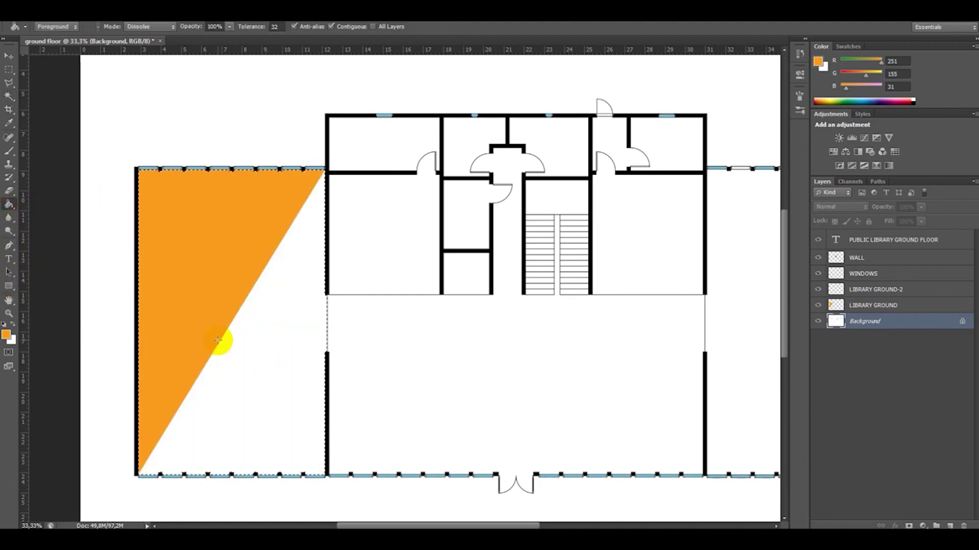
Set the foreground color to gray with RGB values 156, 154, 152 and activate the Paint Bucket
{"action": "left_click", "coordinate": [6, 334]}
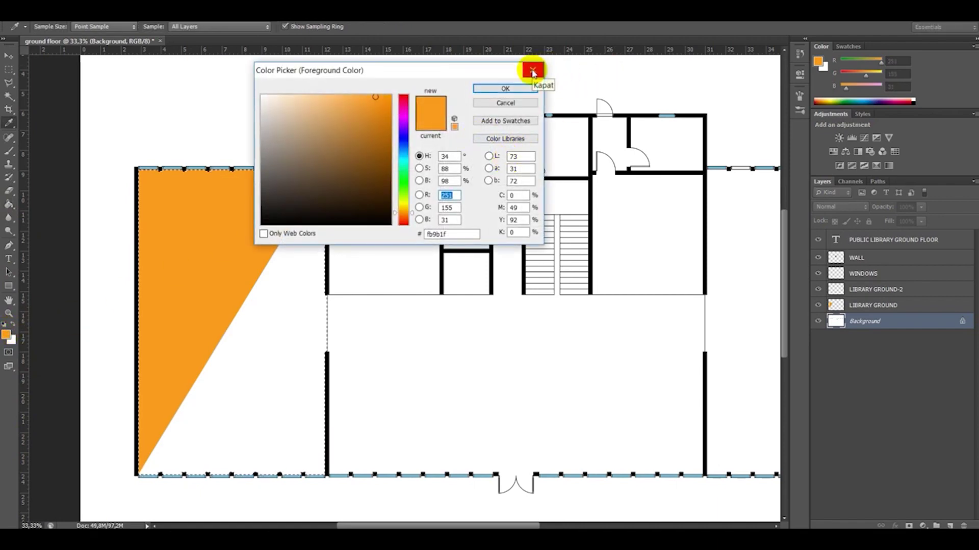
{"action": "left_click_drag", "start_coordinate": [274, 108], "coordinate": [266, 142]}
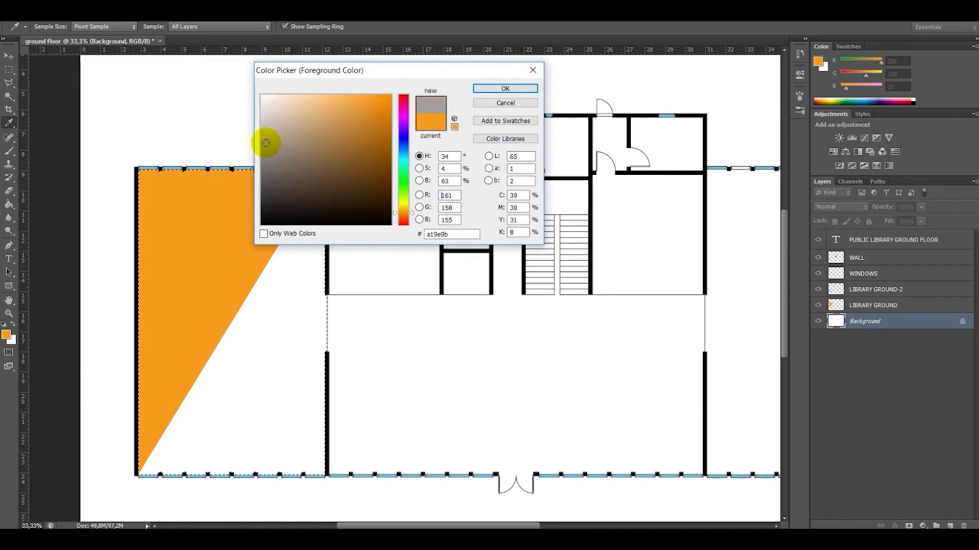
{"action": "left_click", "coordinate": [503, 90]}
{"action": "key", "text": "g"}
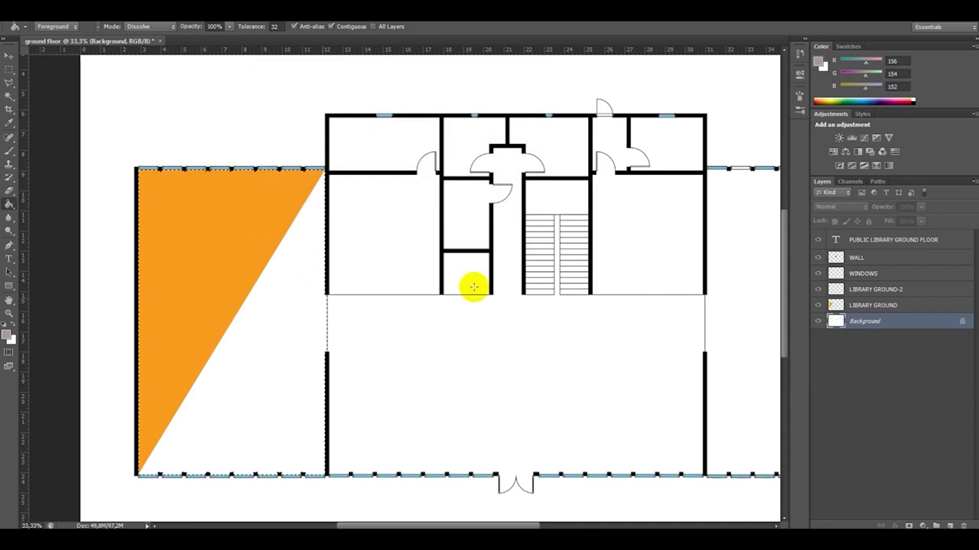
Fill the selected left wing floor with the gray on LIBRARY GROUND-2, and reorder the layers so LIBRARY GROUND lies above it
{"action": "left_click", "coordinate": [869, 289]}
{"action": "left_click", "coordinate": [304, 316]}
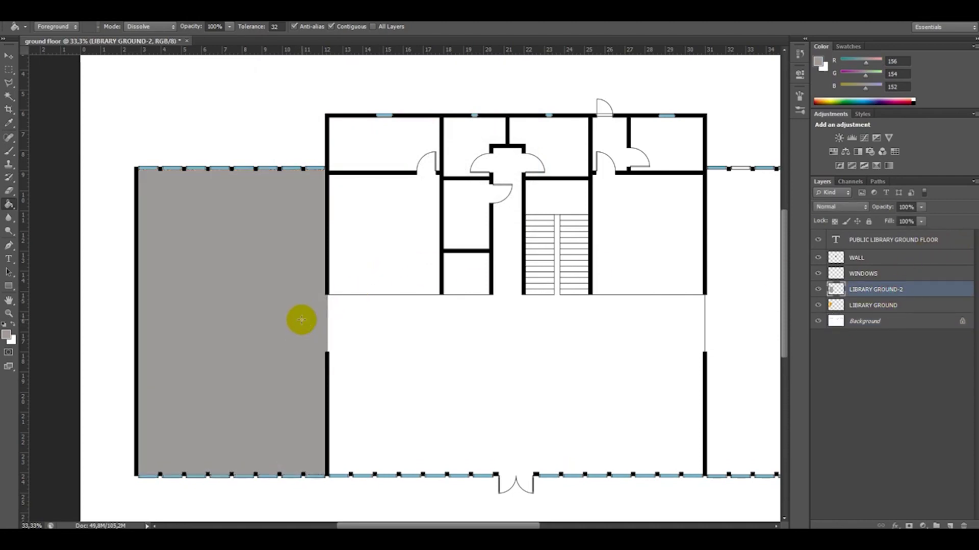
{"action": "left_click_drag", "start_coordinate": [860, 309], "coordinate": [859, 284]}
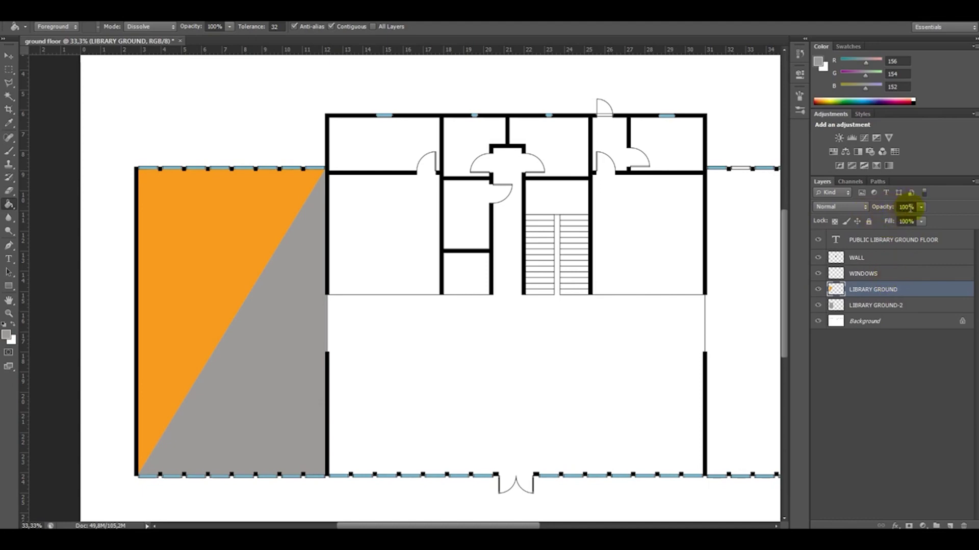
Set the opacity of the LIBRARY GROUND and LIBRARY GROUND-2 layers to 60% each, and deselect the layers
{"action": "type", "text": "60"}
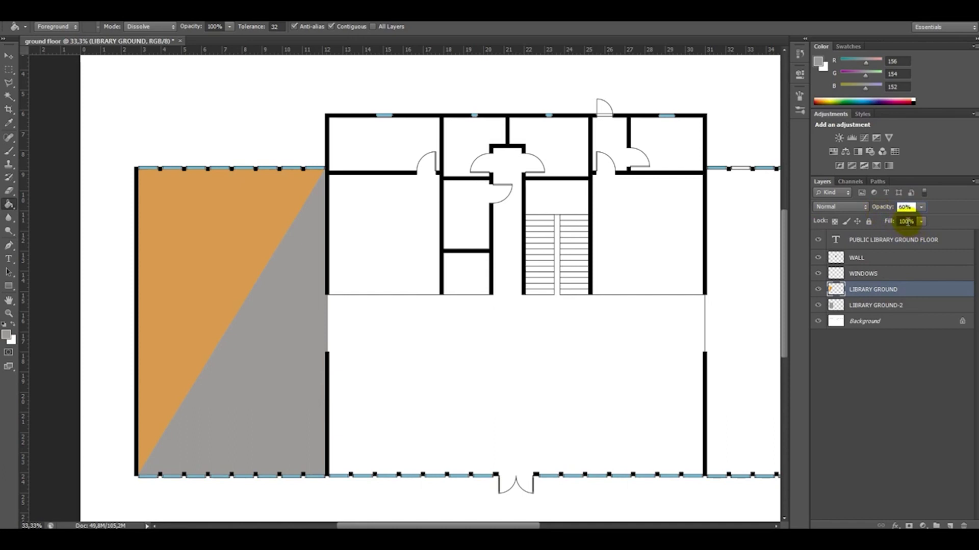
{"action": "left_click", "coordinate": [904, 359]}
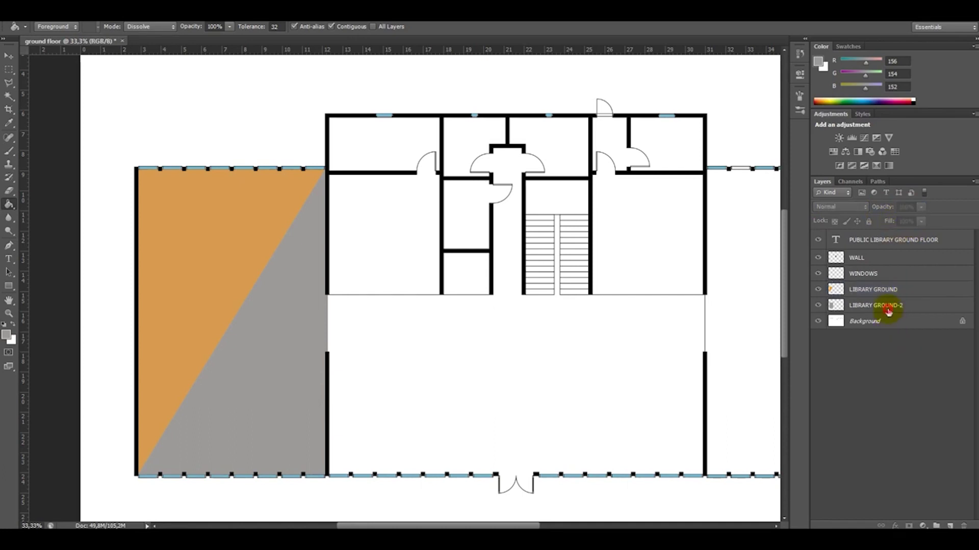
{"action": "left_click", "coordinate": [888, 311]}
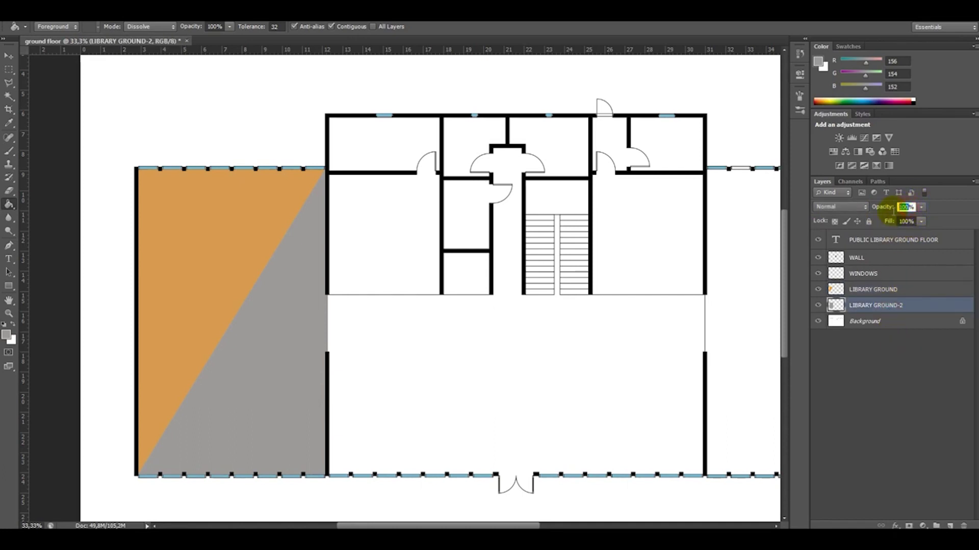
{"action": "mouse_move", "coordinate": [890, 213]}
{"action": "left_mouse_down"}
{"action": "mouse_move", "coordinate": [881, 213]}
{"action": "mouse_move", "coordinate": [895, 210]}
{"action": "left_mouse_up"}
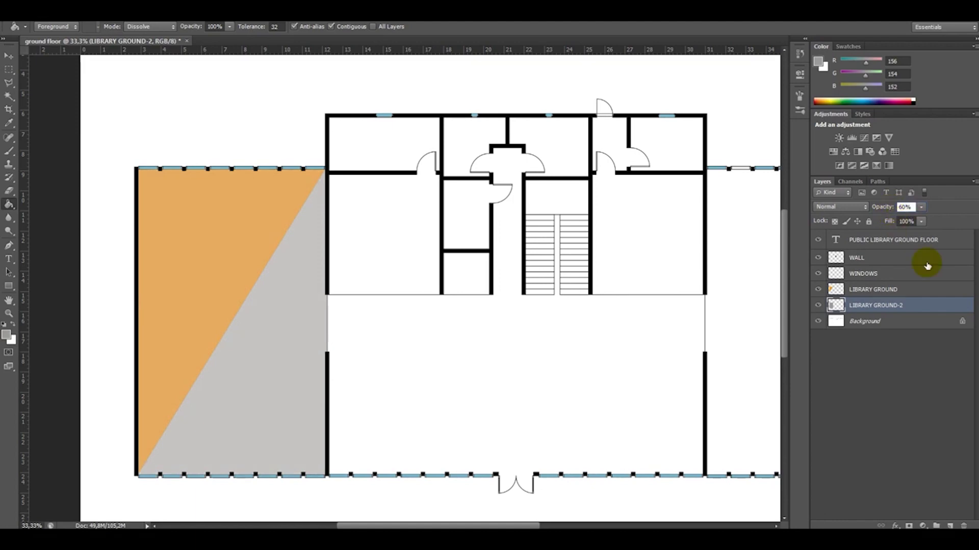
{"action": "left_click", "coordinate": [925, 417]}
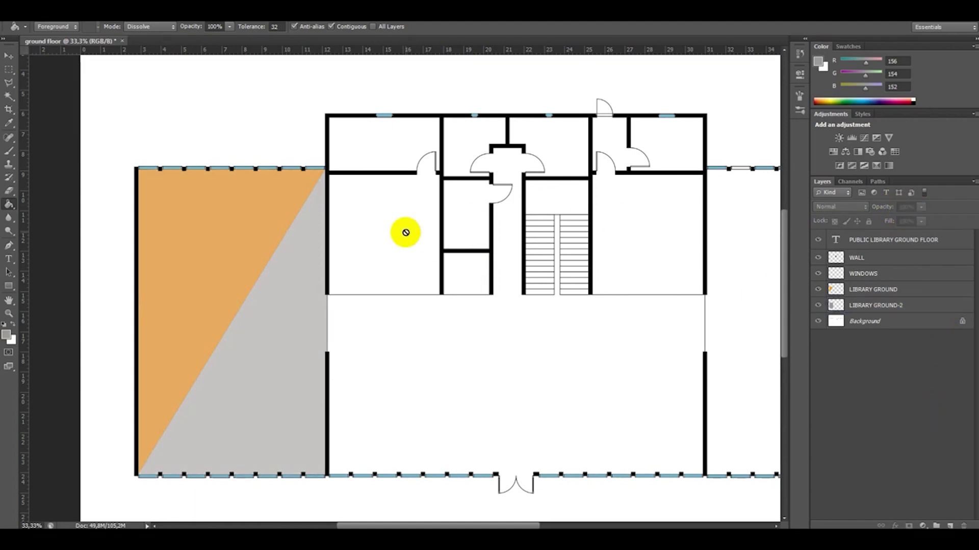
{"action": "left_click", "coordinate": [860, 370]}
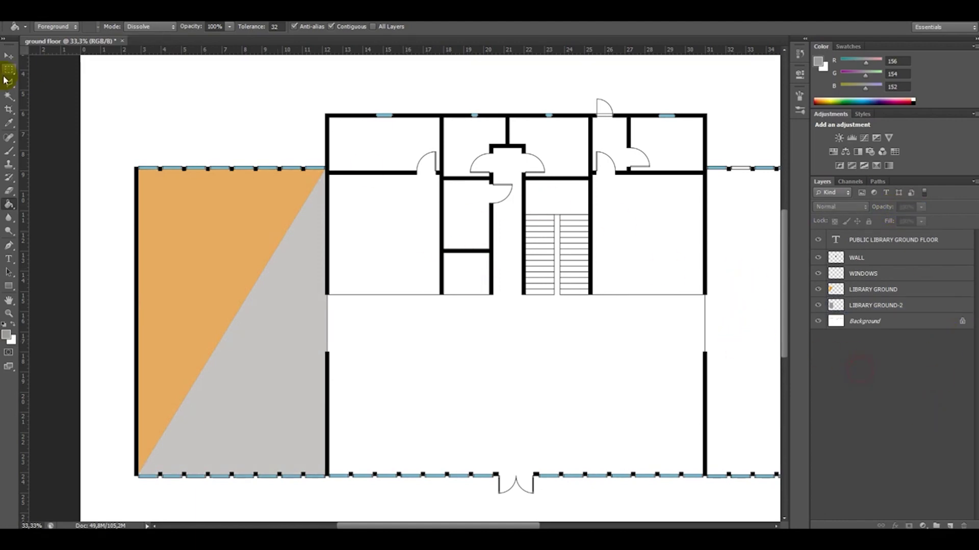
Select the left wing's gray and orange floor pieces together with the Move tool
{"action": "left_click", "coordinate": [10, 56]}
{"action": "key", "text": "ctrl+minus"}
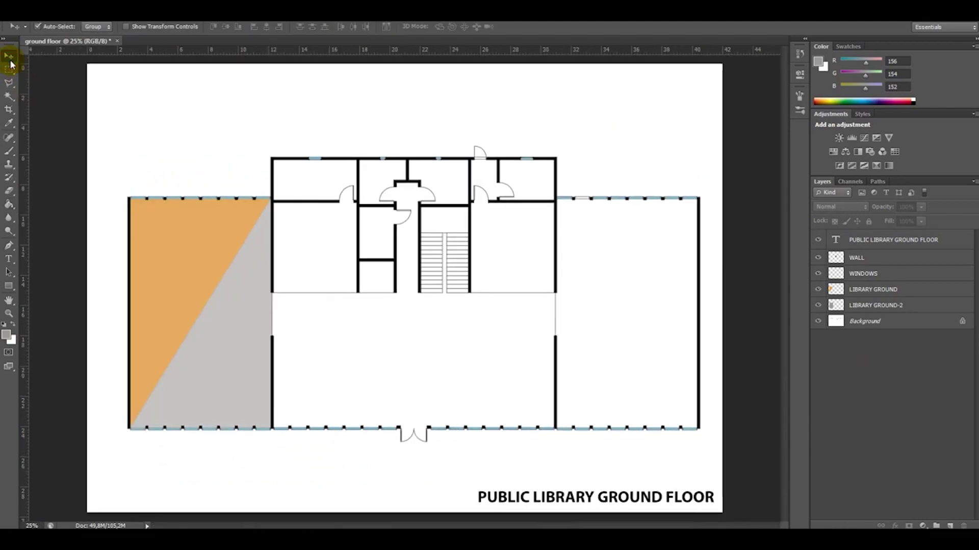
{"action": "left_click", "coordinate": [240, 319]}
{"action": "left_click", "coordinate": [193, 265], "text": "shift"}
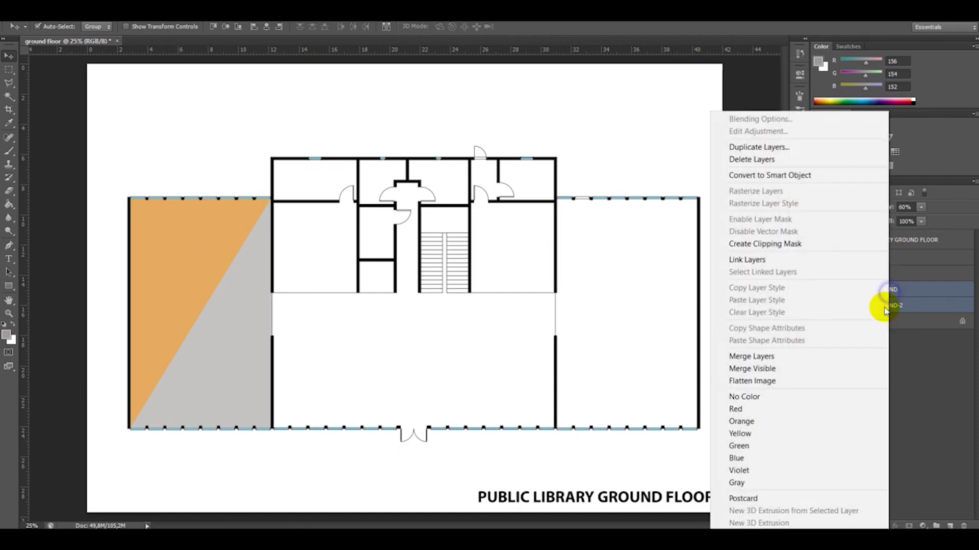
{"action": "right_click", "coordinate": [889, 292]}
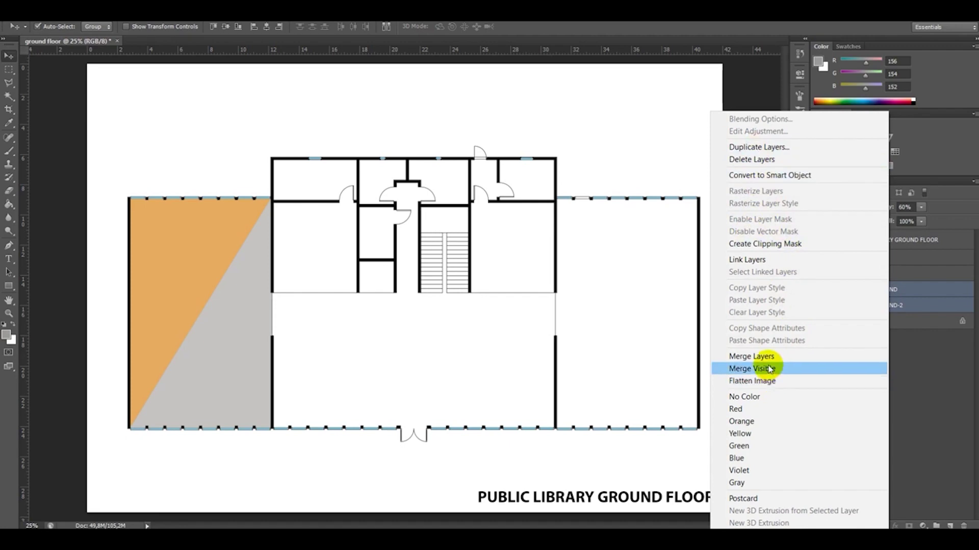
{"action": "left_click", "coordinate": [602, 316]}
{"action": "left_click_drag", "start_coordinate": [209, 273], "coordinate": [535, 269]}
{"action": "key", "text": "ctrl+z"}
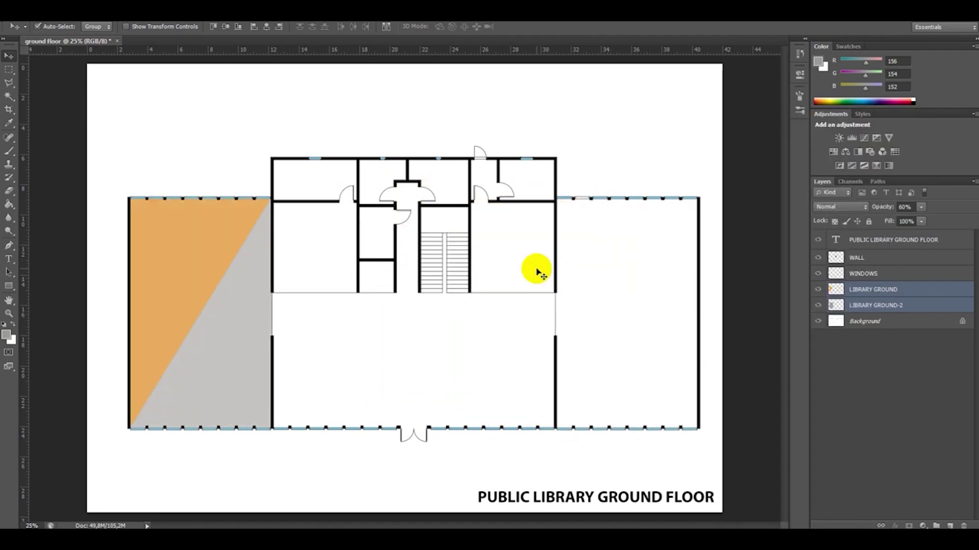
Duplicate both floor pieces onto the right wing, nudge the copies left to meet its inner wall, and deselect them
{"action": "left_click_drag", "start_coordinate": [188, 245], "coordinate": [618, 251]}
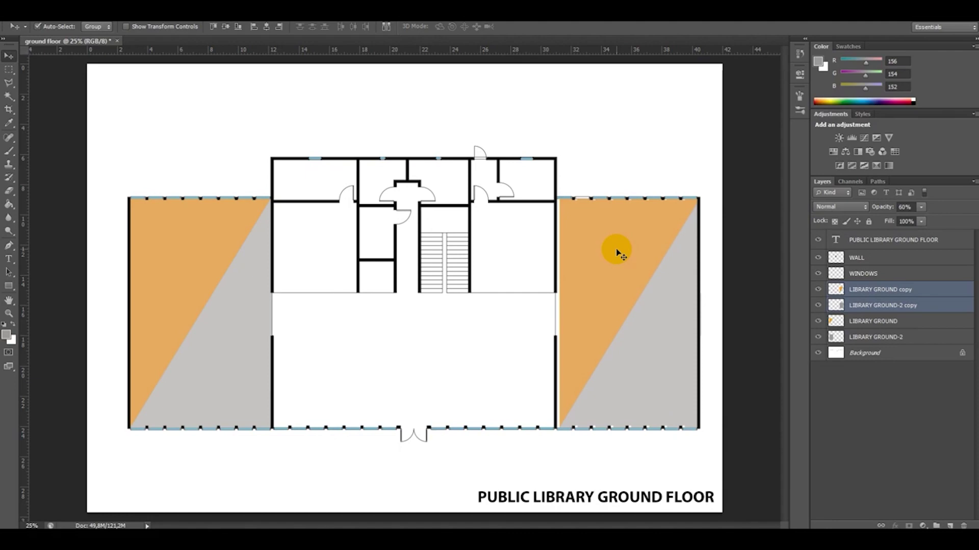
{"action": "key", "text": "shift+Left"}
{"action": "key", "text": "shift+Left"}
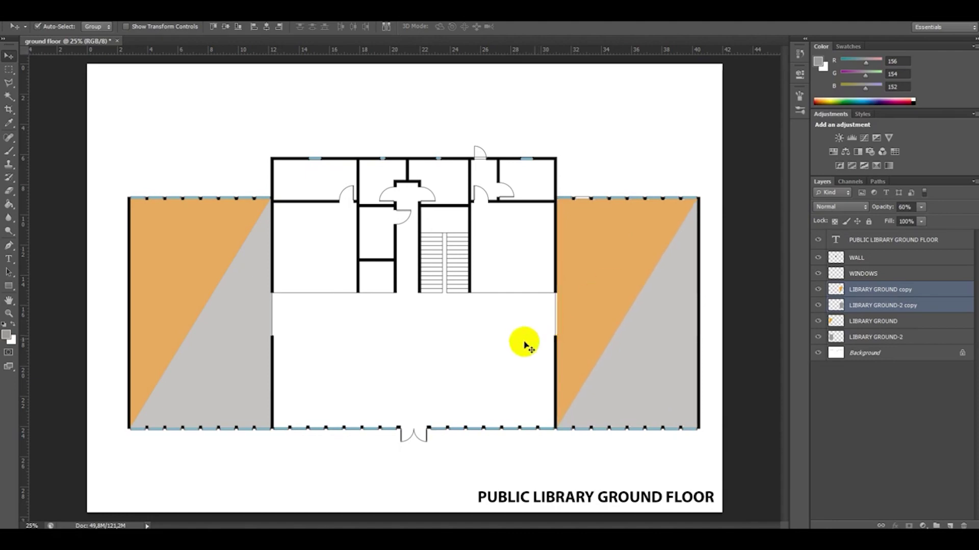
{"action": "left_click", "coordinate": [500, 344]}
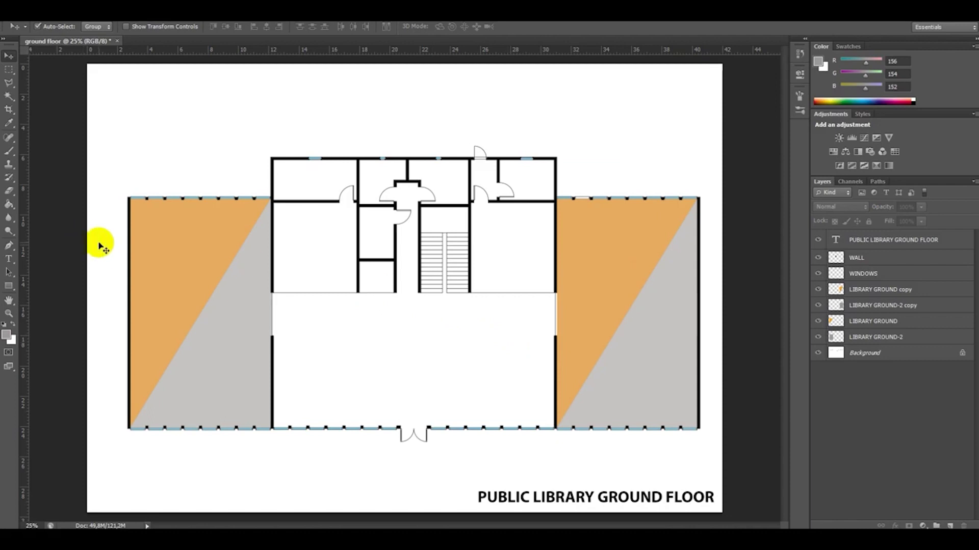
Activate the Background layer and choose the hard round preset for the Brush tool
{"action": "left_click", "coordinate": [8, 97]}
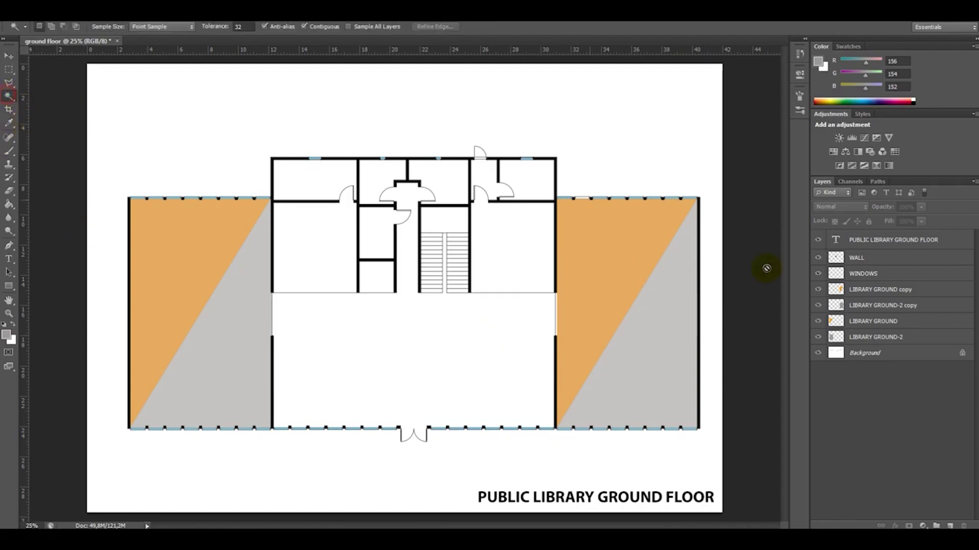
{"action": "left_click", "coordinate": [869, 354]}
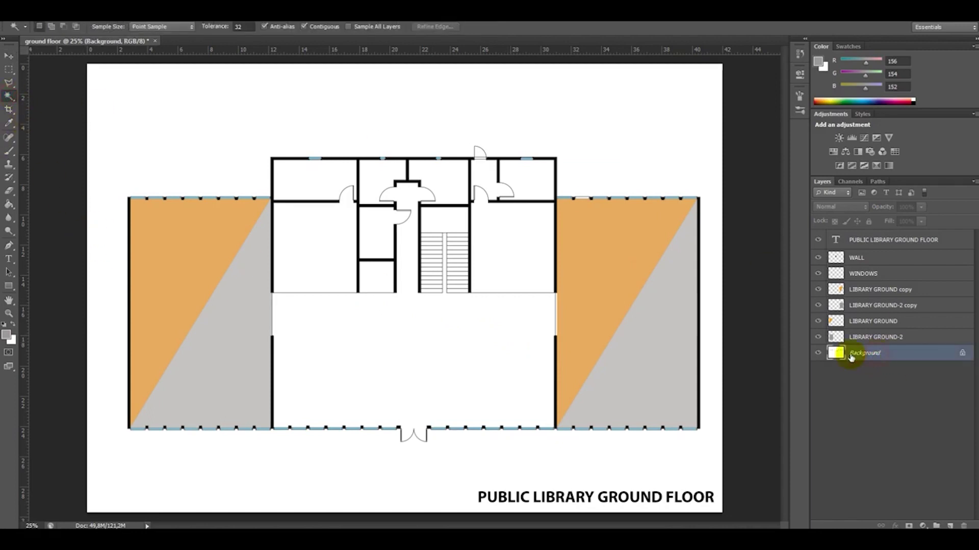
{"action": "left_click", "coordinate": [10, 152]}
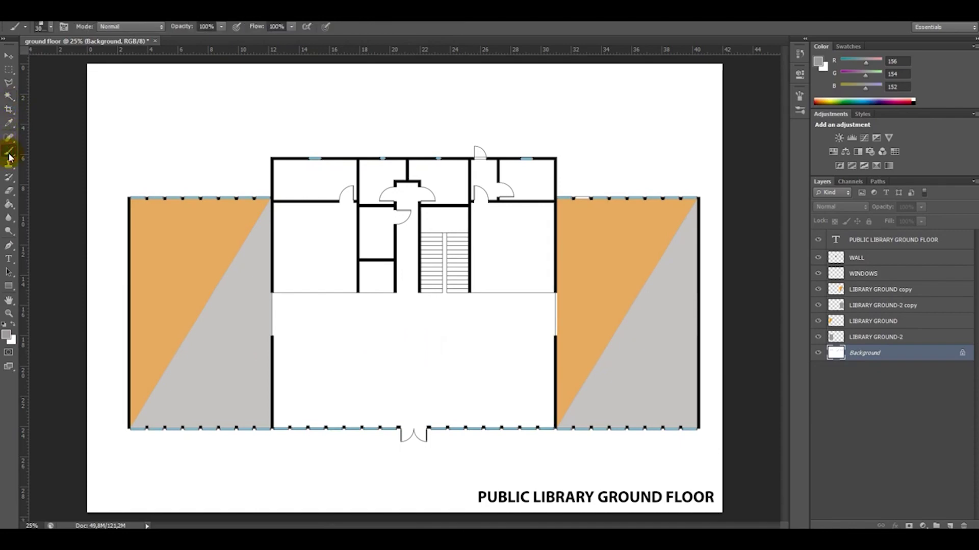
{"action": "key", "text": "ctrl+plus"}
{"action": "key", "text": "ctrl+plus"}
{"action": "scroll", "coordinate": [209, 165], "scroll_direction": "down", "scroll_amount": 10}
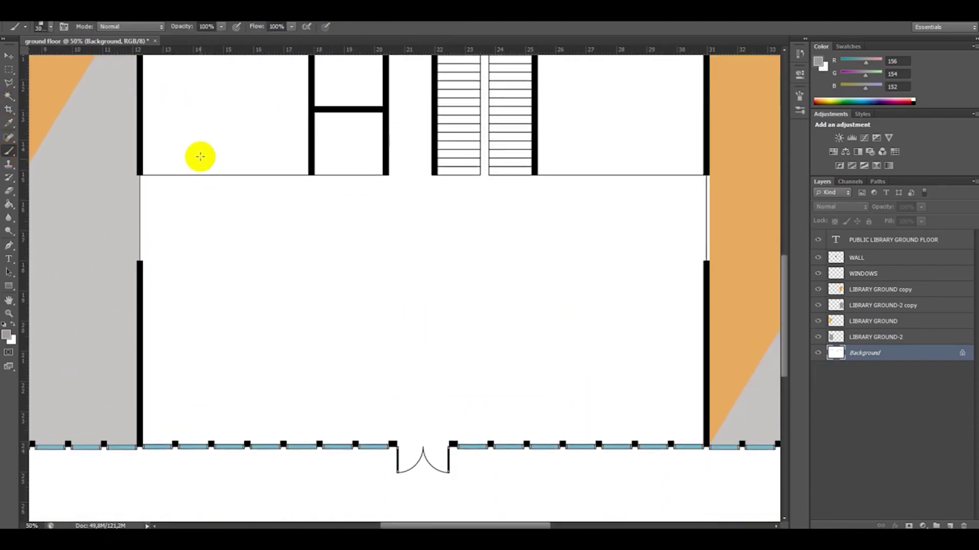
{"action": "left_click", "coordinate": [799, 116]}
{"action": "scroll", "coordinate": [666, 158], "scroll_direction": "down", "scroll_amount": 5}
{"action": "scroll", "coordinate": [666, 174], "scroll_direction": "up", "scroll_amount": 5}
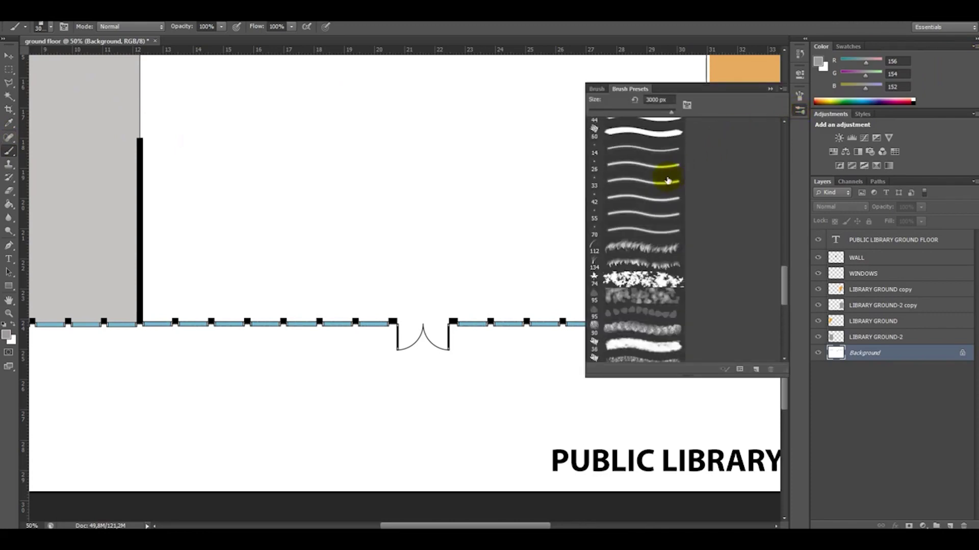
{"action": "scroll", "coordinate": [673, 200], "scroll_direction": "up", "scroll_amount": 10}
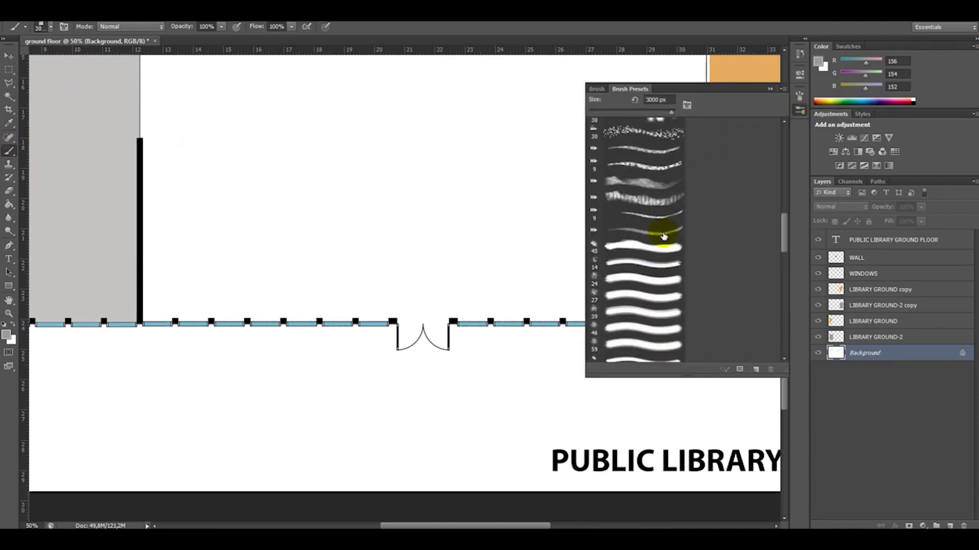
{"action": "scroll", "coordinate": [661, 240], "scroll_direction": "up", "scroll_amount": 5}
{"action": "left_click_drag", "start_coordinate": [785, 197], "coordinate": [793, 143]}
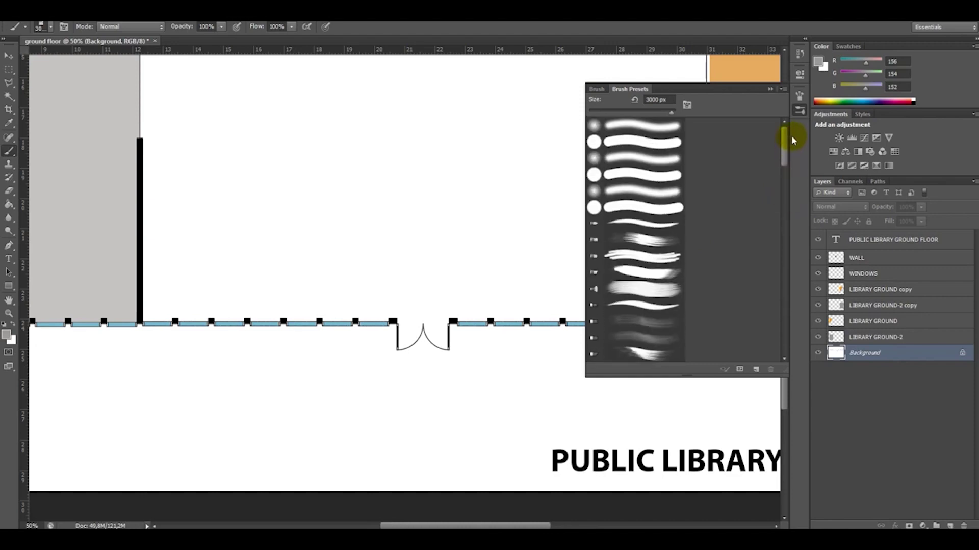
{"action": "left_click", "coordinate": [615, 141]}
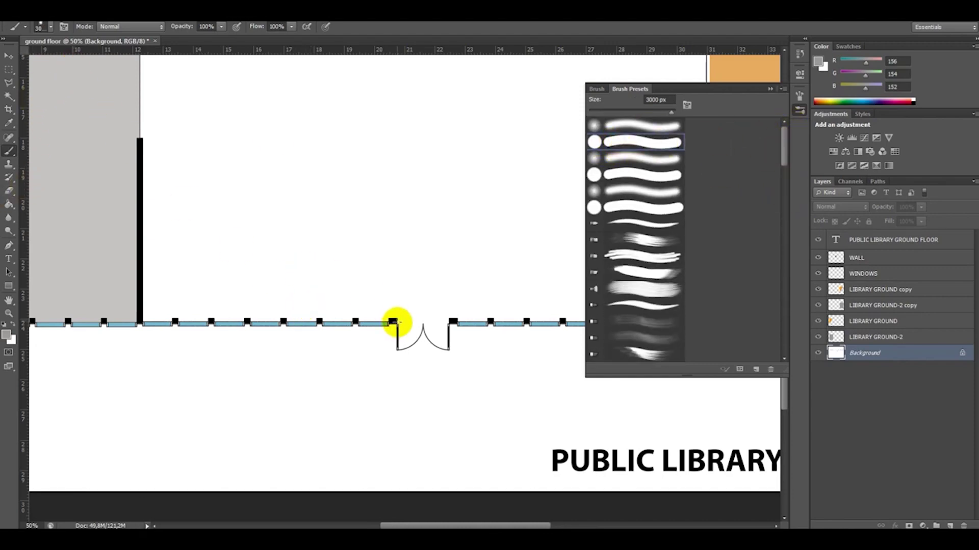
Set the brush size to 5 px and the foreground color to black for painting at the front entrance door
{"action": "key", "text": "ctrl+plus"}
{"action": "key", "text": "ctrl+plus"}
{"action": "key", "text": "ctrl+plus"}
{"action": "key", "text": "ctrl+plus"}
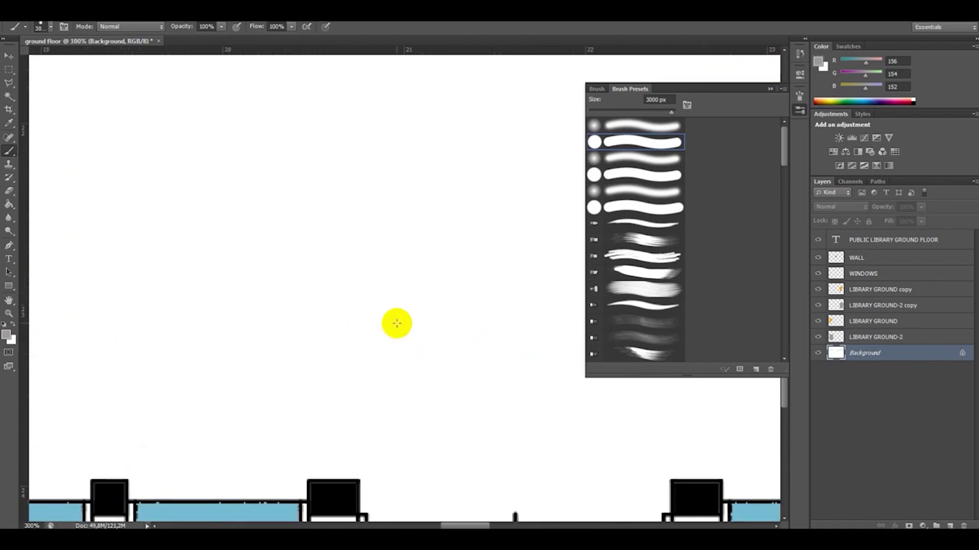
{"action": "scroll", "coordinate": [363, 319], "scroll_direction": "down", "scroll_amount": 3}
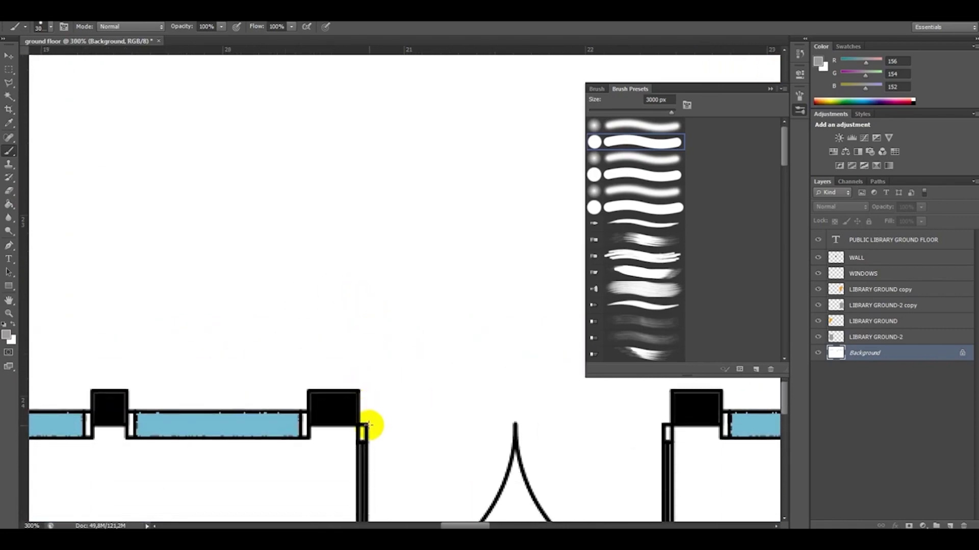
{"action": "left_click", "coordinate": [368, 424]}
{"action": "key", "text": "ctrl+z"}
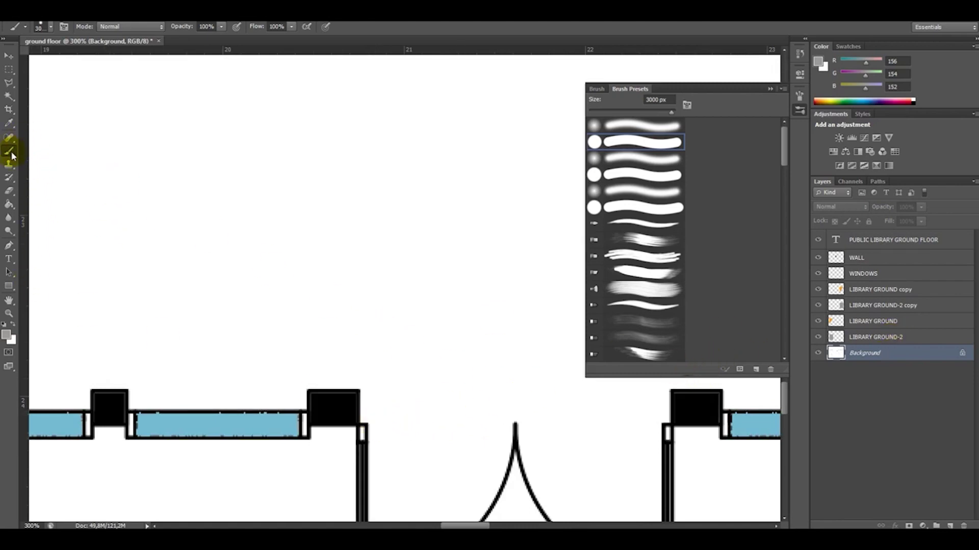
{"action": "left_click_drag", "start_coordinate": [668, 116], "coordinate": [621, 111]}
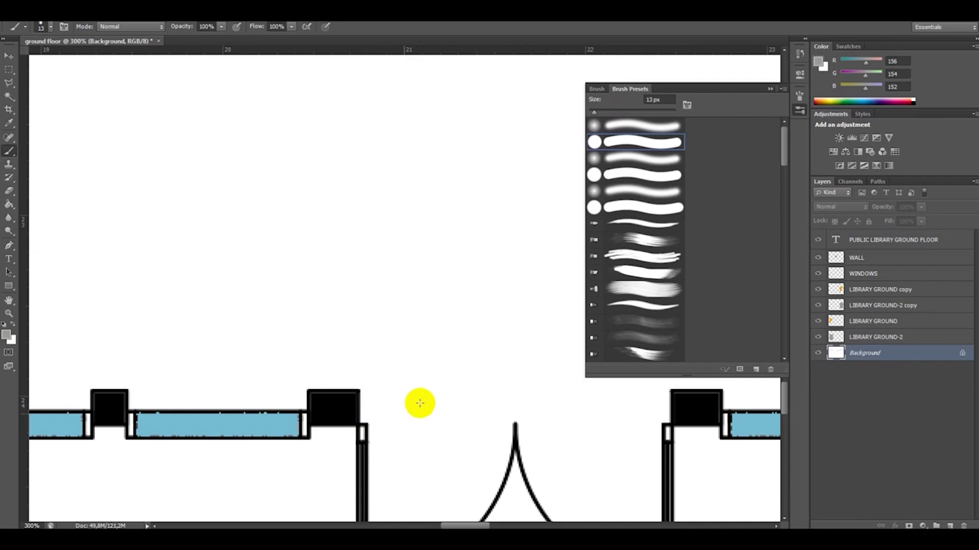
{"action": "left_click", "coordinate": [652, 101]}
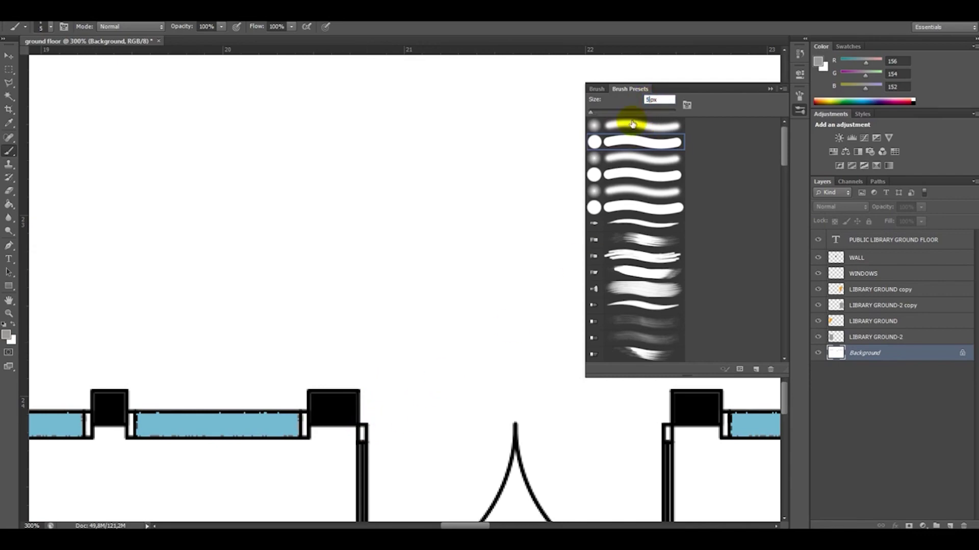
{"action": "left_click", "coordinate": [7, 337]}
{"action": "left_click", "coordinate": [262, 224]}
{"action": "left_click", "coordinate": [504, 90]}
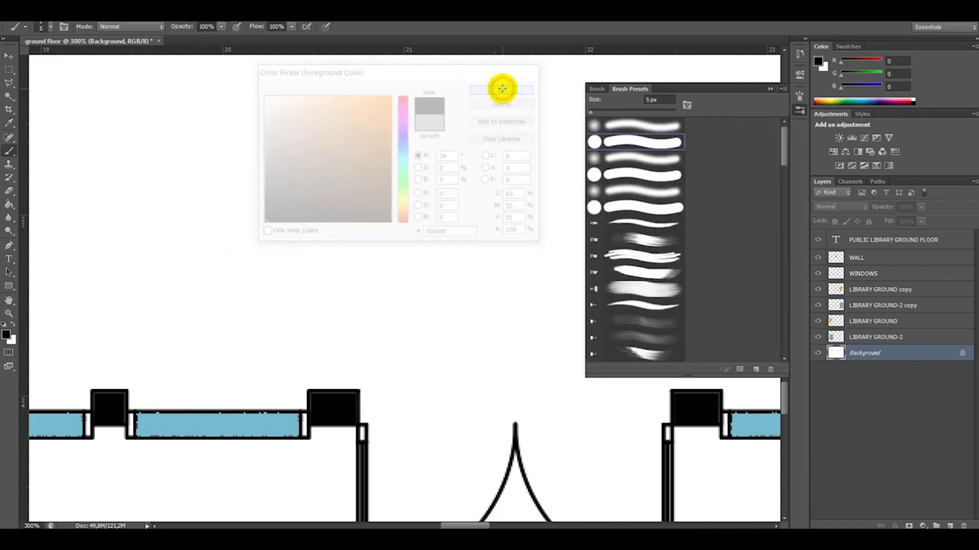
Paint a straight black line across the front entrance opening, from one door jamb to the other
{"action": "left_click", "coordinate": [367, 426]}
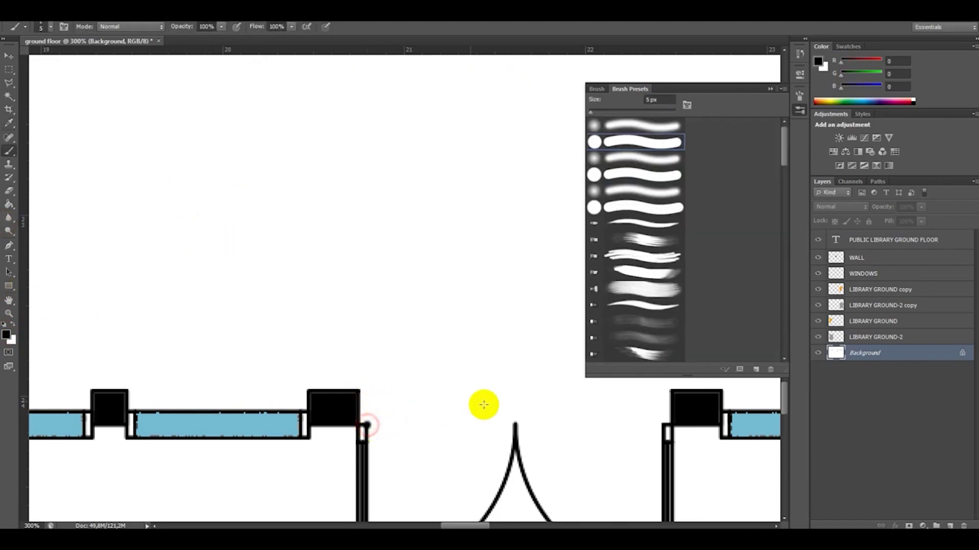
{"action": "left_click", "coordinate": [663, 425], "text": "shift"}
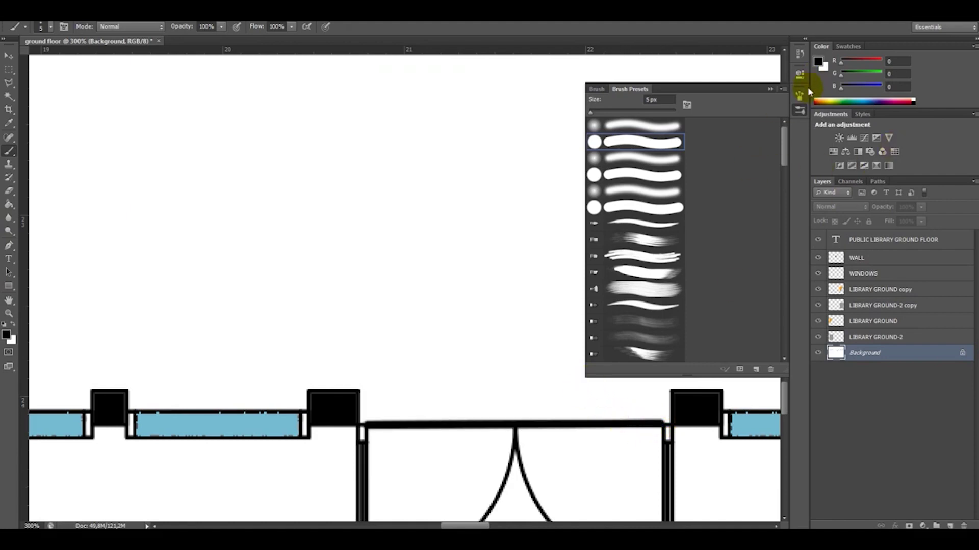
{"action": "left_click", "coordinate": [772, 93]}
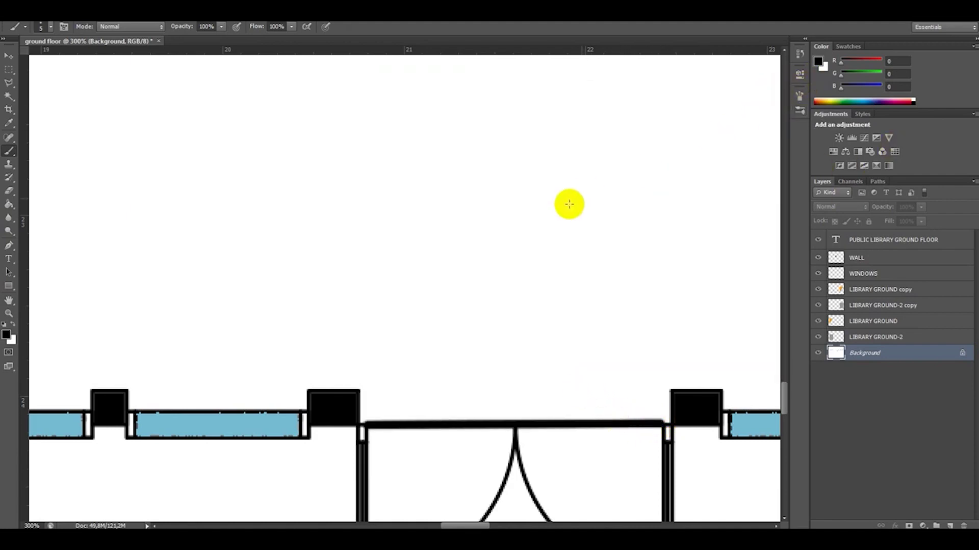
Move the WALL layer below all floor layers, directly above Background
{"action": "key", "text": "ctrl+minus"}
{"action": "key", "text": "ctrl+minus"}
{"action": "key", "text": "ctrl+minus"}
{"action": "key", "text": "ctrl+minus"}
{"action": "key", "text": "ctrl+minus"}
{"action": "key", "text": "ctrl+minus"}
{"action": "key", "text": "ctrl+minus"}
{"action": "key", "text": "ctrl+minus"}
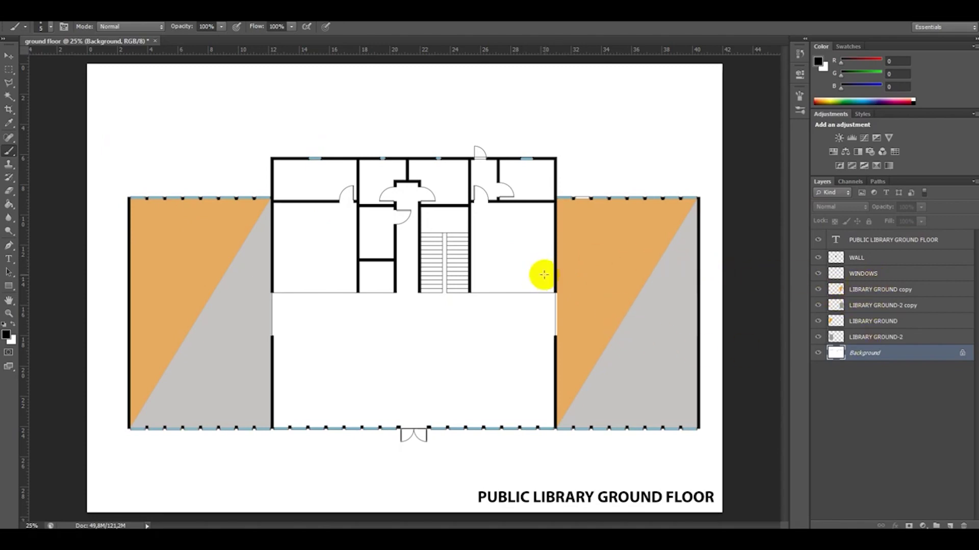
{"action": "left_click_drag", "start_coordinate": [870, 257], "coordinate": [889, 340]}
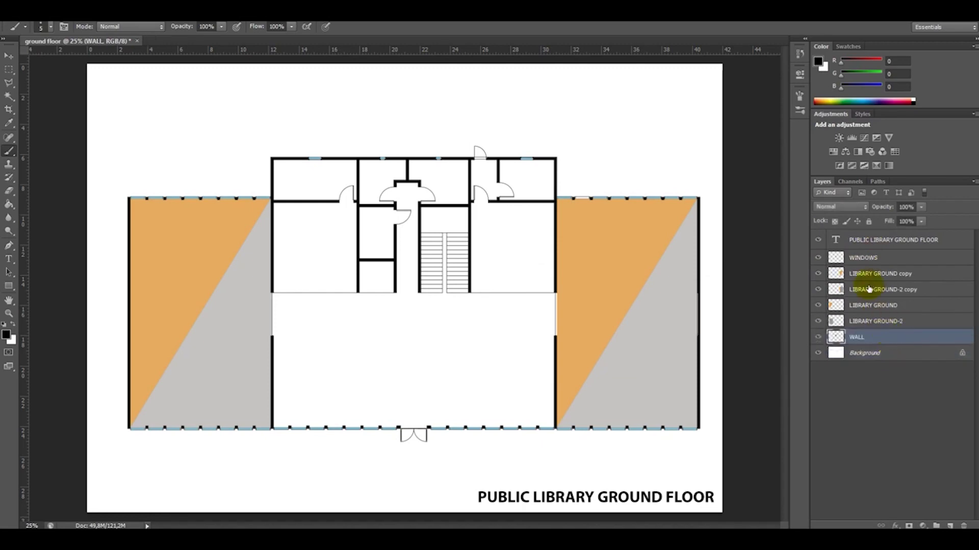
Select the floors of the back rooms, the large right room and the stair landing with the Magic Wand on Background
{"action": "left_click", "coordinate": [9, 96]}
{"action": "left_click", "coordinate": [324, 180]}
{"action": "key", "text": "ctrl+d"}
{"action": "left_click", "coordinate": [869, 357]}
{"action": "left_click", "coordinate": [311, 166]}
{"action": "left_click", "coordinate": [385, 168], "text": "shift"}
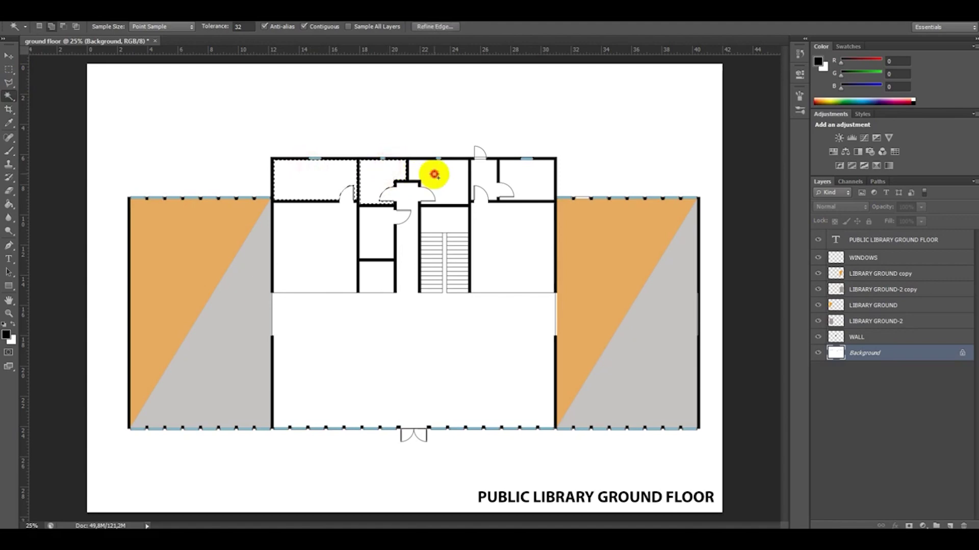
{"action": "left_click", "coordinate": [435, 173], "text": "shift"}
{"action": "left_click", "coordinate": [485, 175], "text": "shift"}
{"action": "left_click", "coordinate": [530, 179], "text": "shift"}
{"action": "left_click", "coordinate": [531, 229], "text": "shift"}
{"action": "left_click", "coordinate": [454, 227], "text": "shift"}
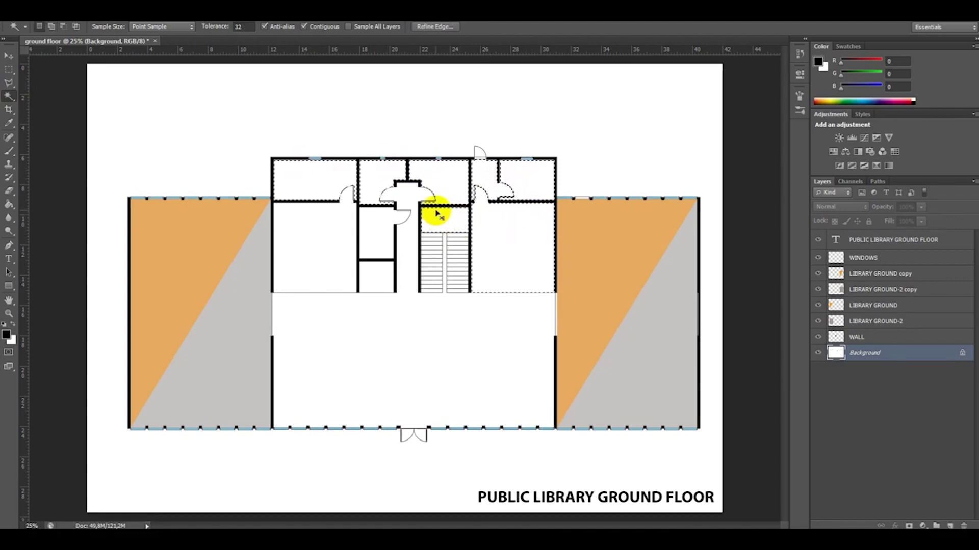
Add the stair treads, the main hall with its corridor, and the rooms left of the corridor to the floor selection
{"action": "key", "text": "ctrl+plus"}
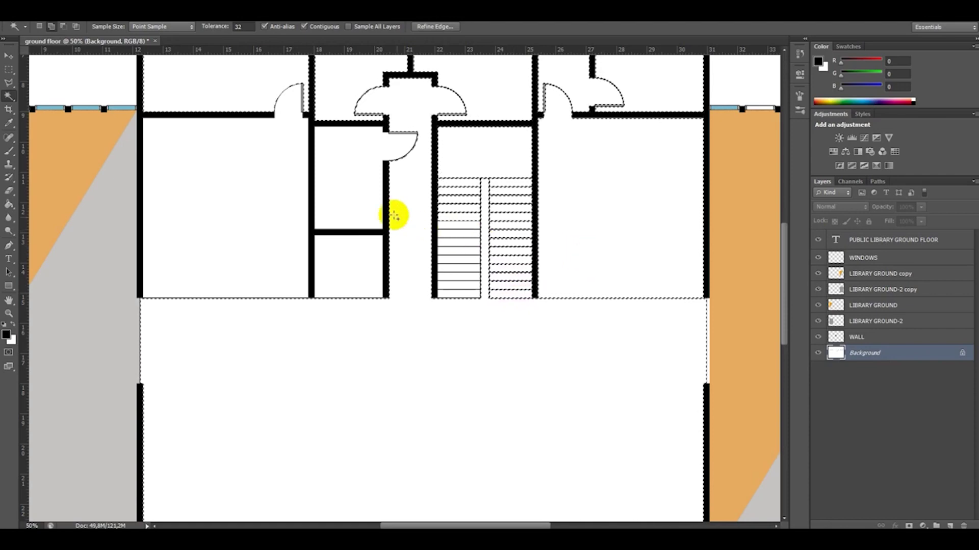
{"action": "left_click", "coordinate": [345, 188]}
{"action": "left_click", "coordinate": [350, 255]}
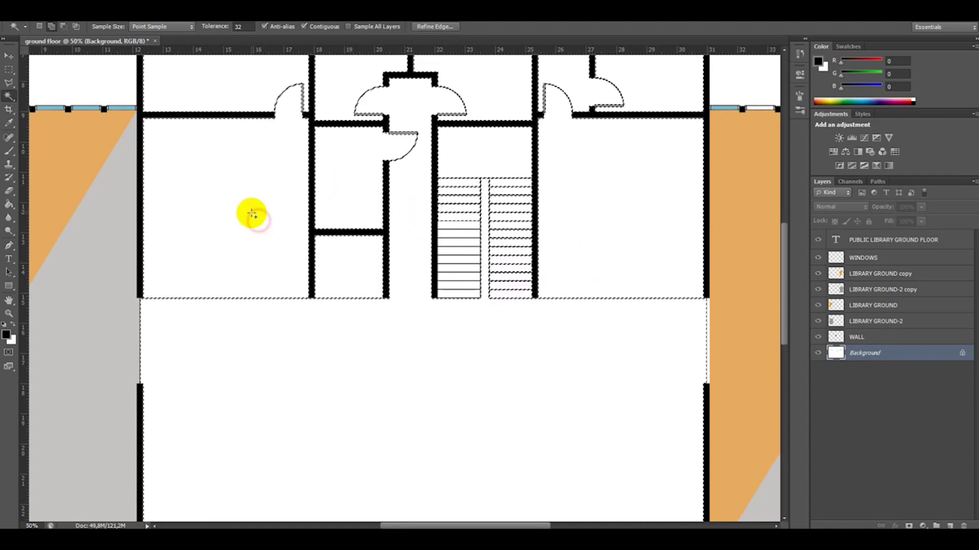
{"action": "scroll", "coordinate": [253, 214], "scroll_direction": "up", "scroll_amount": 2}
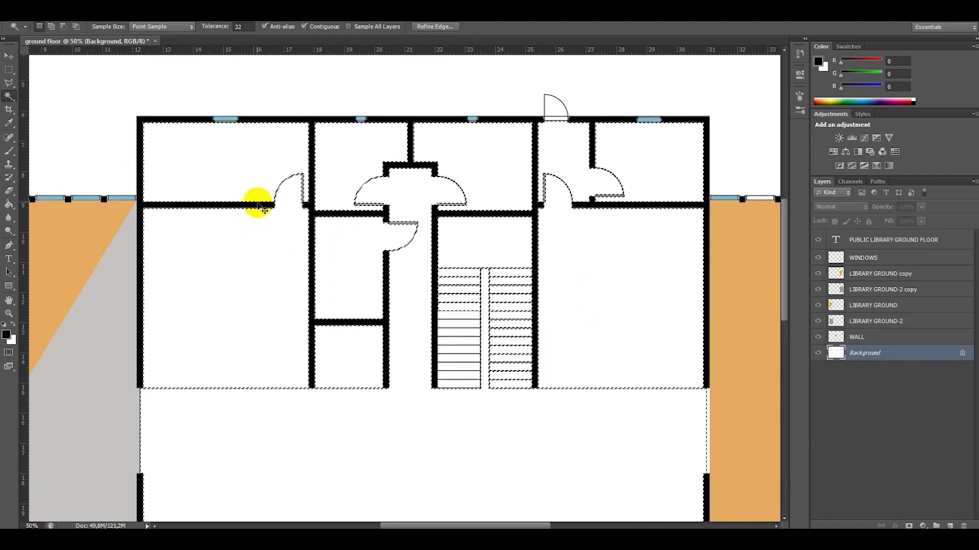
{"action": "key", "text": "ctrl+minus"}
{"action": "key", "text": "ctrl+minus"}
{"action": "key", "text": "ctrl+minus"}
{"action": "key", "text": "ctrl+plus"}
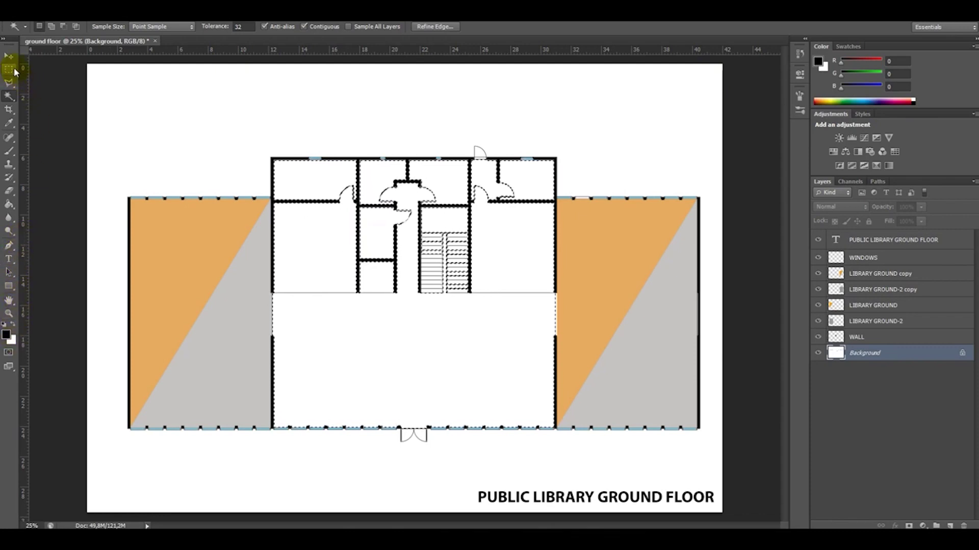
Sample the left wing's gray and fill the selected central floors with it on a new layer above Background
{"action": "left_click", "coordinate": [9, 124]}
{"action": "left_click", "coordinate": [240, 350]}
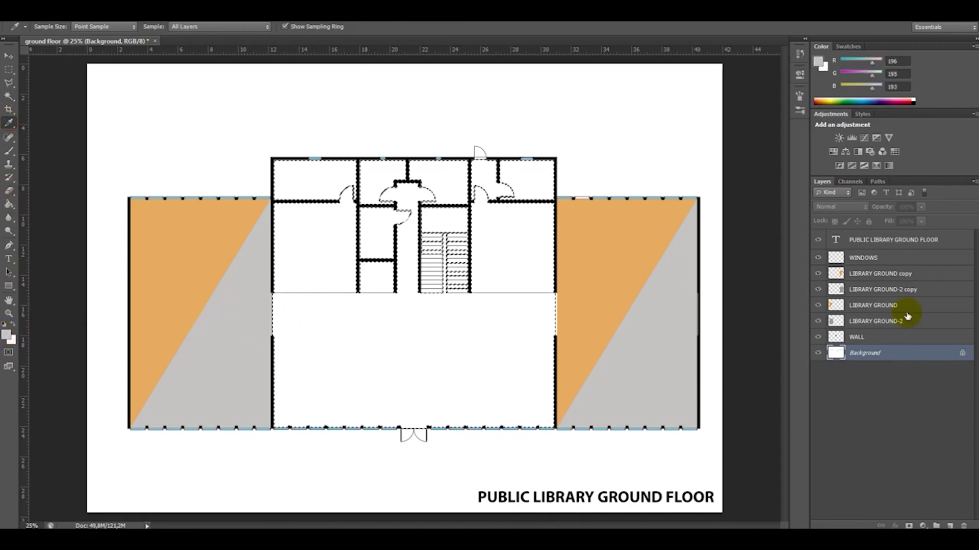
{"action": "left_click", "coordinate": [950, 526]}
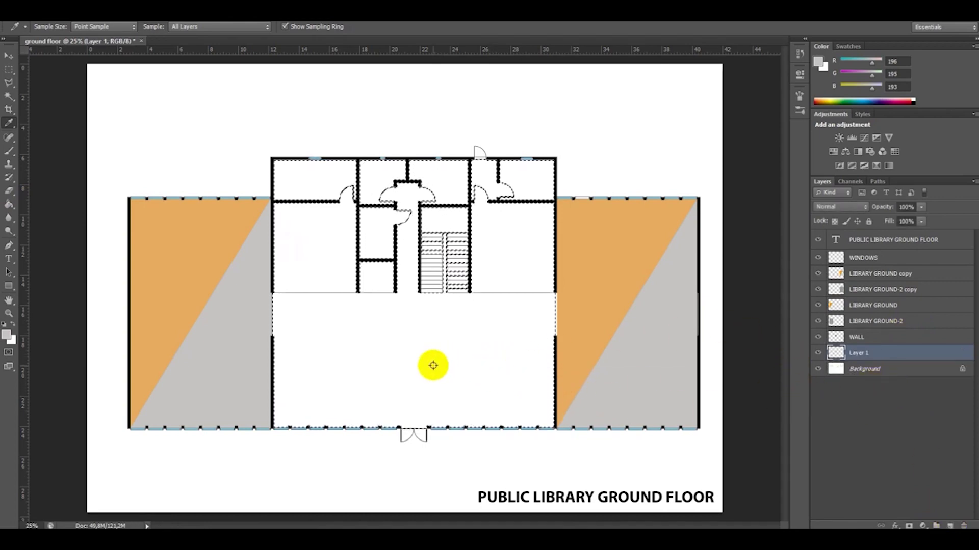
{"action": "left_click", "coordinate": [9, 206]}
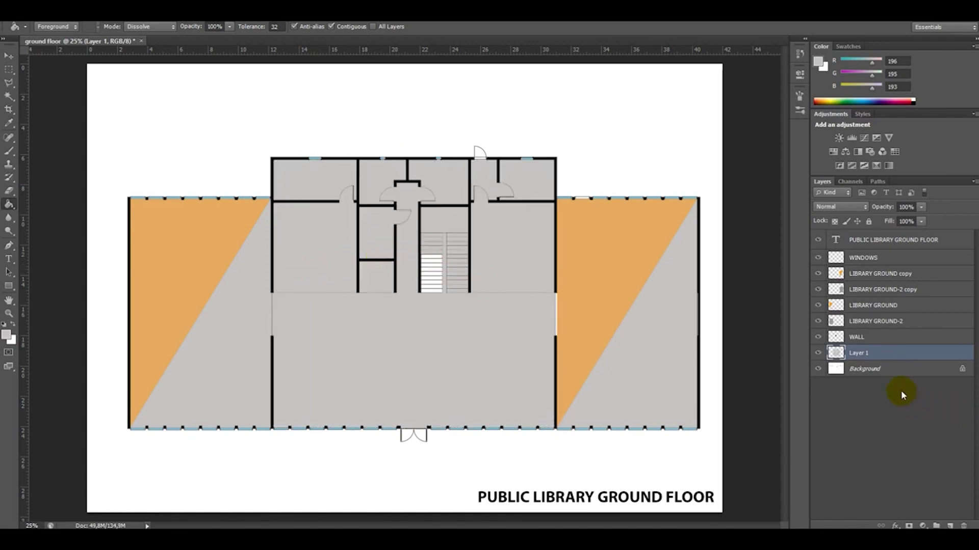
Select the unfilled white treads of the left stair flight with the Magic Wand on the Background layer
{"action": "left_click", "coordinate": [889, 369]}
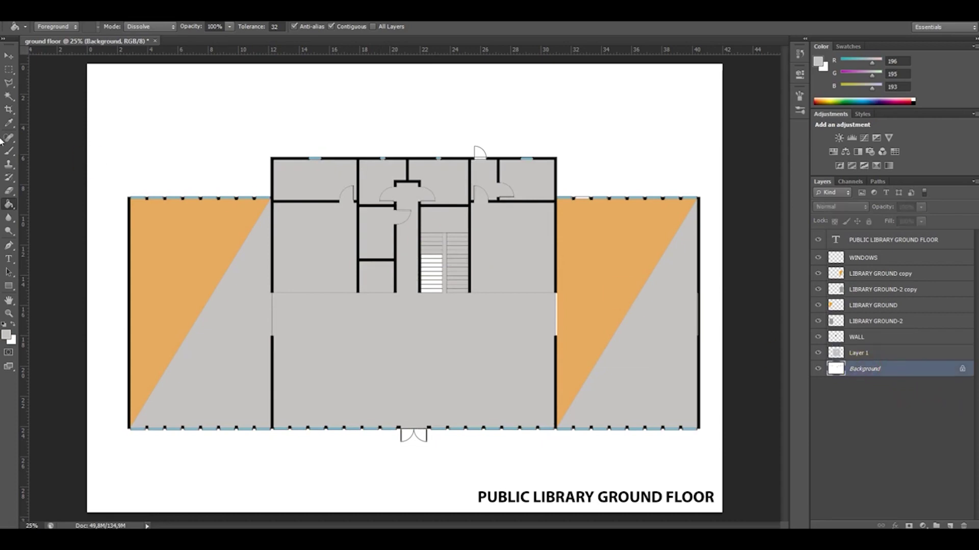
{"action": "left_click", "coordinate": [9, 96]}
{"action": "key", "text": "ctrl+plus"}
{"action": "key", "text": "ctrl+plus"}
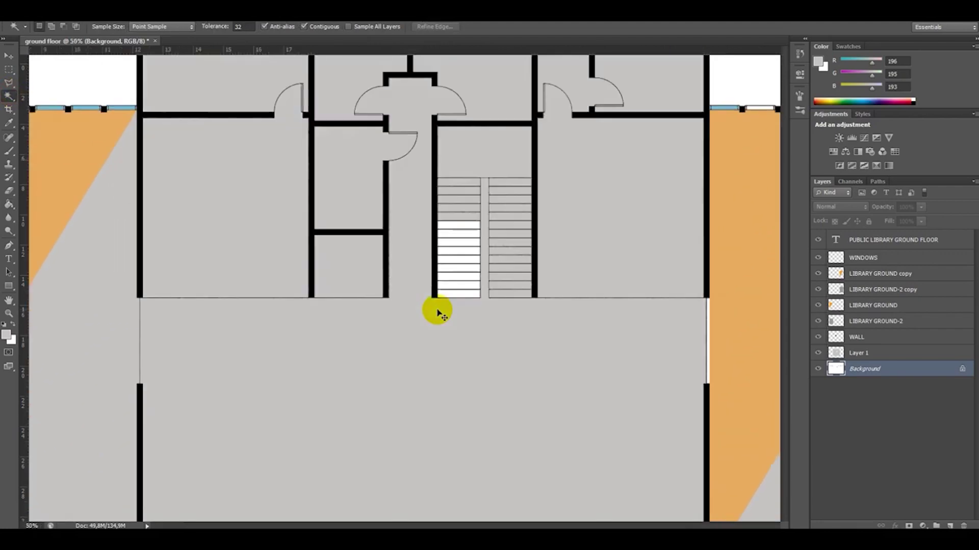
{"action": "left_click", "coordinate": [468, 226]}
{"action": "left_click", "coordinate": [469, 243], "text": "shift"}
{"action": "left_click", "coordinate": [469, 250], "text": "shift"}
{"action": "left_click", "coordinate": [465, 259], "text": "shift"}
{"action": "left_click", "coordinate": [468, 269], "text": "shift"}
{"action": "left_click", "coordinate": [468, 277], "text": "shift"}
{"action": "left_click", "coordinate": [470, 286], "text": "shift"}
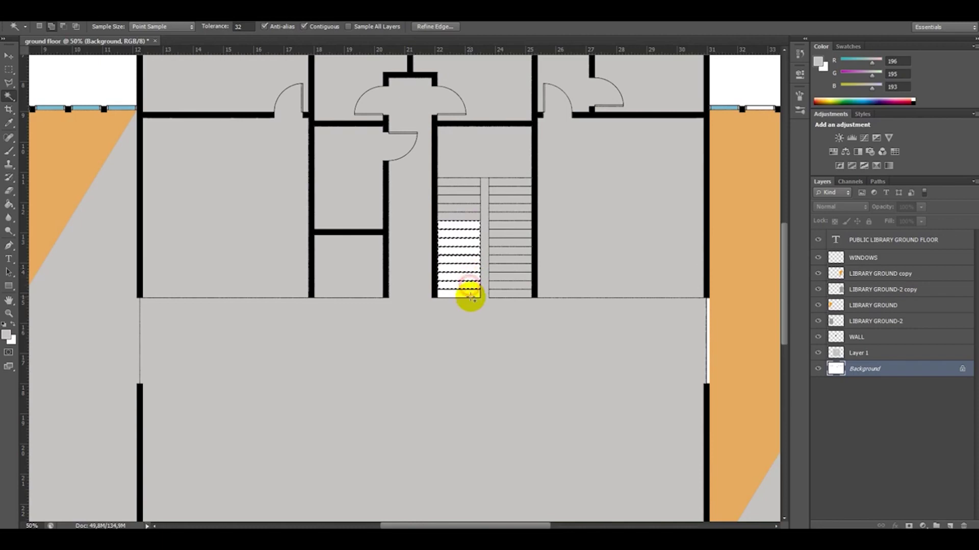
Fill the selected stair treads with the same gray on Layer 1, and deselect them
{"action": "scroll", "coordinate": [470, 295], "scroll_direction": "down", "scroll_amount": 2}
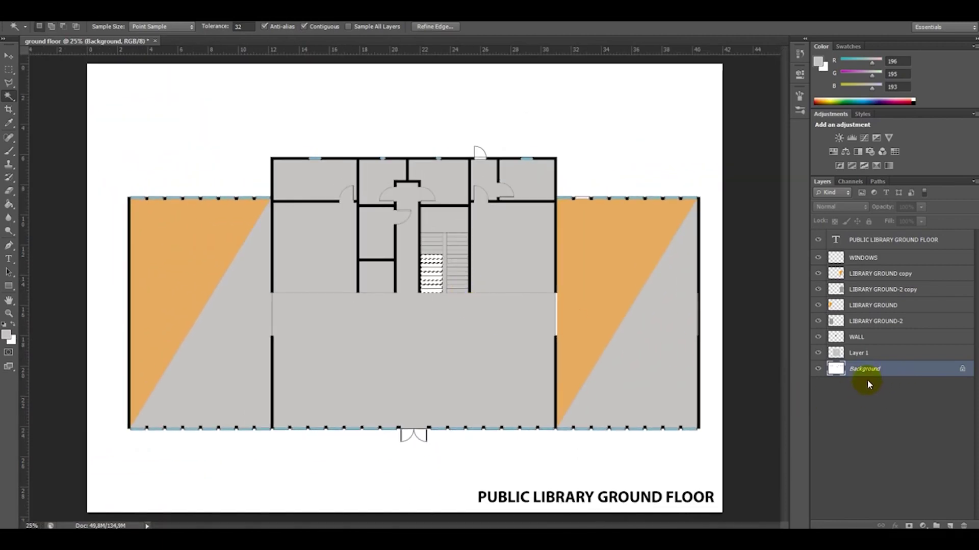
{"action": "left_click", "coordinate": [866, 352]}
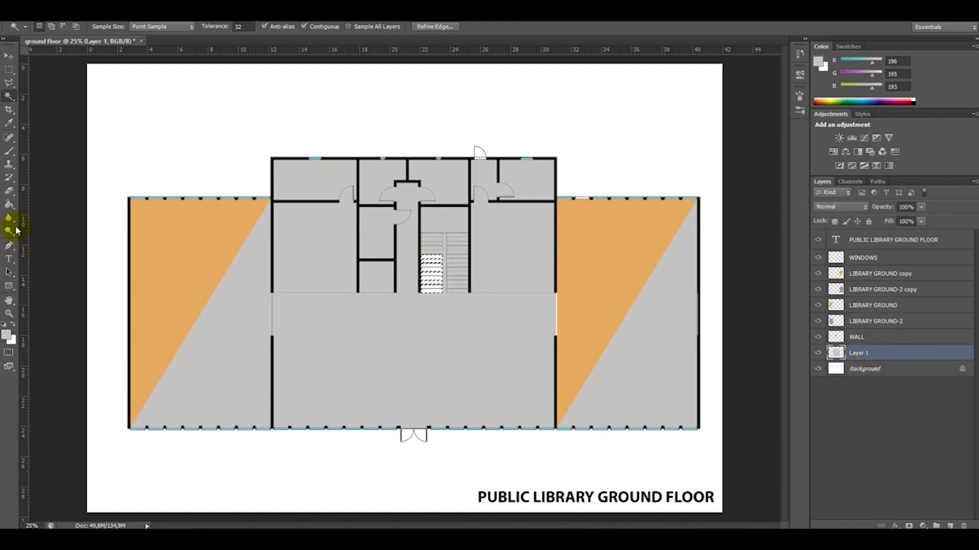
{"action": "left_click", "coordinate": [9, 204]}
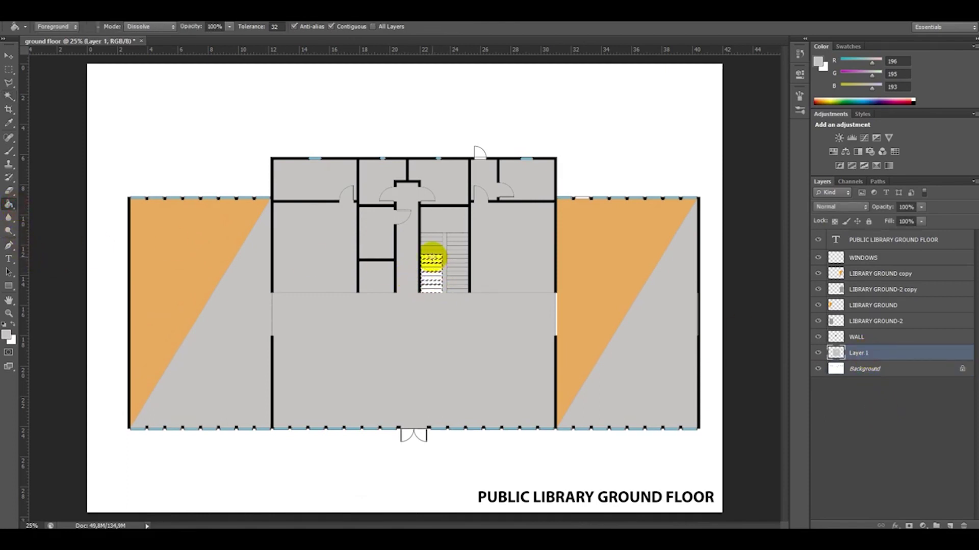
{"action": "left_click", "coordinate": [432, 257]}
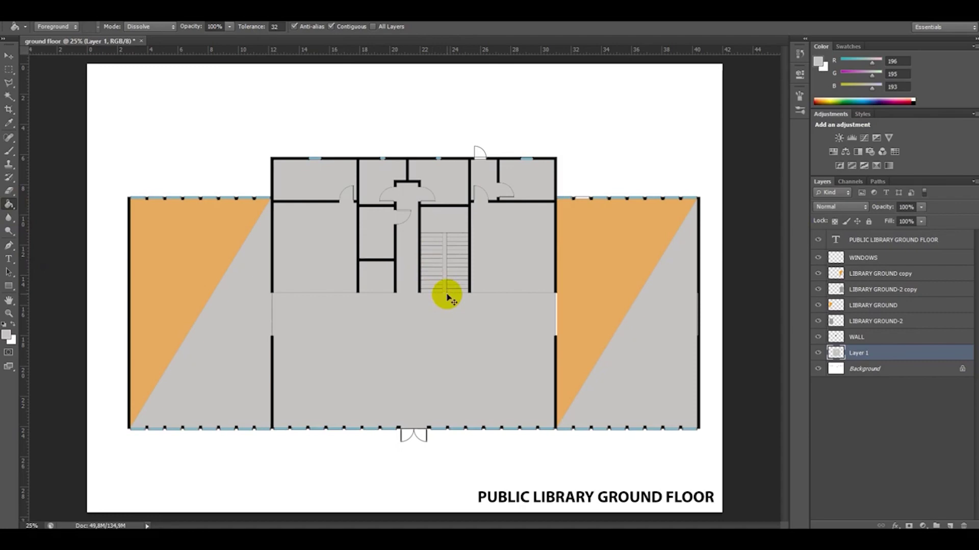
On a new layer above Layer 1, select a trapezoid with the Polygonal Lasso from the central block's upper corners to the inner room walls' lower ends
{"action": "key", "text": "ctrl+minus"}
{"action": "key", "text": "ctrl+plus"}
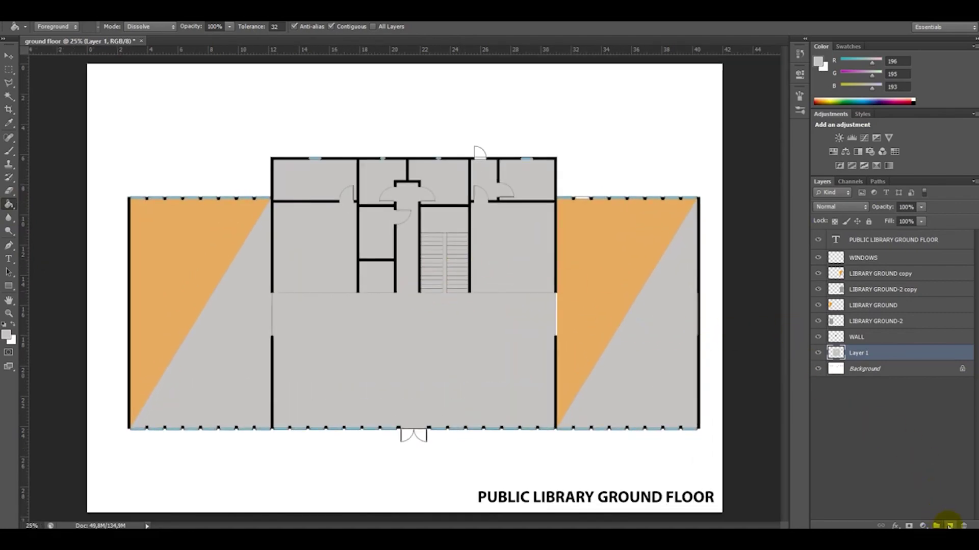
{"action": "left_click", "coordinate": [949, 525]}
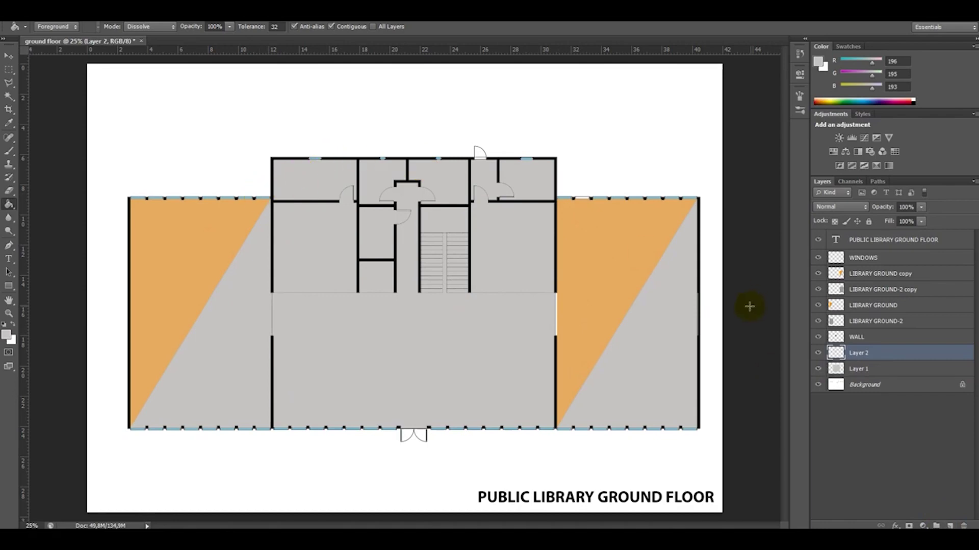
{"action": "left_click", "coordinate": [9, 82]}
{"action": "key", "text": "ctrl+plus"}
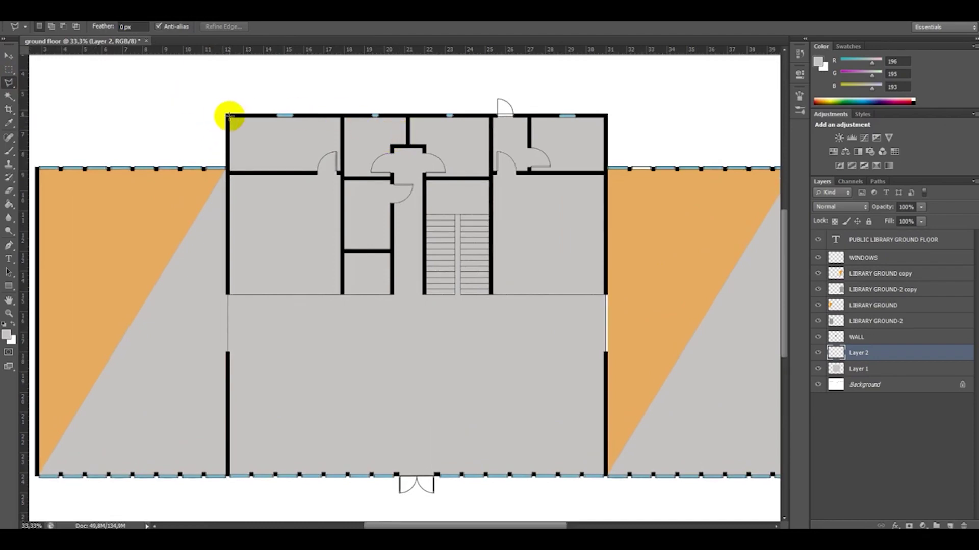
{"action": "key", "text": "ctrl+plus"}
{"action": "scroll", "coordinate": [148, 136], "scroll_direction": "up", "scroll_amount": 3}
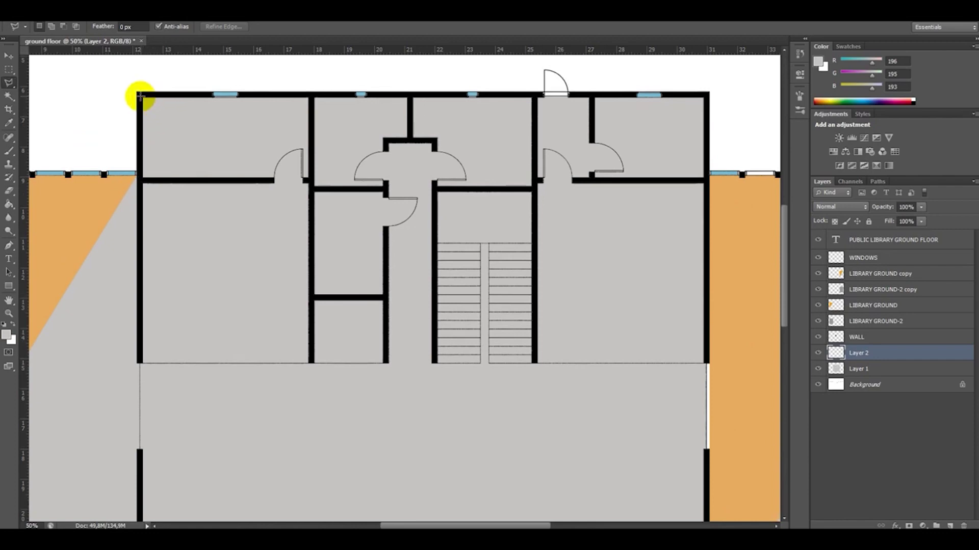
{"action": "left_click", "coordinate": [143, 96]}
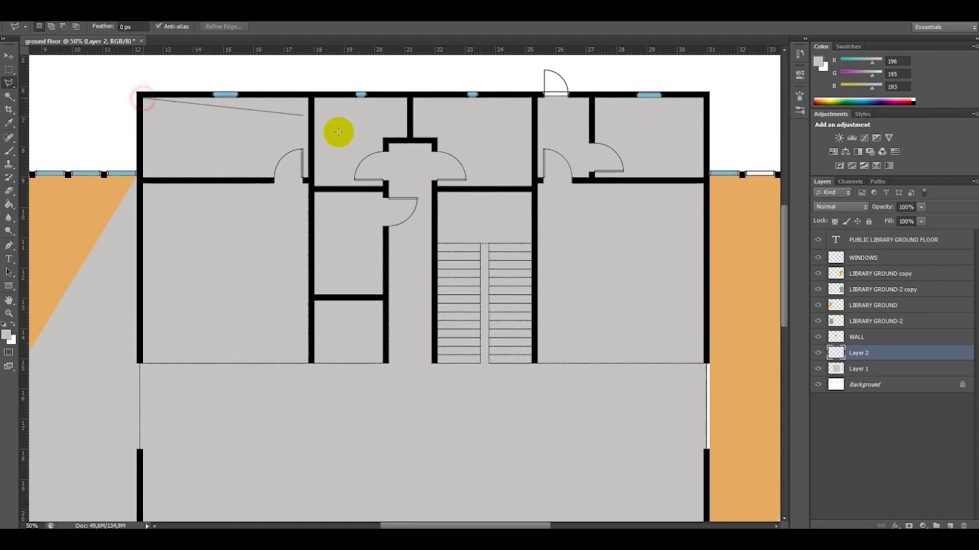
{"action": "left_click", "coordinate": [703, 96]}
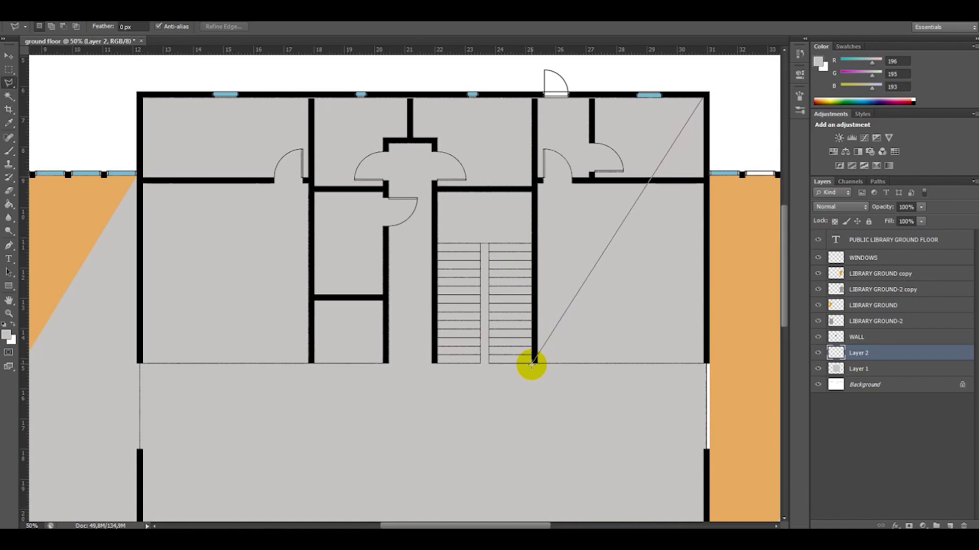
{"action": "left_click", "coordinate": [531, 365]}
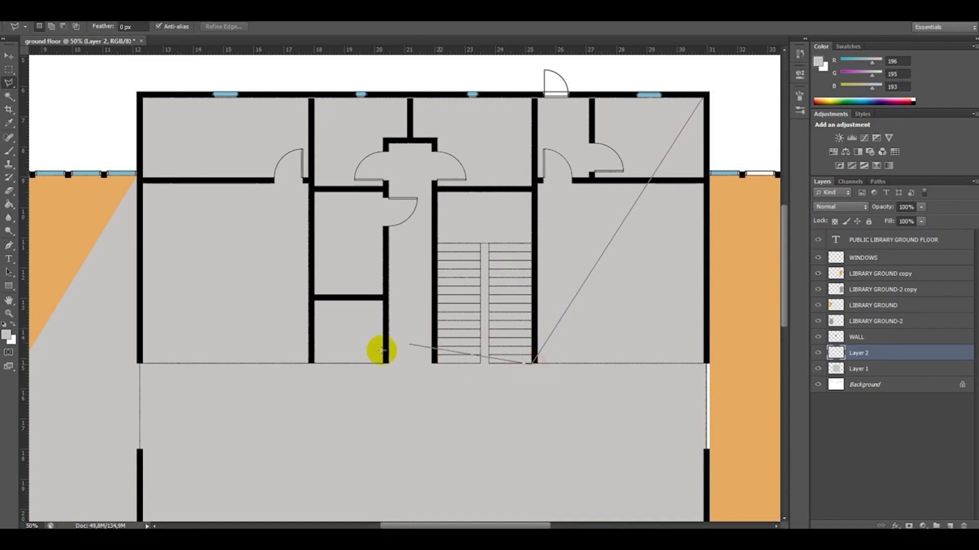
{"action": "left_click", "coordinate": [308, 364]}
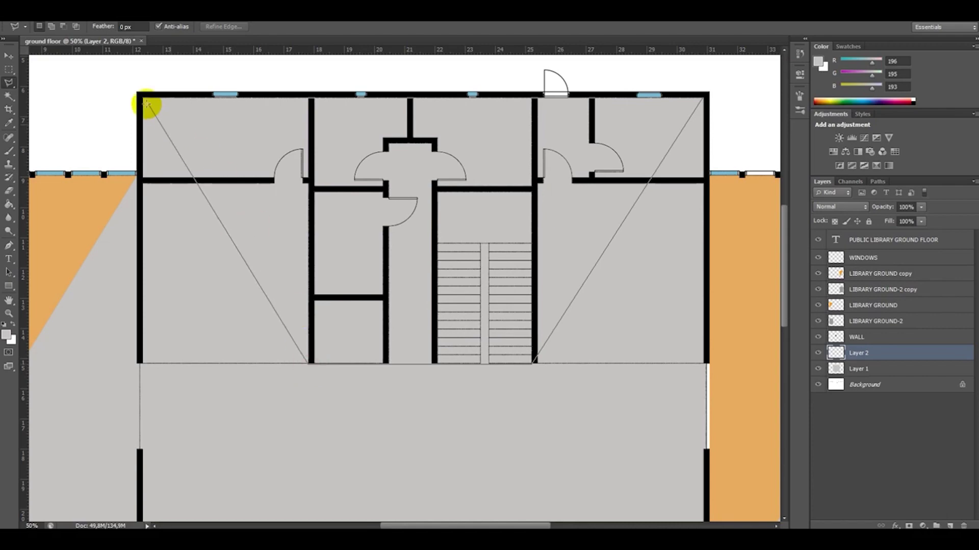
{"action": "left_click", "coordinate": [144, 100]}
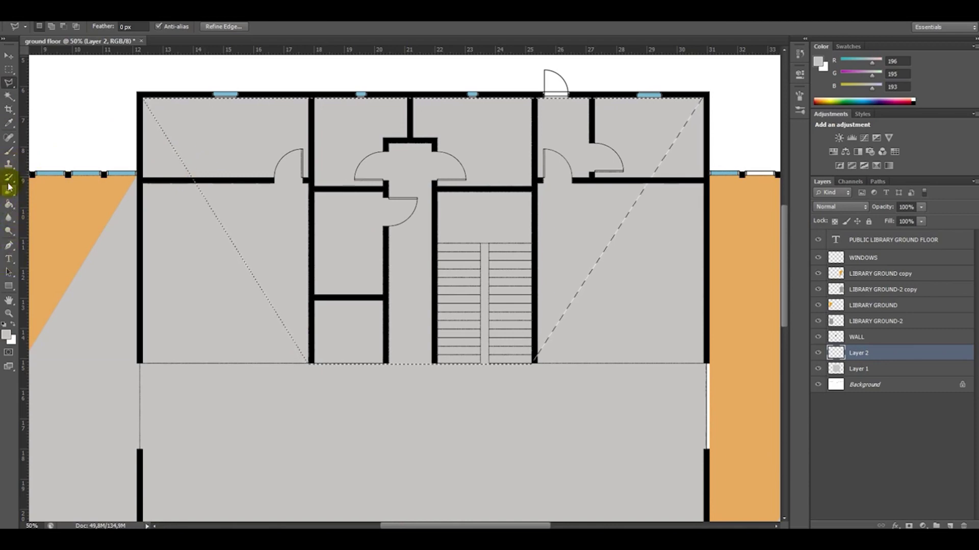
Sample the left wing's orange, fill the trapezoid selection with it on Layer 2, and deselect it
{"action": "left_click", "coordinate": [8, 123]}
{"action": "left_click", "coordinate": [84, 224]}
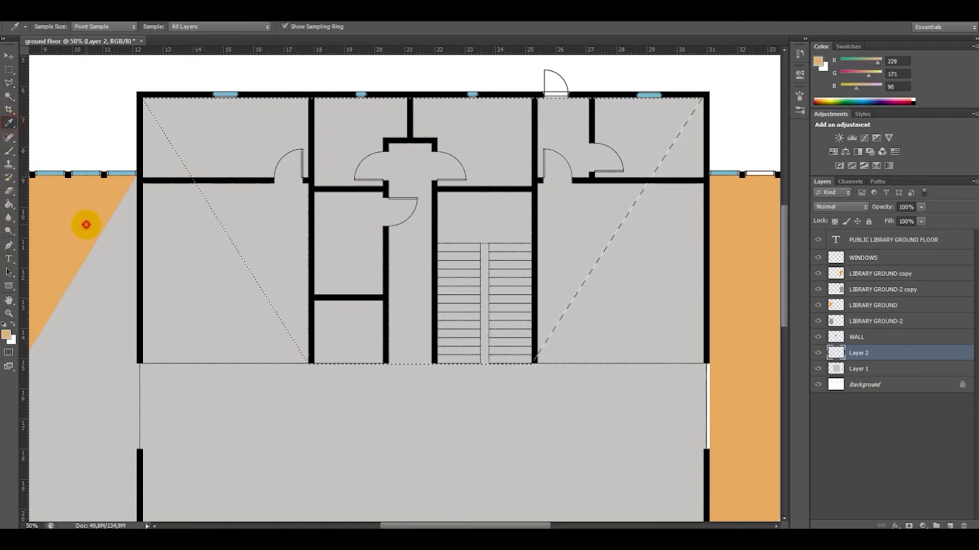
{"action": "left_click", "coordinate": [9, 204]}
{"action": "left_click", "coordinate": [272, 204]}
{"action": "key", "text": "ctrl+d"}
{"action": "key", "text": "ctrl+minus"}
{"action": "key", "text": "ctrl+minus"}
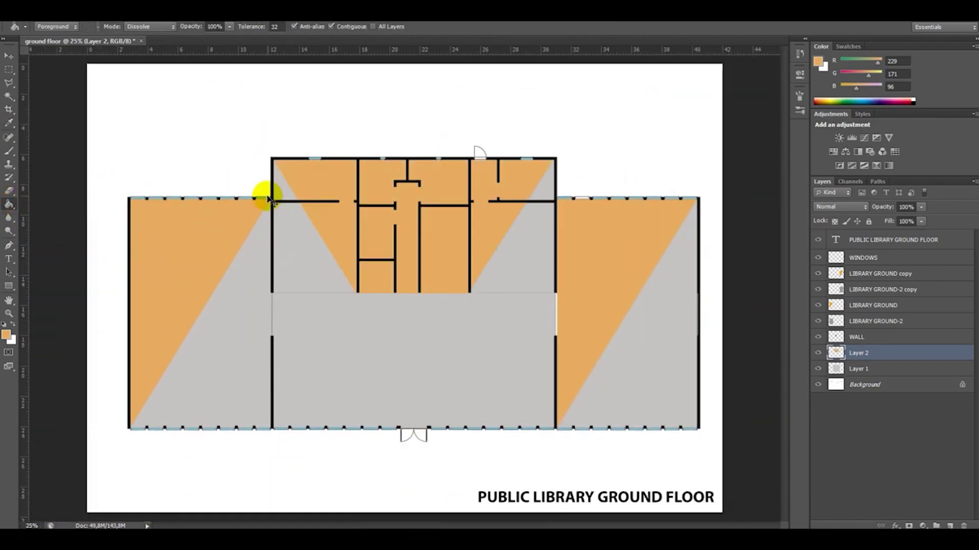
{"action": "key", "text": "ctrl+minus"}
{"action": "key", "text": "ctrl+plus"}
Reset the colors to default black and white, and set Layer 2's opacity to 60%
{"action": "key", "text": "v"}
{"action": "key", "text": "d"}
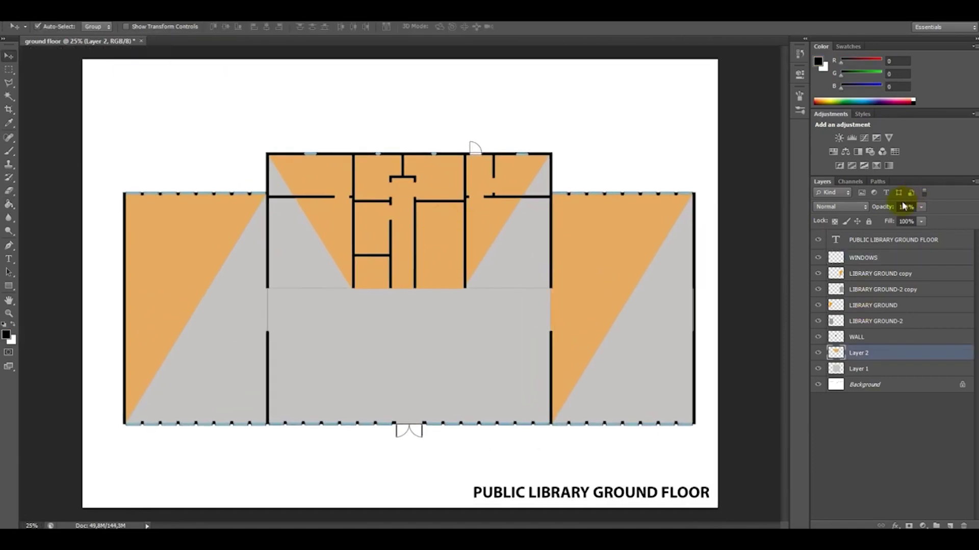
{"action": "type", "text": "90"}
{"action": "double_click", "coordinate": [903, 207]}
{"action": "type", "text": "60"}
{"action": "key", "text": "Return"}
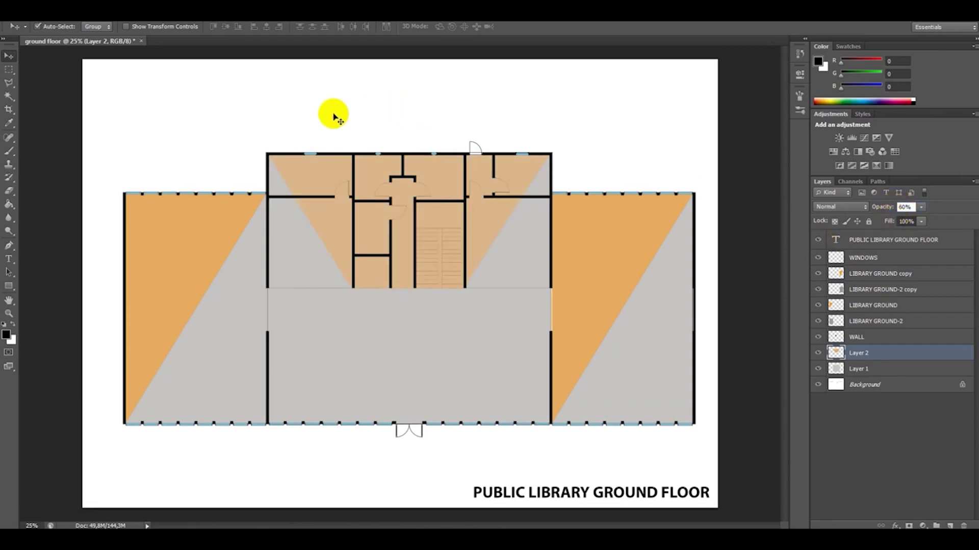
Lower the opacity of both wings' orange and gray floor layers, with LIBRARY GROUND at 48% and LIBRARY GROUND-2 at 70%
{"action": "left_click", "coordinate": [200, 225]}
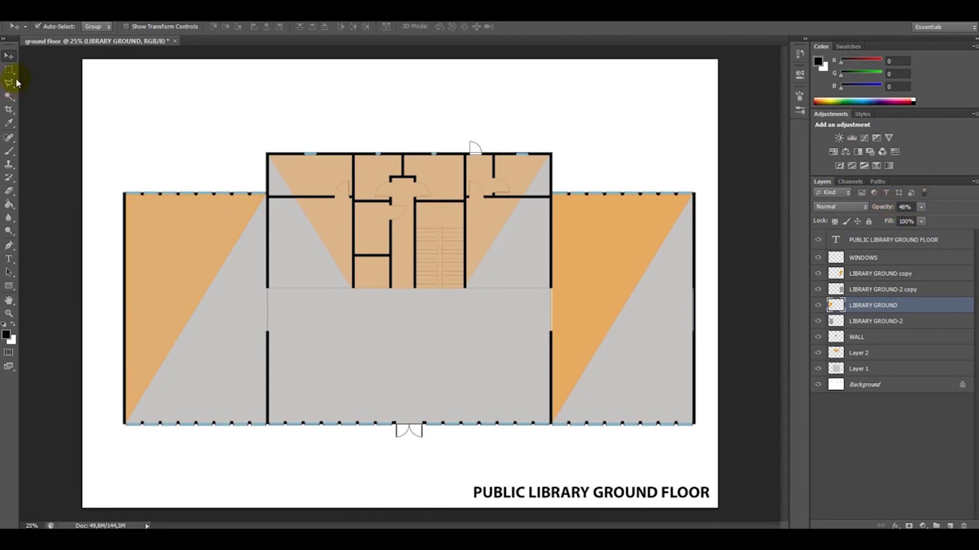
{"action": "left_click", "coordinate": [564, 239]}
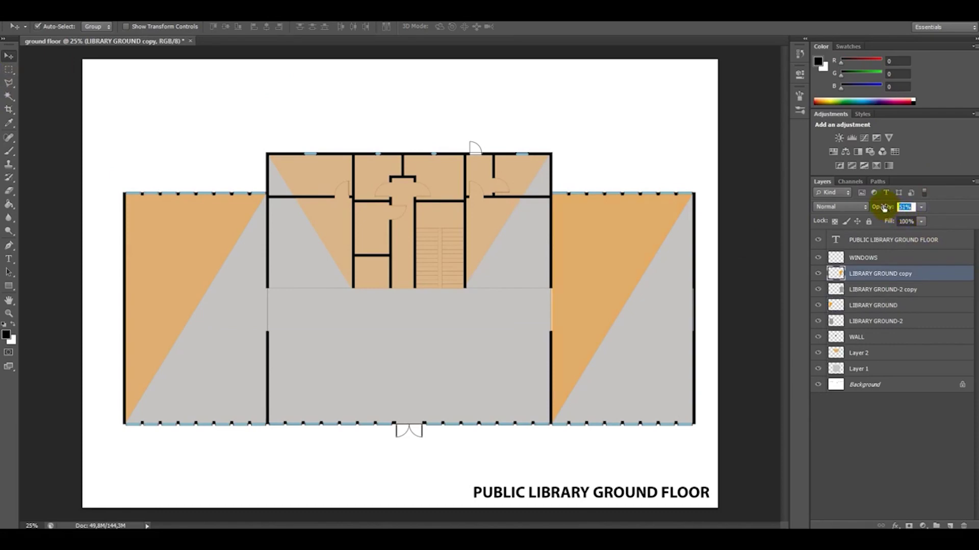
{"action": "left_click", "coordinate": [384, 343]}
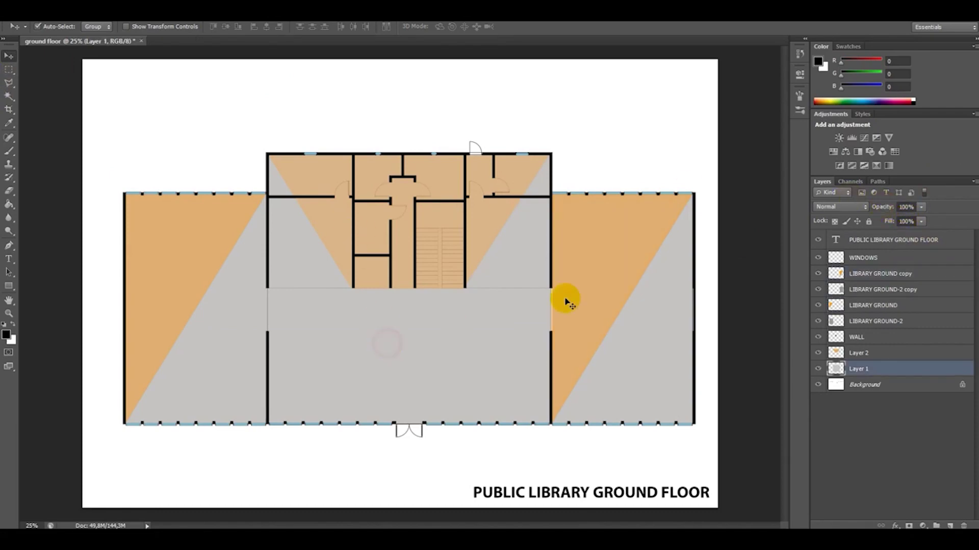
{"action": "left_click", "coordinate": [674, 291]}
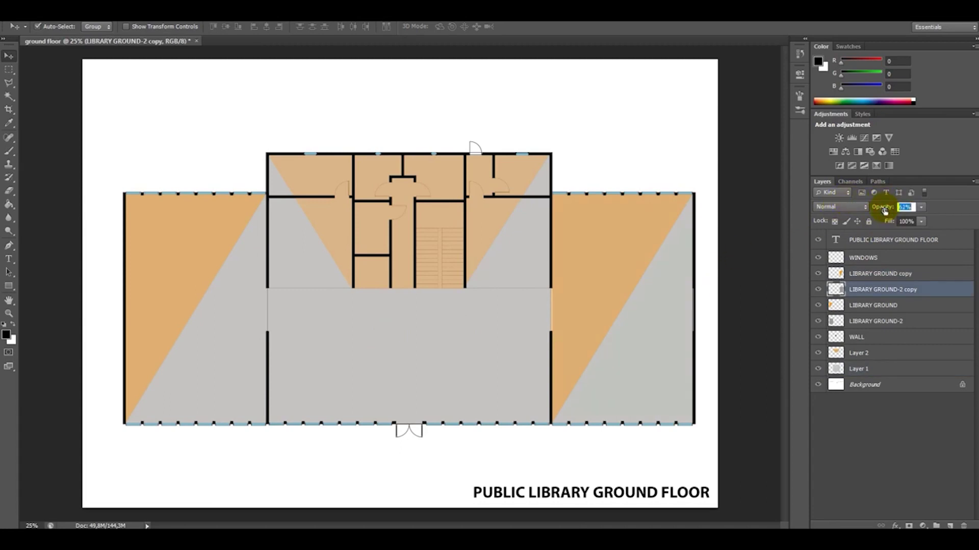
{"action": "left_click", "coordinate": [247, 306]}
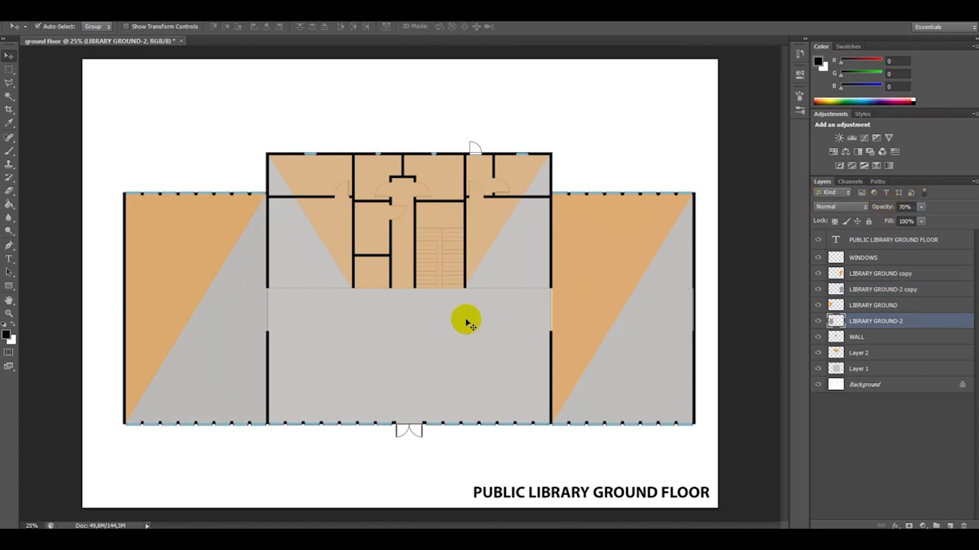
Add a 15 pt Myriad Pro Bold text label "LIBRARY" in the left wing
{"action": "left_click", "coordinate": [9, 258]}
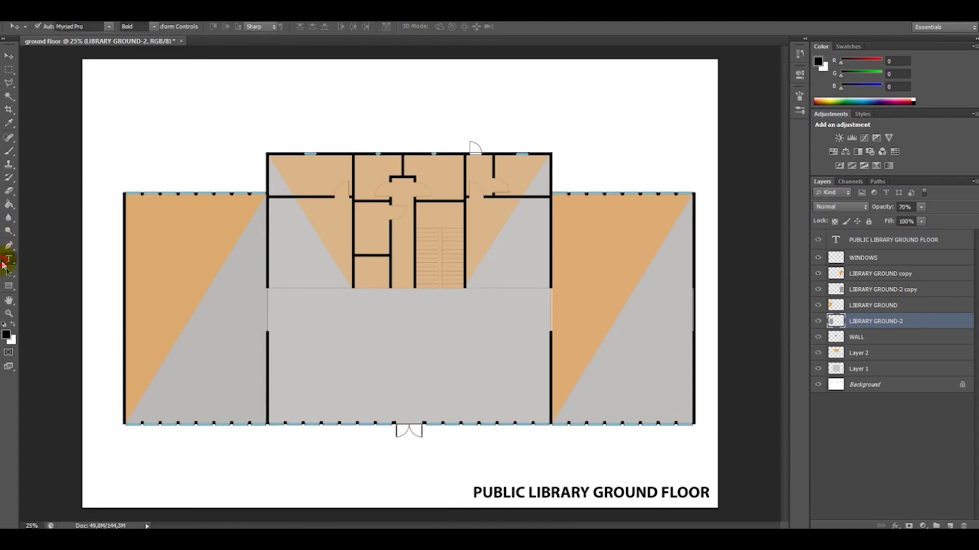
{"action": "left_click_drag", "start_coordinate": [164, 304], "coordinate": [253, 336]}
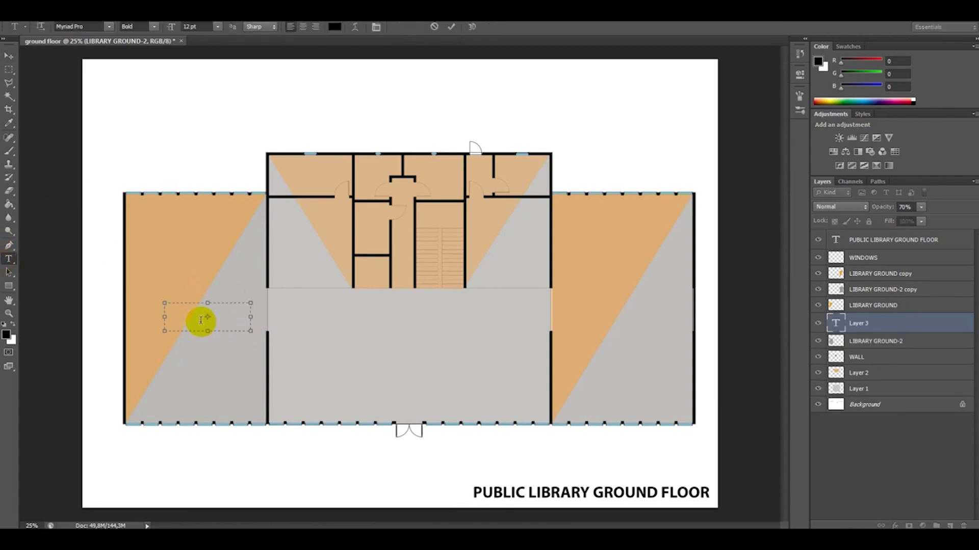
{"action": "left_click", "coordinate": [189, 27]}
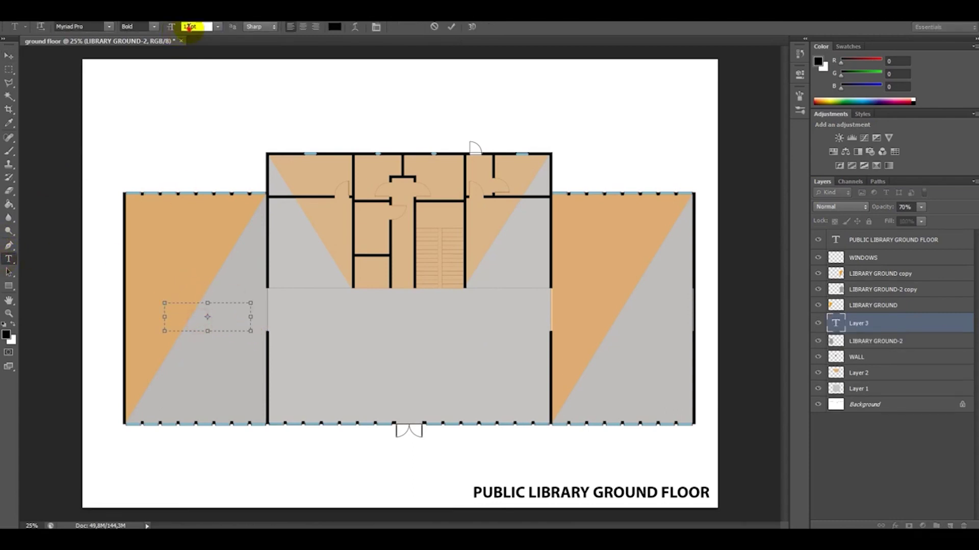
{"action": "type", "text": "15"}
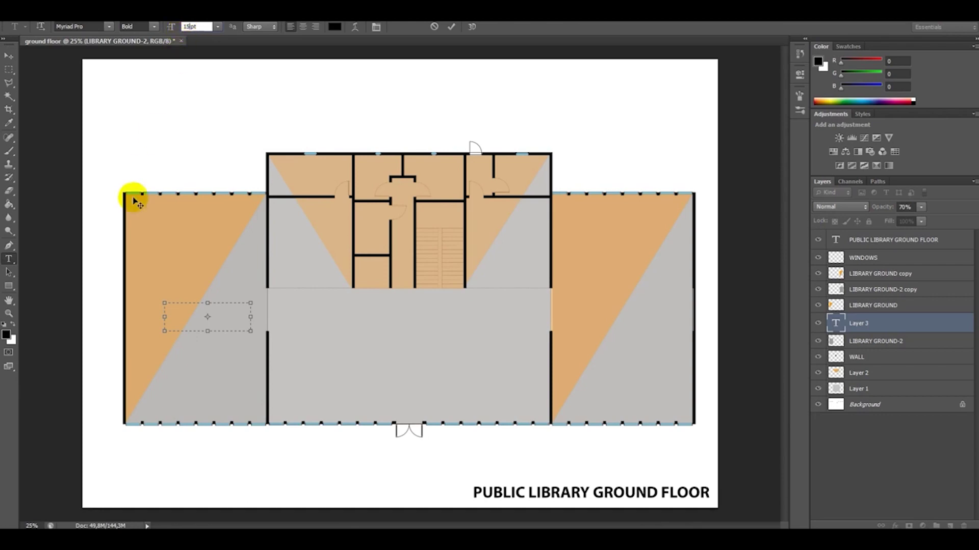
{"action": "left_click", "coordinate": [184, 309]}
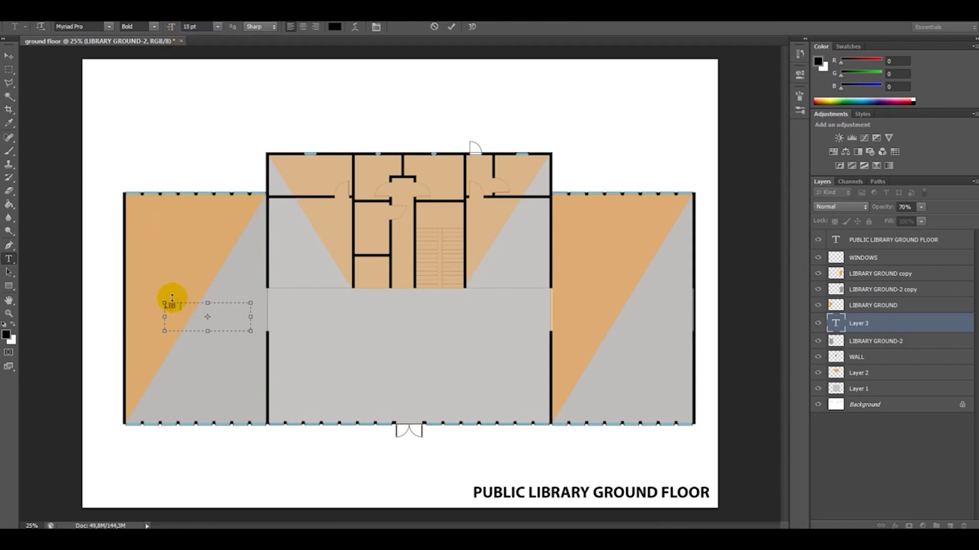
{"action": "type", "text": "LIBRARY"}
Move the LIBRARY text layer to the top of the layer stack and place a copy of the label in the right wing
{"action": "left_click", "coordinate": [9, 55]}
{"action": "left_click_drag", "start_coordinate": [861, 323], "coordinate": [868, 232]}
{"action": "left_click_drag", "start_coordinate": [184, 307], "coordinate": [647, 308]}
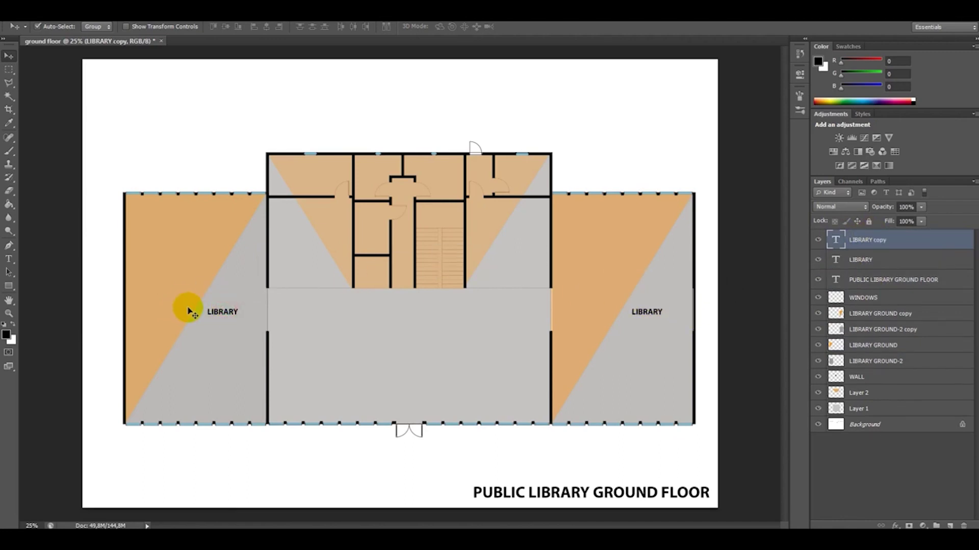
Add the text label "EXHIBITION AREA" and center it horizontally in the upper part of the main hall
{"action": "left_click", "coordinate": [220, 314]}
{"action": "left_click", "coordinate": [8, 258]}
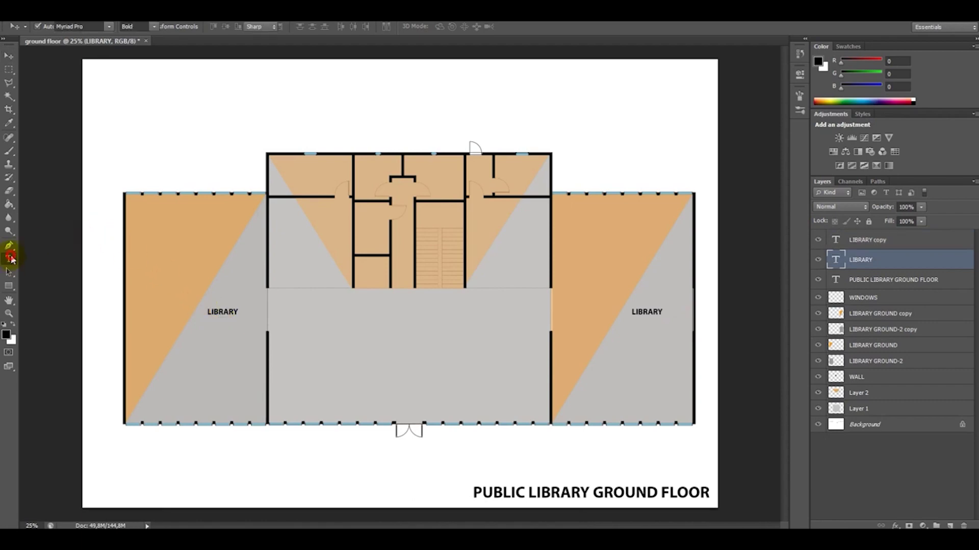
{"action": "left_click_drag", "start_coordinate": [310, 313], "coordinate": [510, 352]}
{"action": "type", "text": "EXHIBITION AREA"}
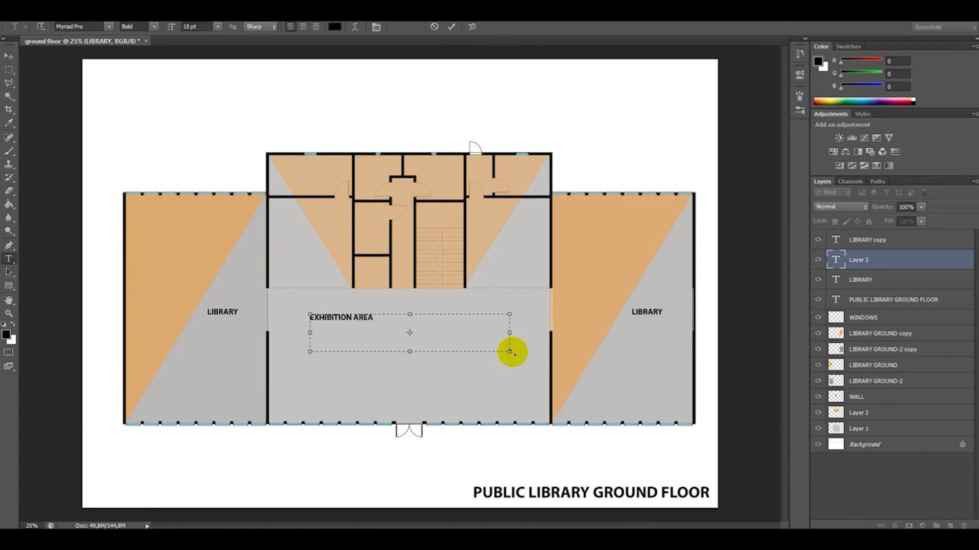
{"action": "left_click", "coordinate": [9, 55]}
{"action": "left_click_drag", "start_coordinate": [339, 321], "coordinate": [409, 320]}
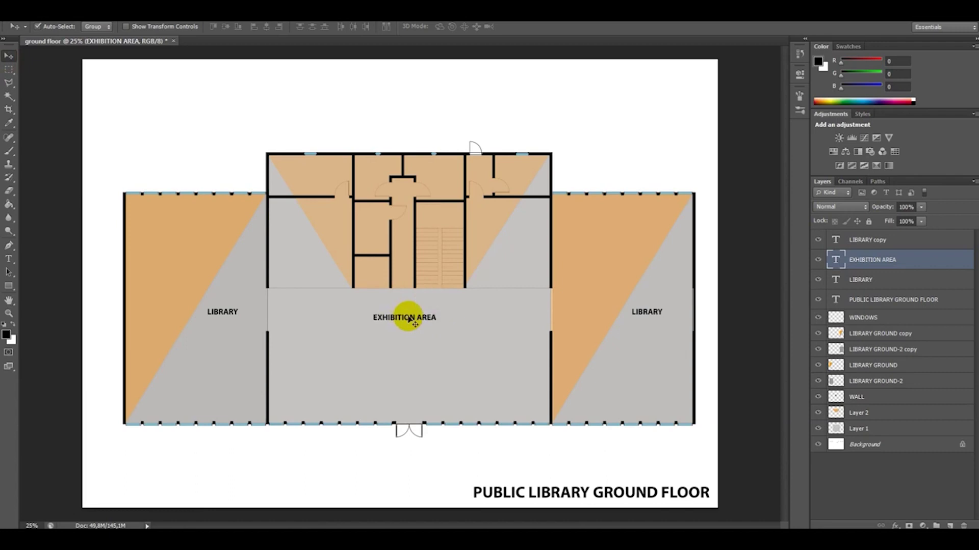
Copy the EXHIBITION AREA label into the upper-left room of the central block and change its text to "CAMERA CONTROL ROOM" on two lines
{"action": "key", "text": "ctrl+plus"}
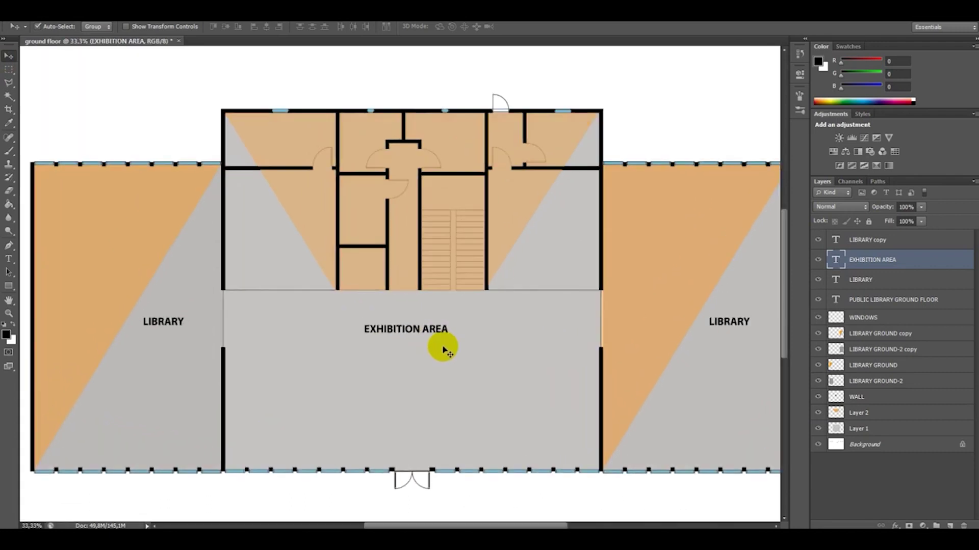
{"action": "left_click", "coordinate": [410, 333]}
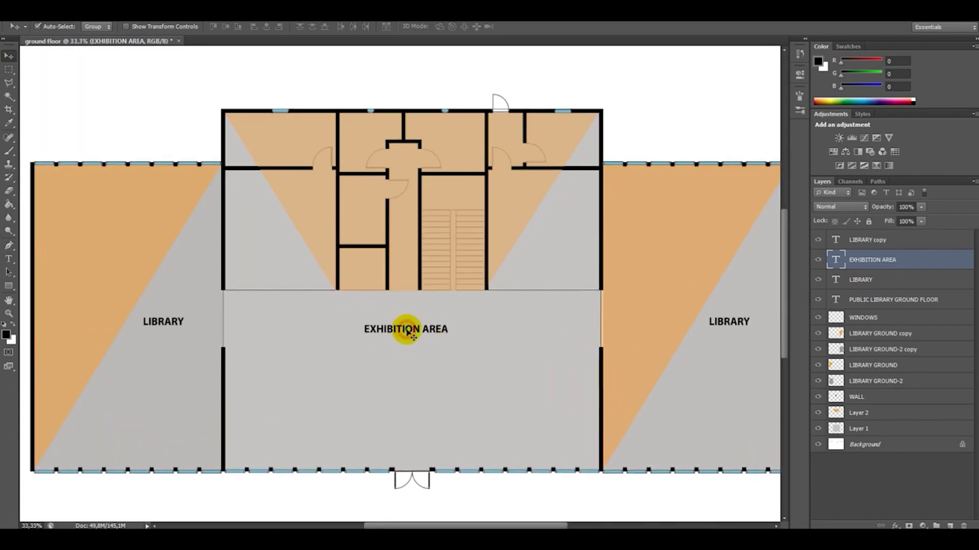
{"action": "left_click_drag", "start_coordinate": [410, 334], "coordinate": [279, 127]}
{"action": "left_click", "coordinate": [9, 259]}
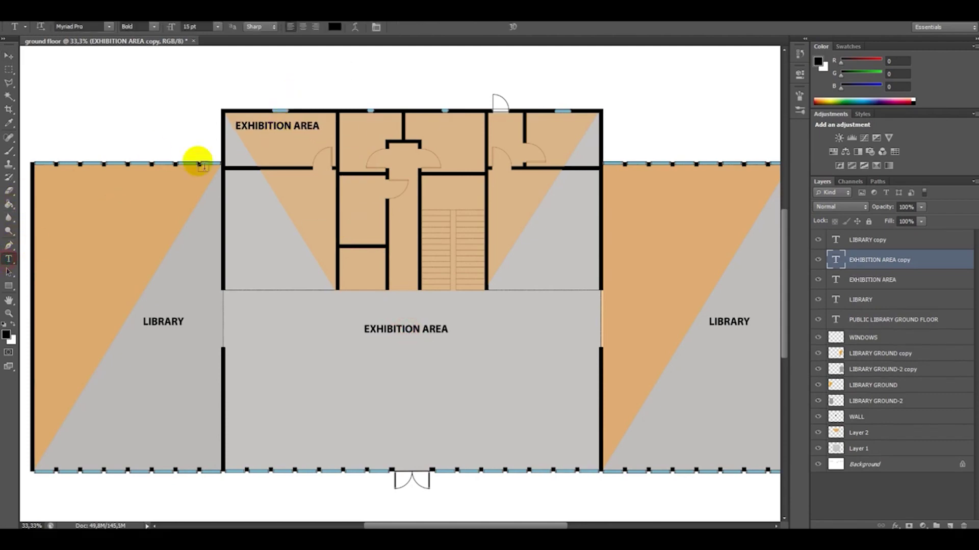
{"action": "left_click_drag", "start_coordinate": [320, 126], "coordinate": [146, 124]}
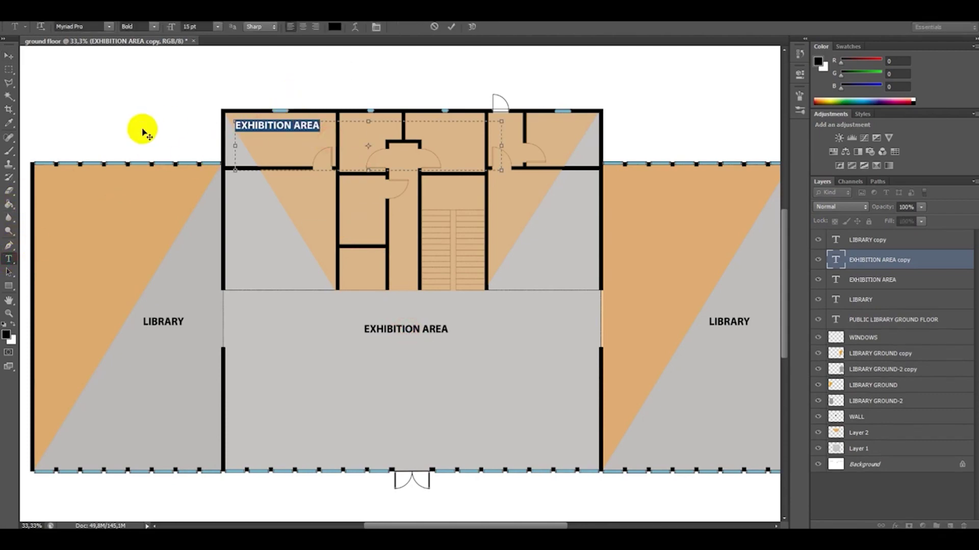
{"action": "type", "text": "CAMERA CONTROL"}
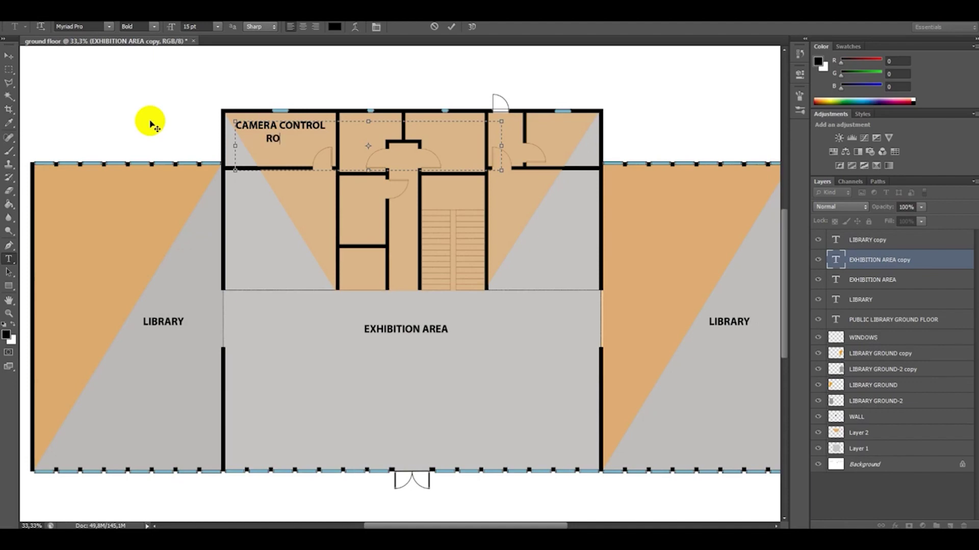
{"action": "left_click", "coordinate": [9, 55]}
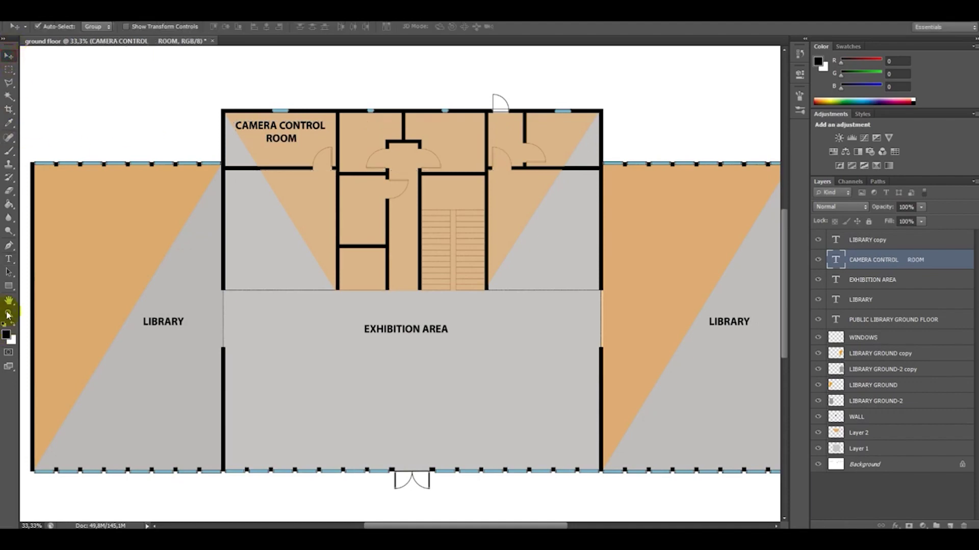
Add the text label "WC" in the small room right of the camera control room
{"action": "left_click", "coordinate": [9, 259]}
{"action": "left_click_drag", "start_coordinate": [350, 122], "coordinate": [399, 137]}
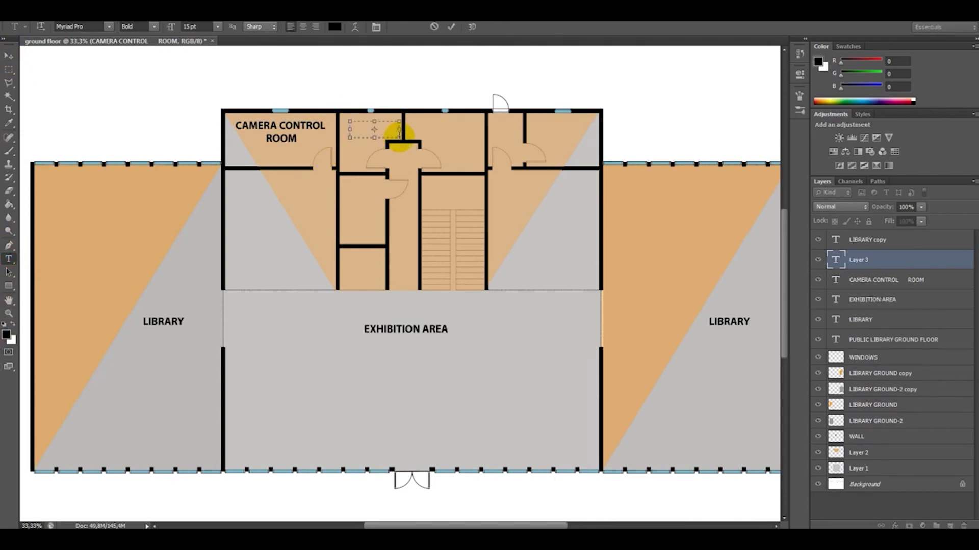
{"action": "type", "text": "WC"}
{"action": "left_click", "coordinate": [8, 55]}
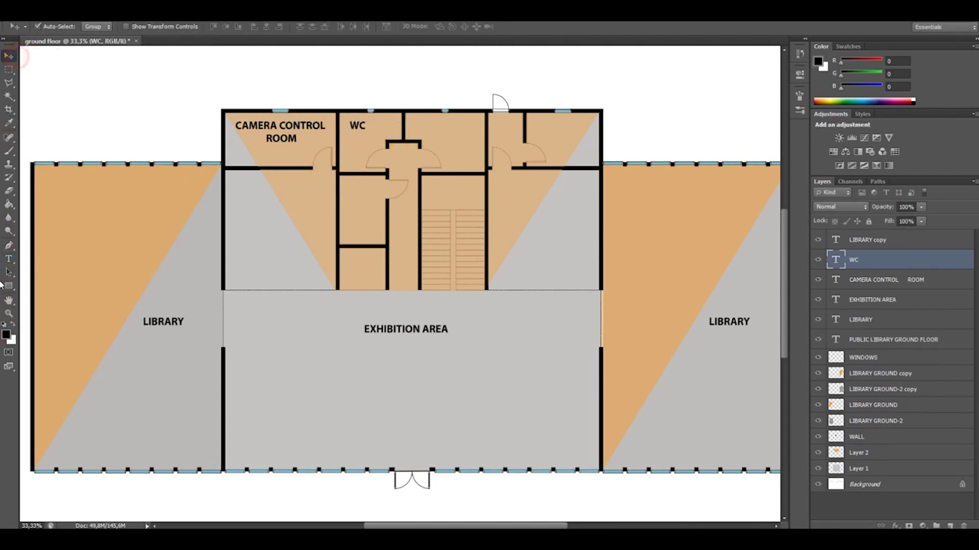
Add the text label "WC" in the room immediately left of the rear entrance corridor, beside the existing WC
{"action": "left_click", "coordinate": [10, 259]}
{"action": "left_click_drag", "start_coordinate": [414, 123], "coordinate": [474, 138]}
{"action": "type", "text": "WC"}
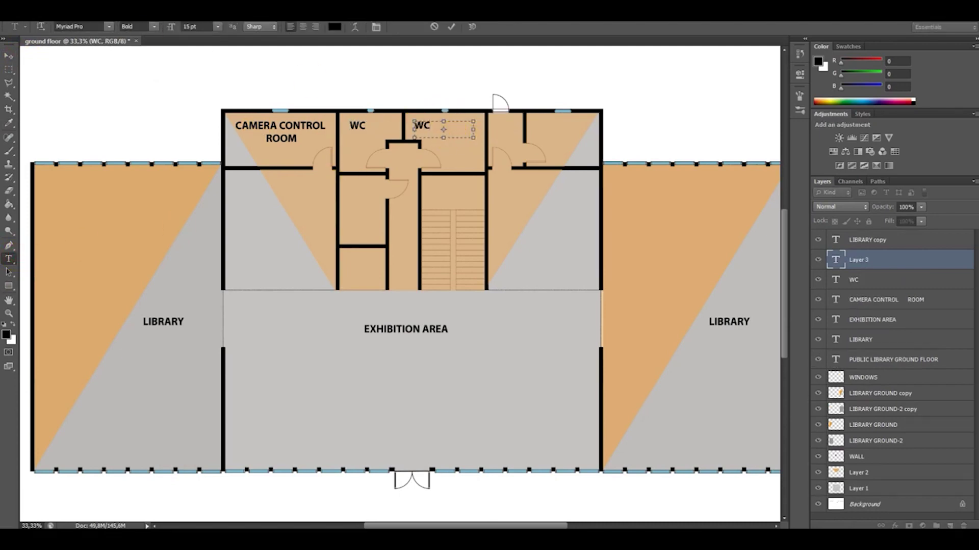
{"action": "left_click", "coordinate": [5, 61]}
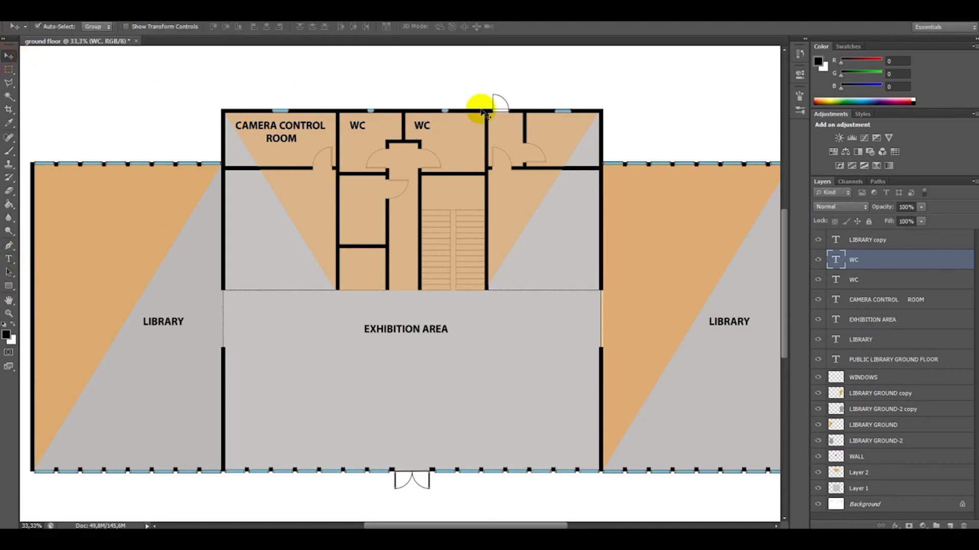
Add the text label "STORAGE" in the upper-right corner room of the central block
{"action": "left_click", "coordinate": [9, 261]}
{"action": "left_click_drag", "start_coordinate": [530, 123], "coordinate": [596, 142]}
{"action": "type", "text": "STORA"}
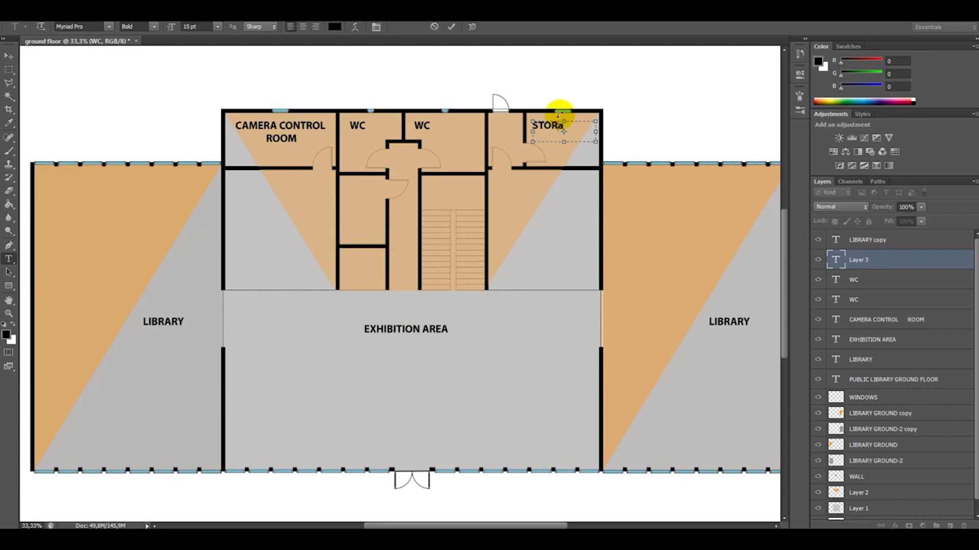
{"action": "type", "text": "GE"}
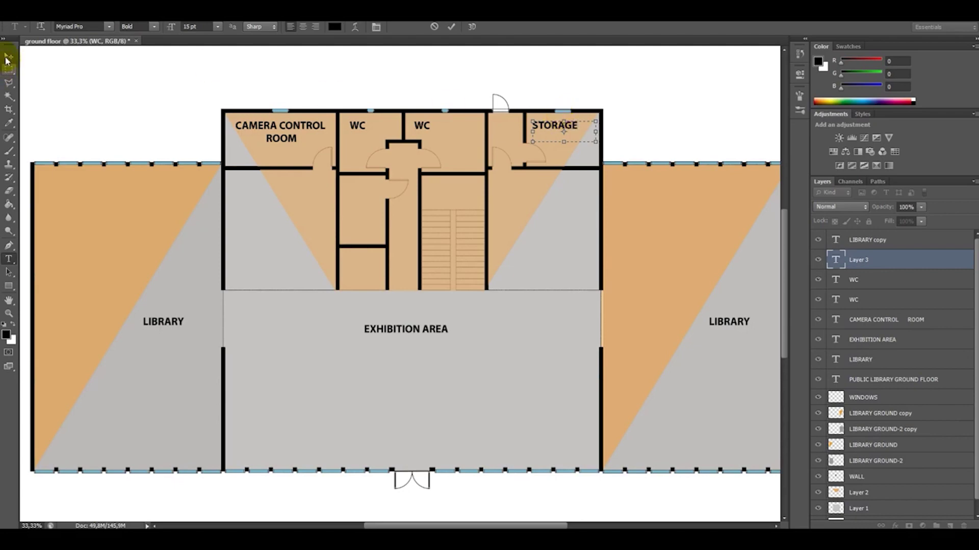
{"action": "left_click", "coordinate": [9, 56]}
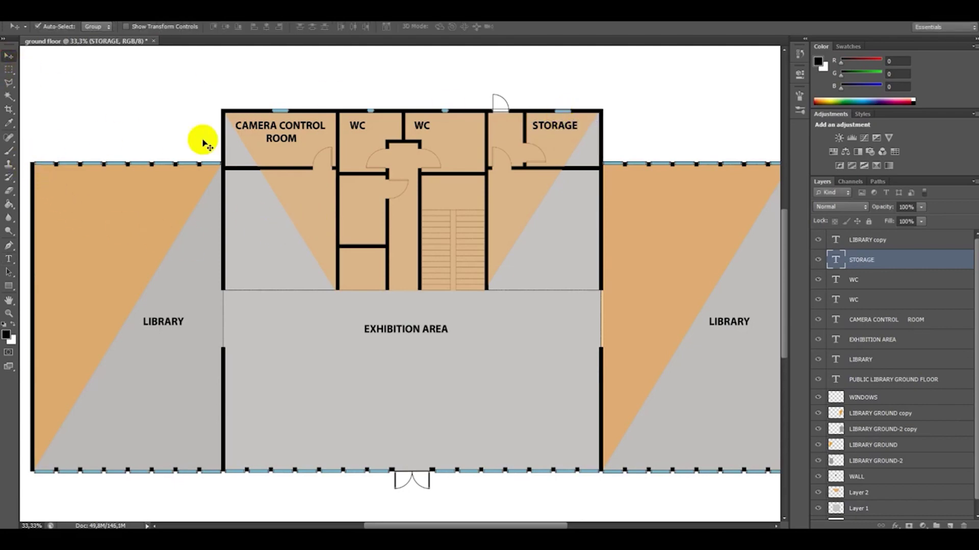
Add the label "CINEVISION SCREENING AREA" below the camera control room and place a copy of it in the matching area below the storage
{"action": "left_click", "coordinate": [8, 260]}
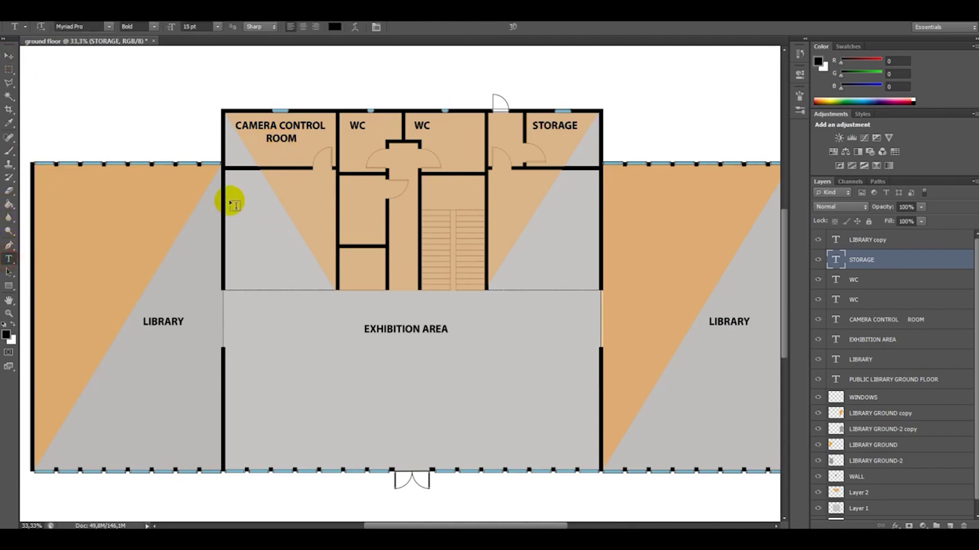
{"action": "left_click_drag", "start_coordinate": [235, 184], "coordinate": [332, 268]}
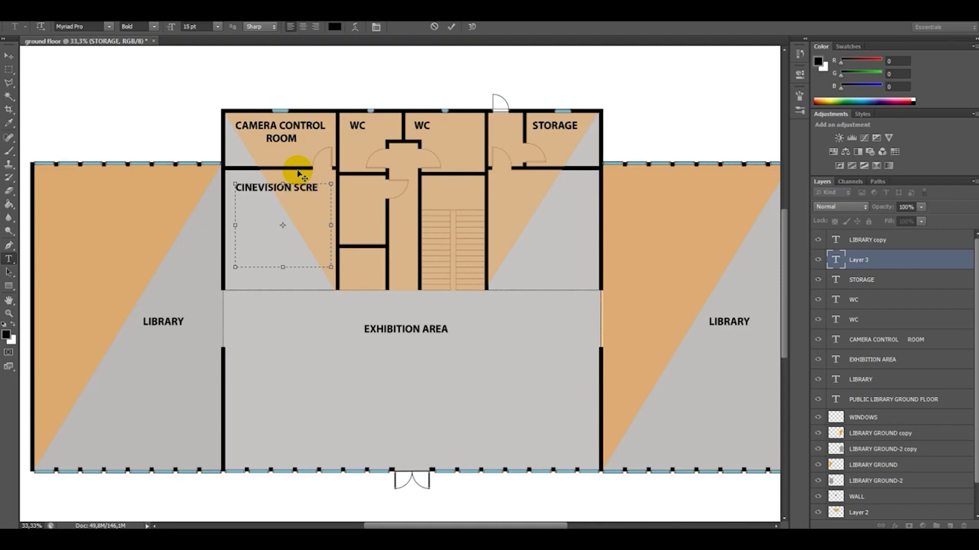
{"action": "type", "text": "NING AREA"}
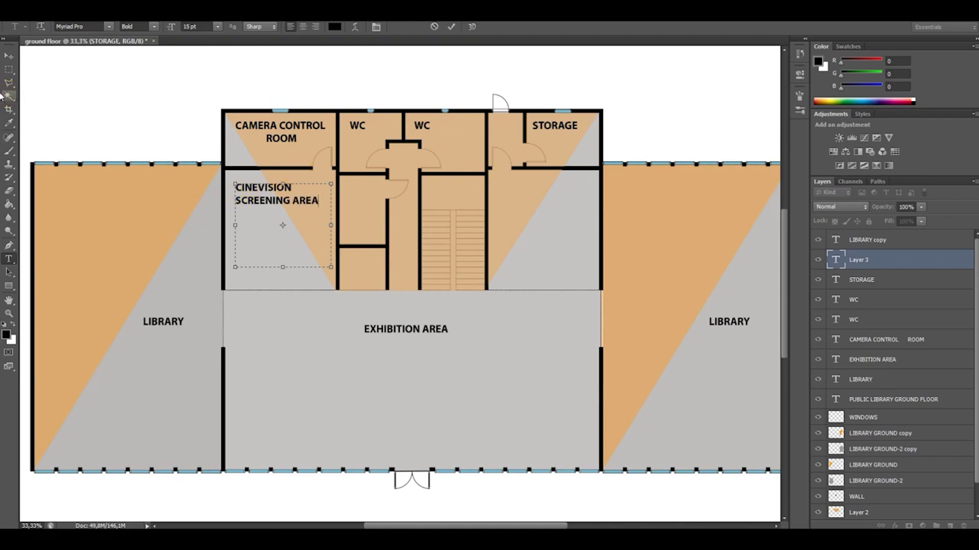
{"action": "left_click", "coordinate": [8, 55]}
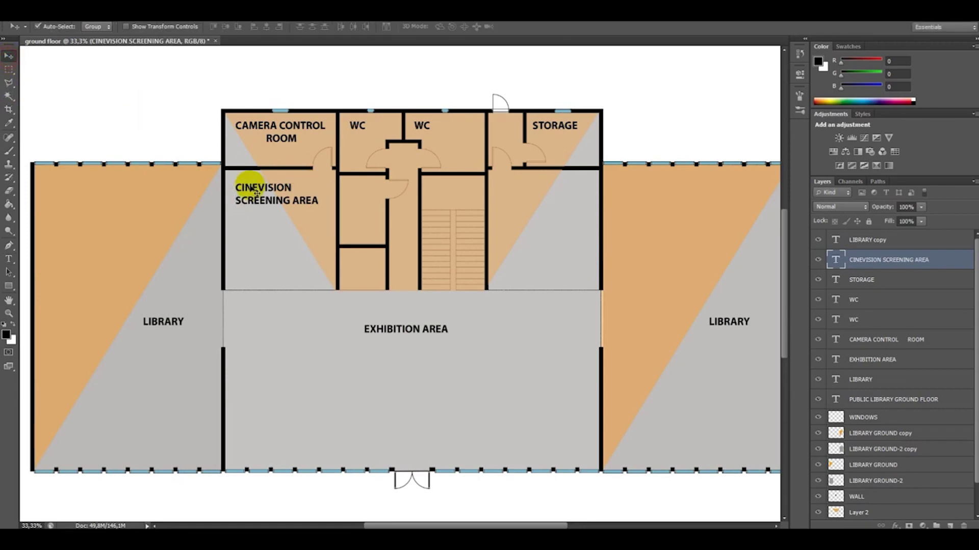
{"action": "left_click_drag", "start_coordinate": [251, 190], "coordinate": [525, 191]}
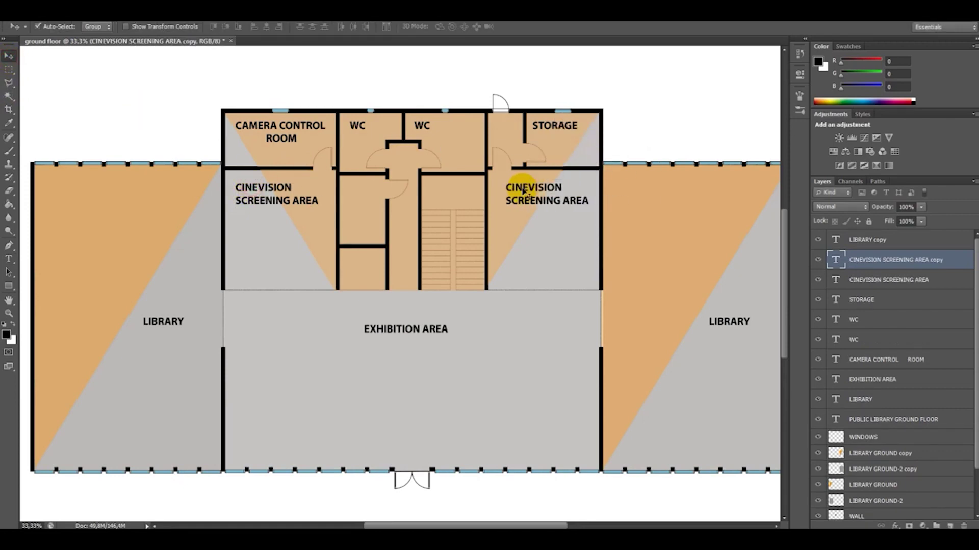
Add the text label "DISABLED WC" in the small room beside the left screening area and set its font size to 12 pt
{"action": "left_click", "coordinate": [9, 259]}
{"action": "left_click_drag", "start_coordinate": [347, 190], "coordinate": [429, 203]}
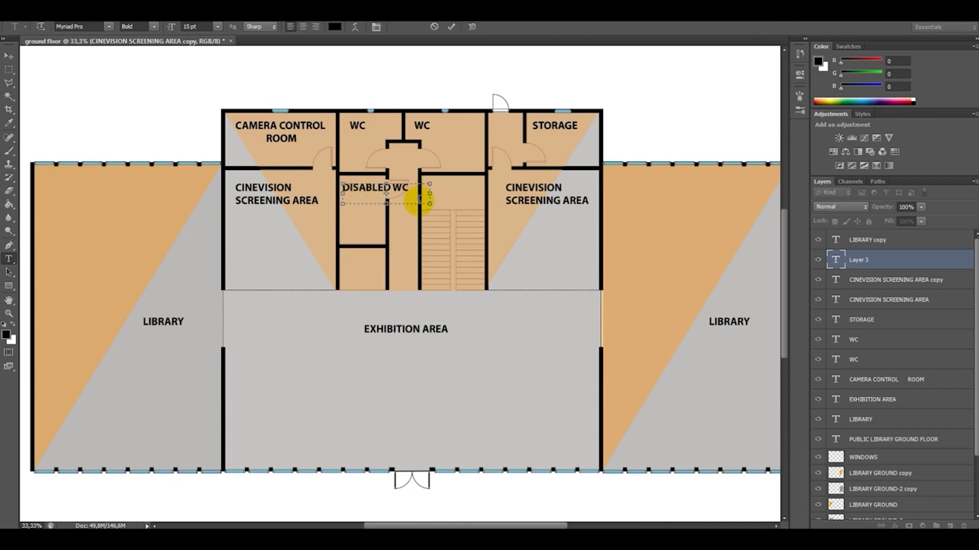
{"action": "left_click_drag", "start_coordinate": [415, 191], "coordinate": [326, 184]}
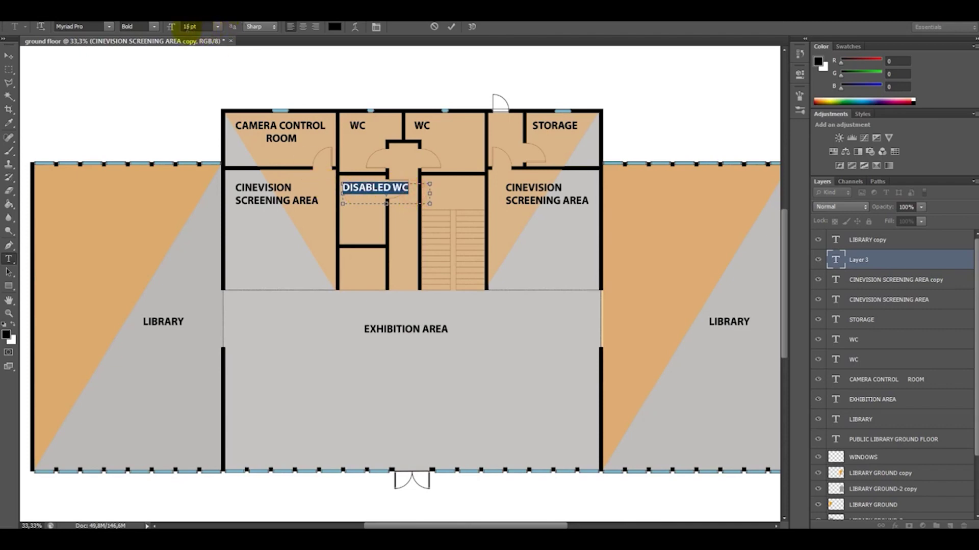
{"action": "type", "text": "12"}
{"action": "key", "text": "Return"}
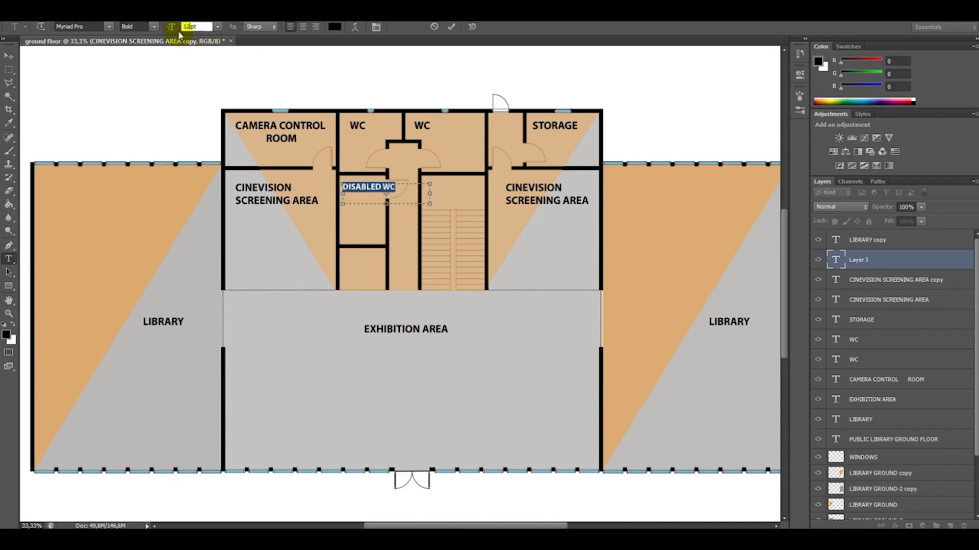
{"action": "left_click", "coordinate": [8, 55]}
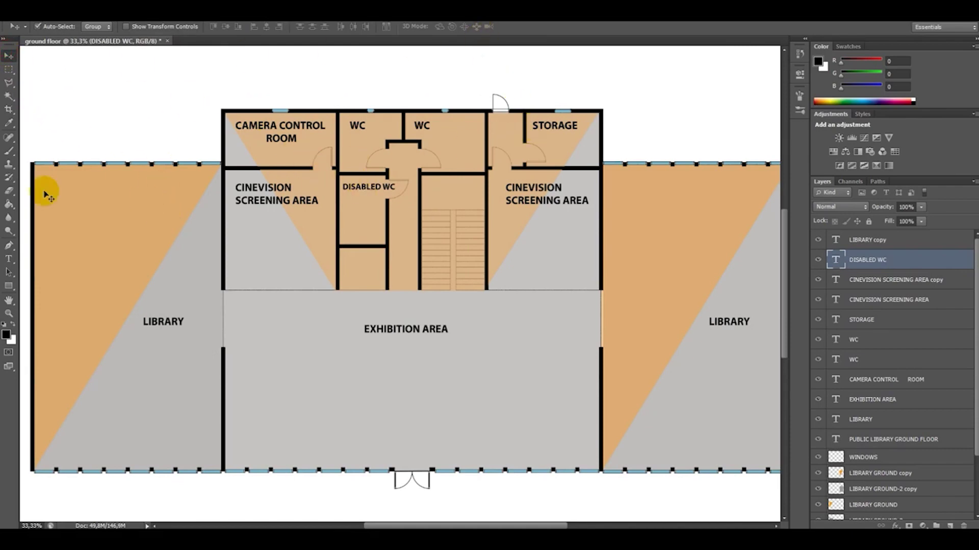
Add the 12 pt text label "ELEVATOR" in the small room below the disabled WC
{"action": "left_click", "coordinate": [8, 259]}
{"action": "left_click_drag", "start_coordinate": [342, 253], "coordinate": [387, 279]}
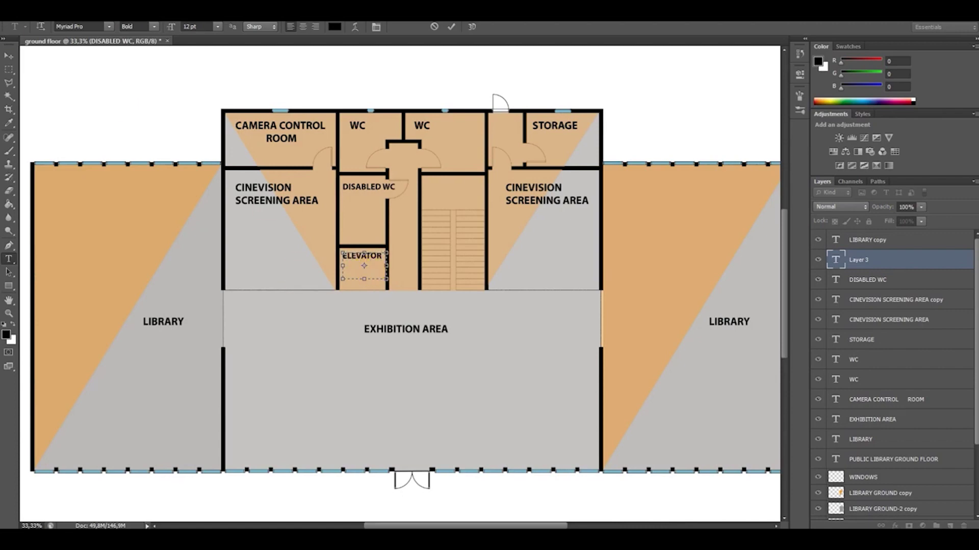
{"action": "left_click", "coordinate": [8, 55]}
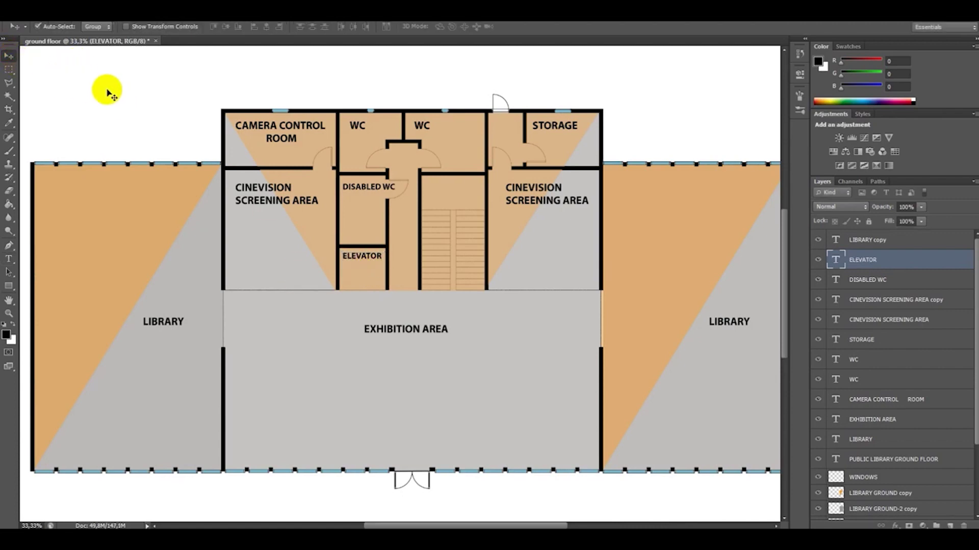
{"action": "key", "text": "ctrl+minus"}
{"action": "key", "text": "ctrl+minus"}
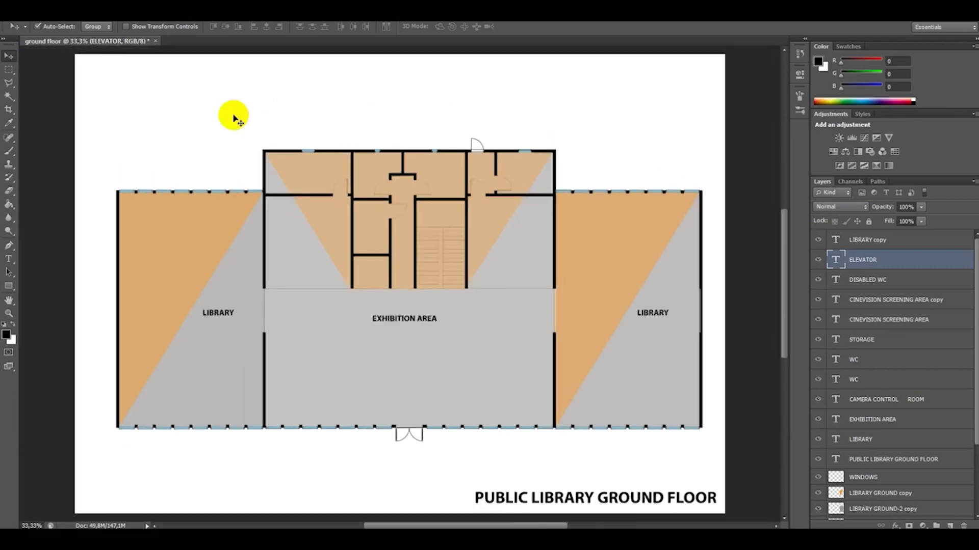
{"action": "key", "text": "ctrl+plus"}
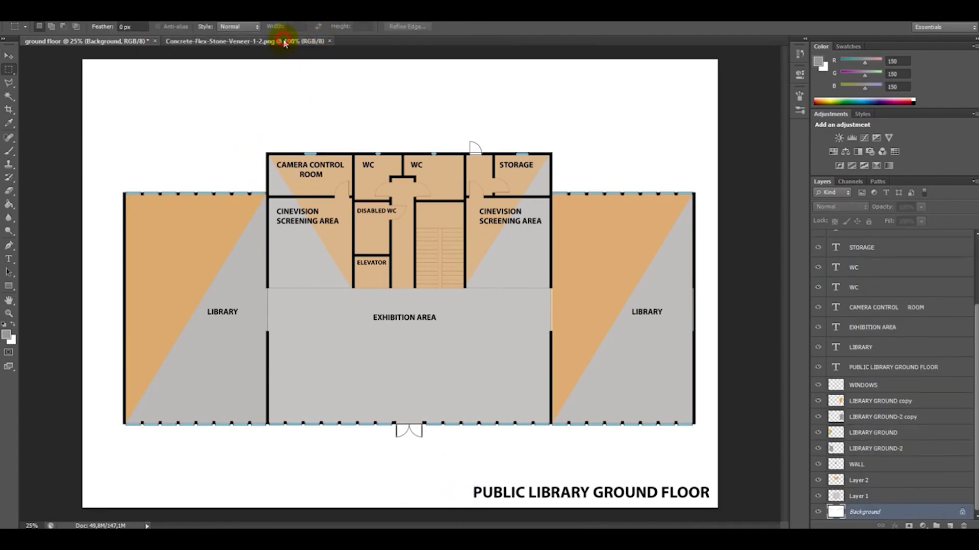
Copy the whole Concrete-Flex-Stone-Veneer-1-2.png texture into the ground floor plan above the Background layer and scale it across the upper part of the page
{"action": "left_click", "coordinate": [282, 45]}
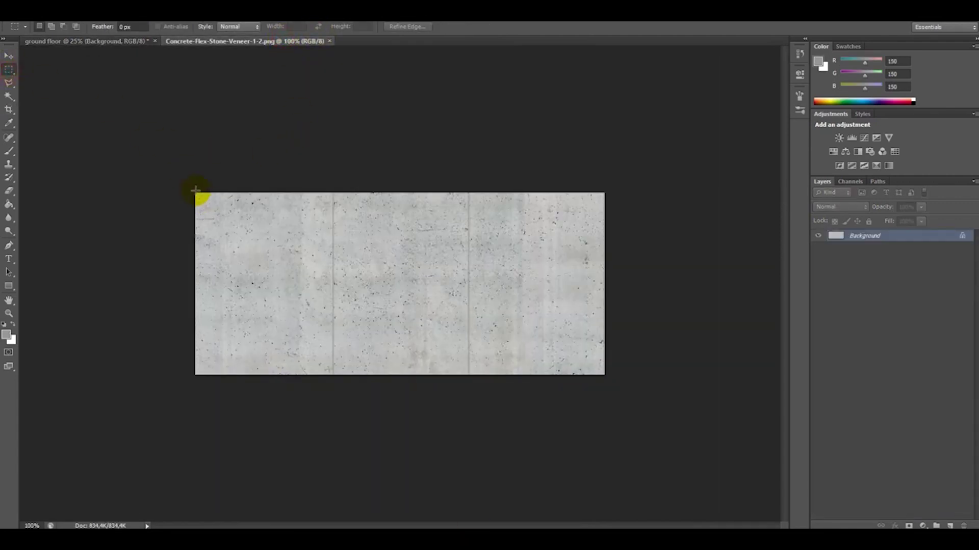
{"action": "left_click_drag", "start_coordinate": [194, 191], "coordinate": [606, 373]}
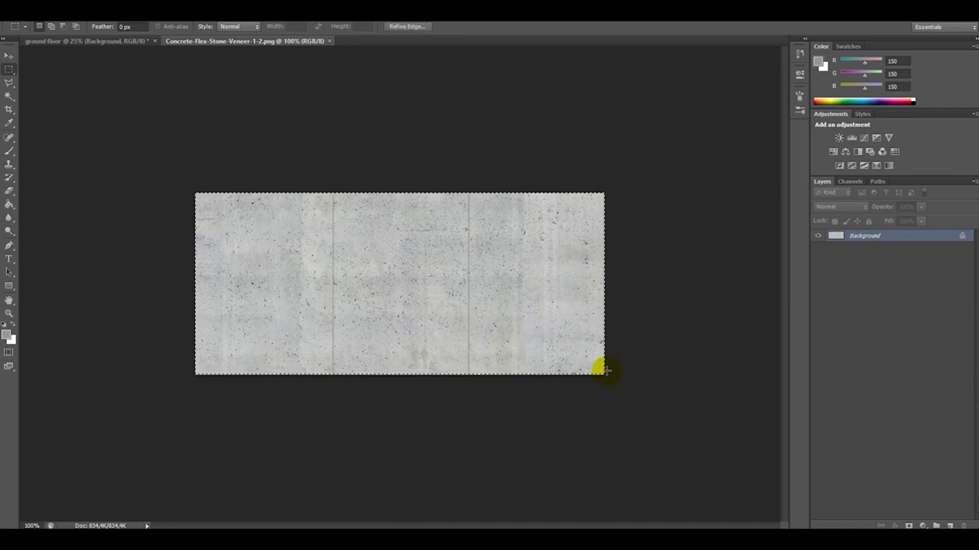
{"action": "left_click", "coordinate": [9, 55]}
{"action": "left_click_drag", "start_coordinate": [362, 294], "coordinate": [730, 316]}
{"action": "key", "text": "ctrl+t"}
{"action": "key", "text": "Return"}
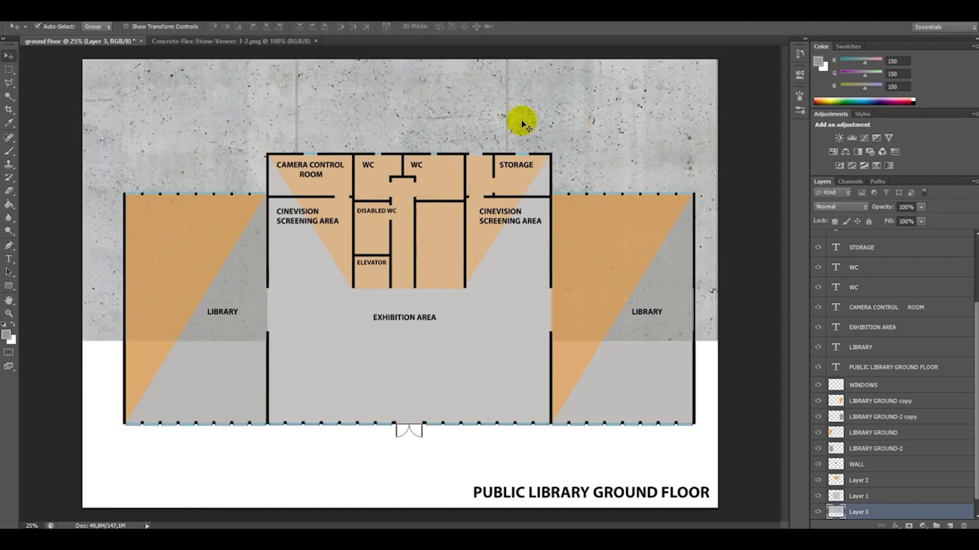
Delete the concrete texture inside the library wings with a rectangular selection starting at the left wing's upper-left corner, and deselect
{"action": "left_click", "coordinate": [9, 69]}
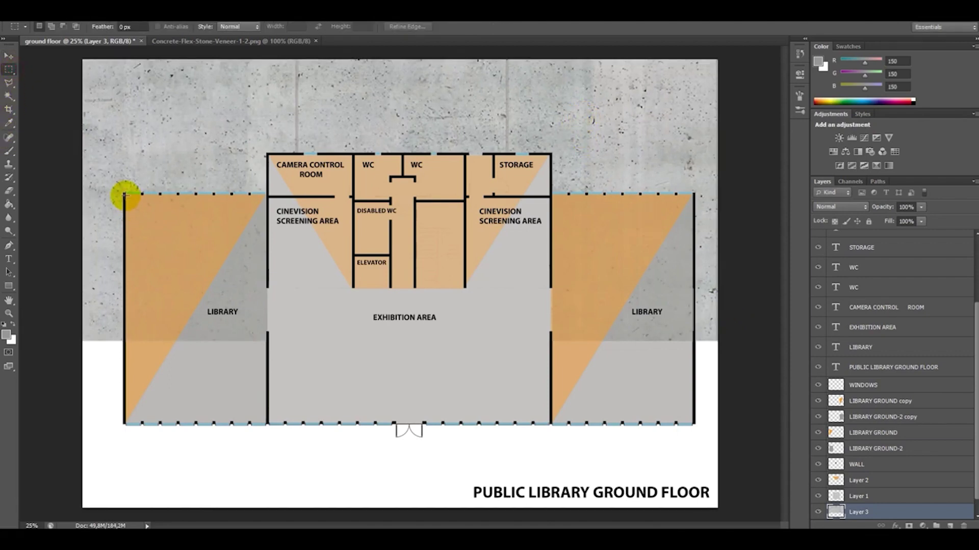
{"action": "left_click_drag", "start_coordinate": [124, 194], "coordinate": [691, 350]}
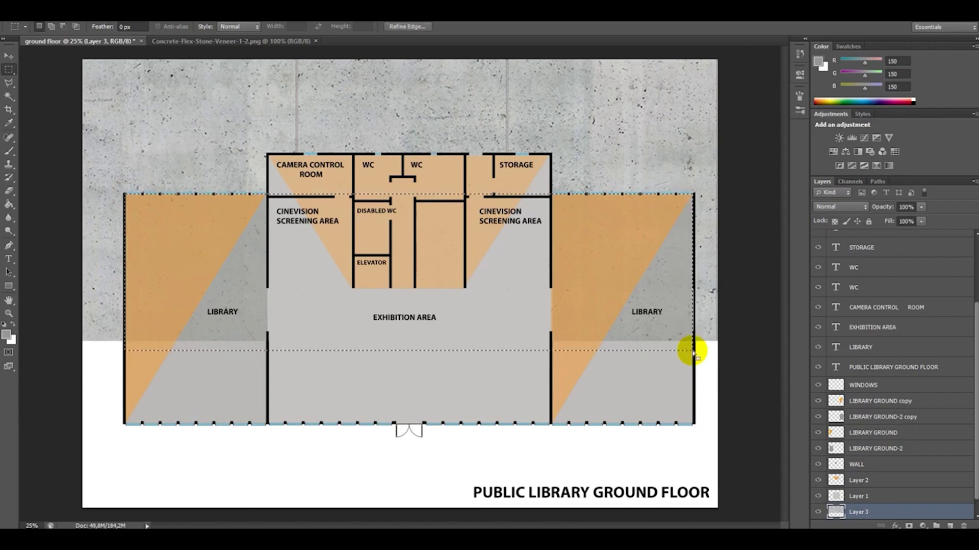
{"action": "key", "text": "alt+BackSpace"}
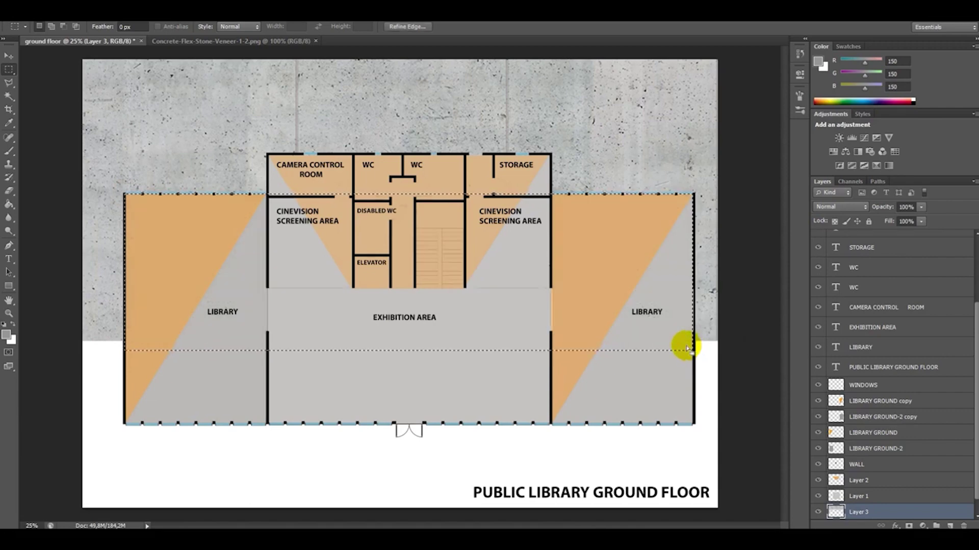
{"action": "key", "text": "ctrl+d"}
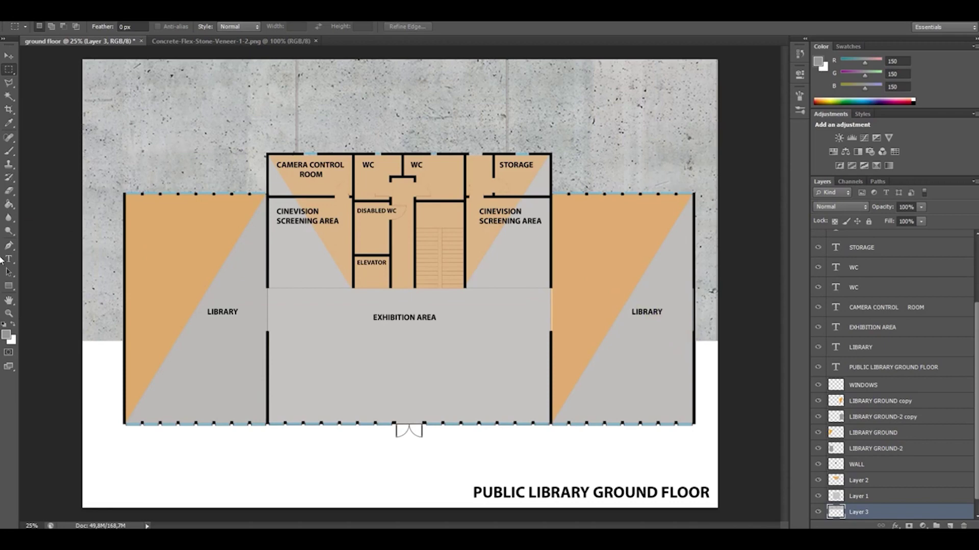
{"action": "left_click", "coordinate": [9, 58]}
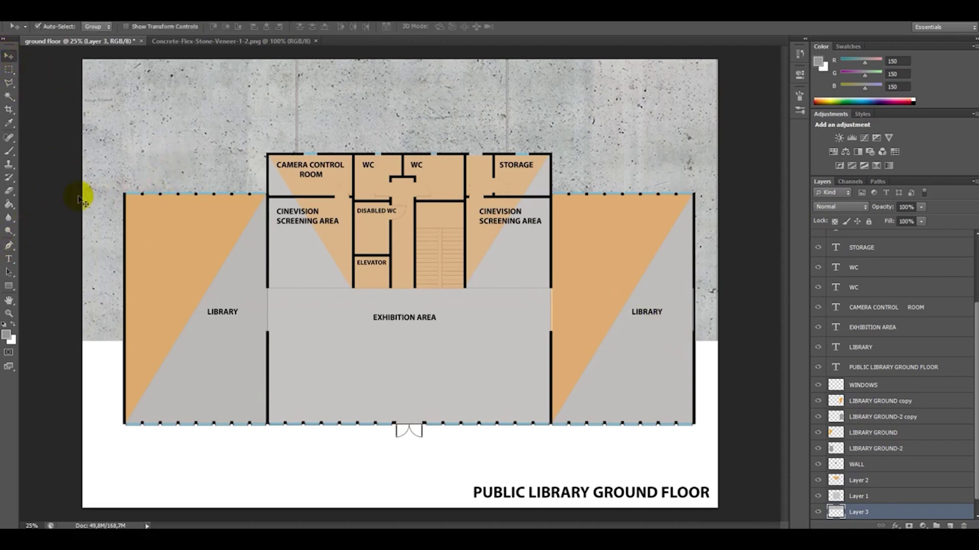
{"action": "left_click", "coordinate": [186, 41]}
{"action": "left_click_drag", "start_coordinate": [280, 254], "coordinate": [143, 364]}
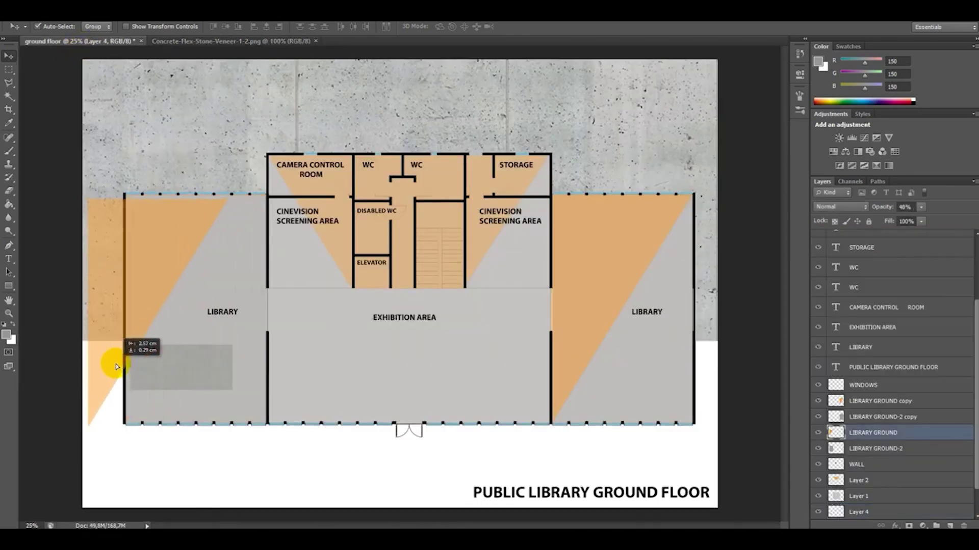
{"action": "left_click", "coordinate": [192, 371]}
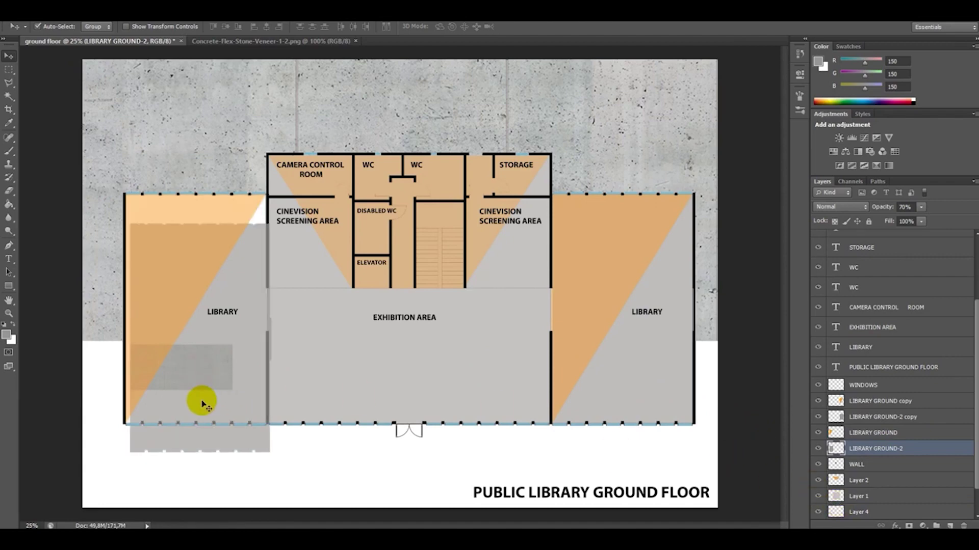
{"action": "scroll", "coordinate": [877, 424], "scroll_direction": "down", "scroll_amount": 2}
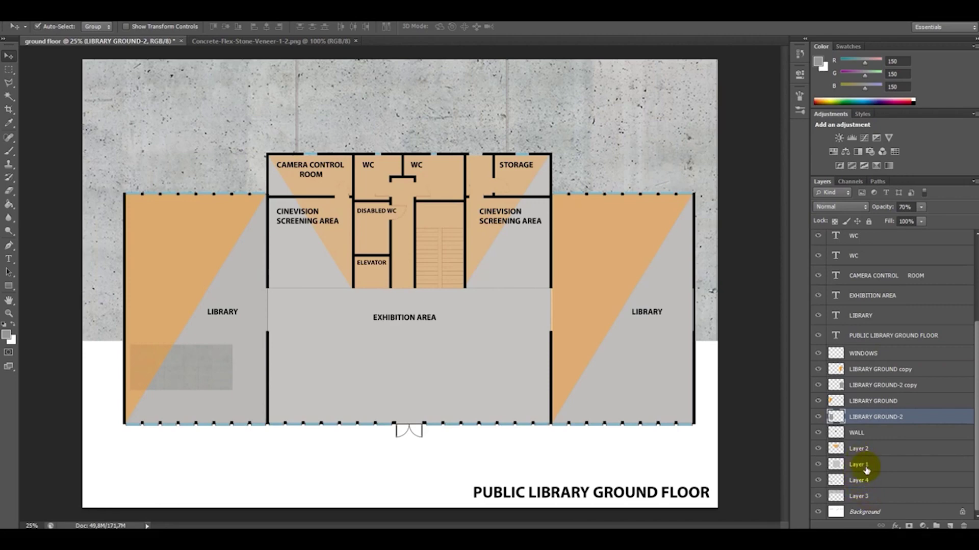
{"action": "left_click", "coordinate": [133, 367]}
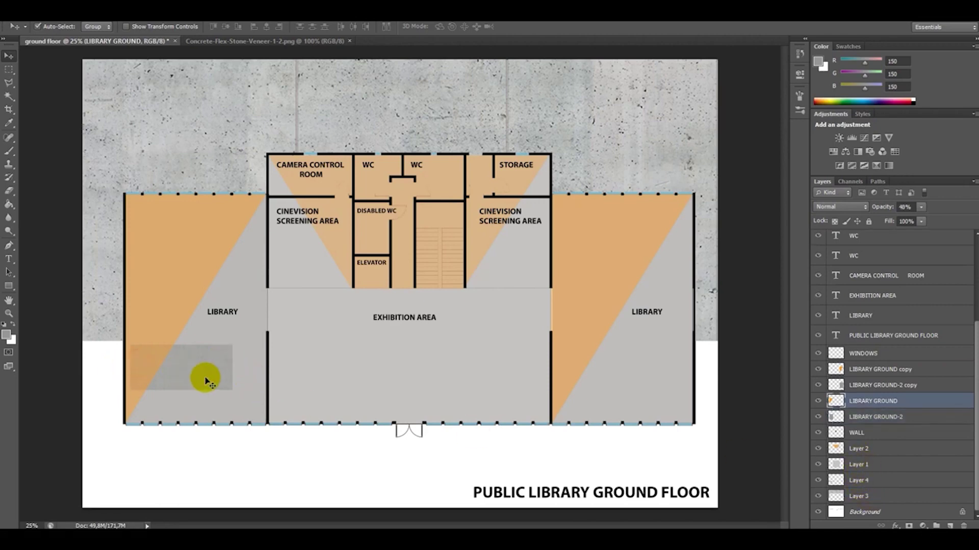
{"action": "left_click", "coordinate": [206, 381]}
{"action": "left_click", "coordinate": [206, 381]}
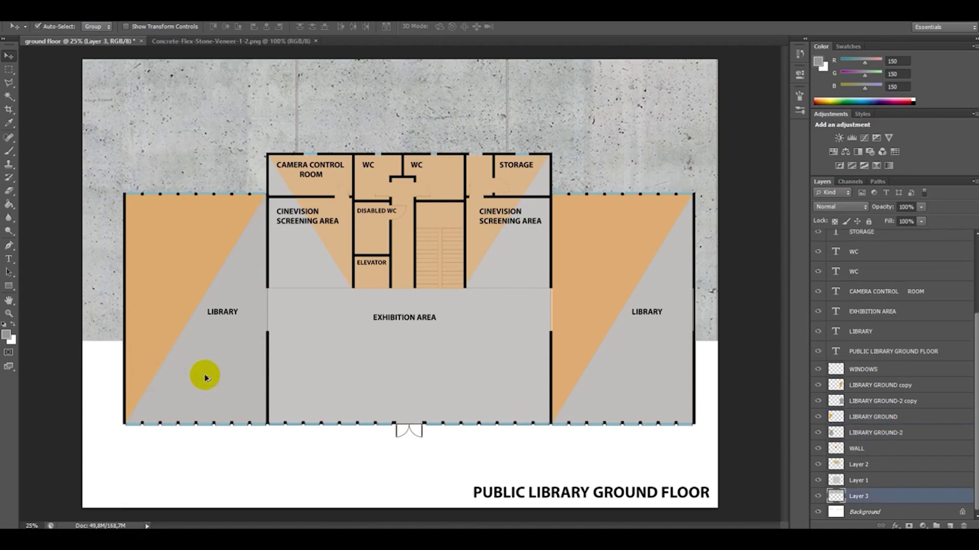
Copy the concrete texture into the plan again, scale it to the page width and position it over the lower part of the page
{"action": "left_click", "coordinate": [210, 43]}
{"action": "left_click_drag", "start_coordinate": [258, 266], "coordinate": [106, 482]}
{"action": "key", "text": "ctrl+t"}
{"action": "left_click_drag", "start_coordinate": [184, 463], "coordinate": [774, 353]}
{"action": "key", "text": "Return"}
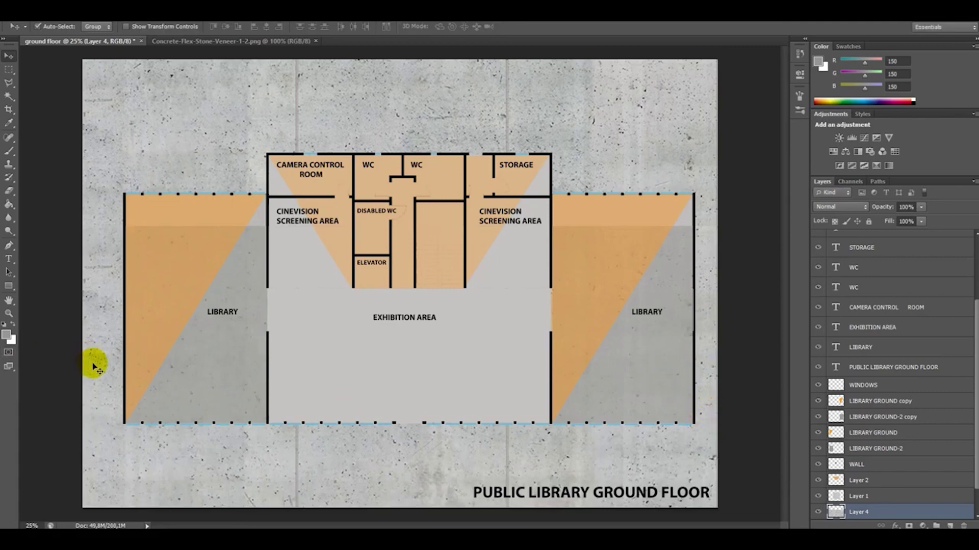
{"action": "left_click_drag", "start_coordinate": [102, 423], "coordinate": [90, 456]}
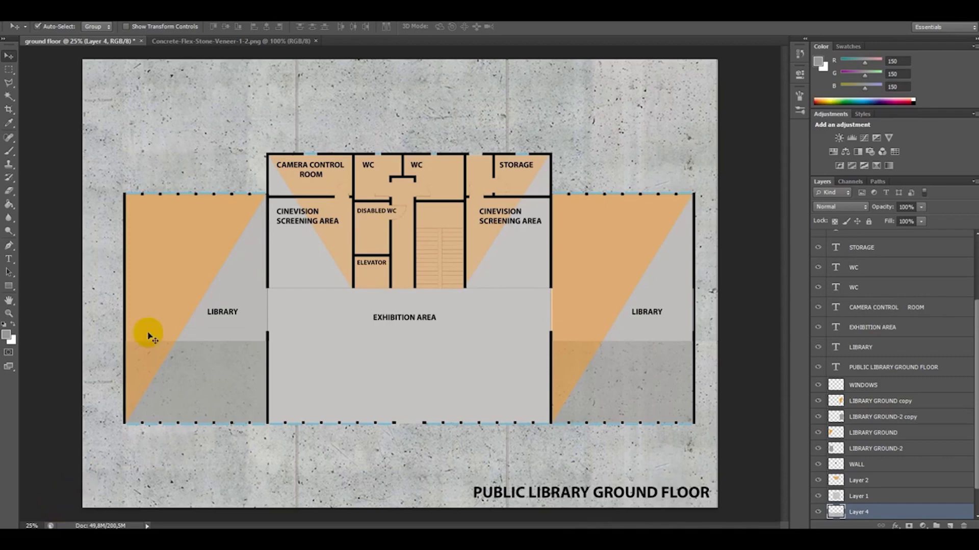
Delete the second concrete texture inside the building with a rectangular selection reaching down to the front wall
{"action": "left_click", "coordinate": [8, 70]}
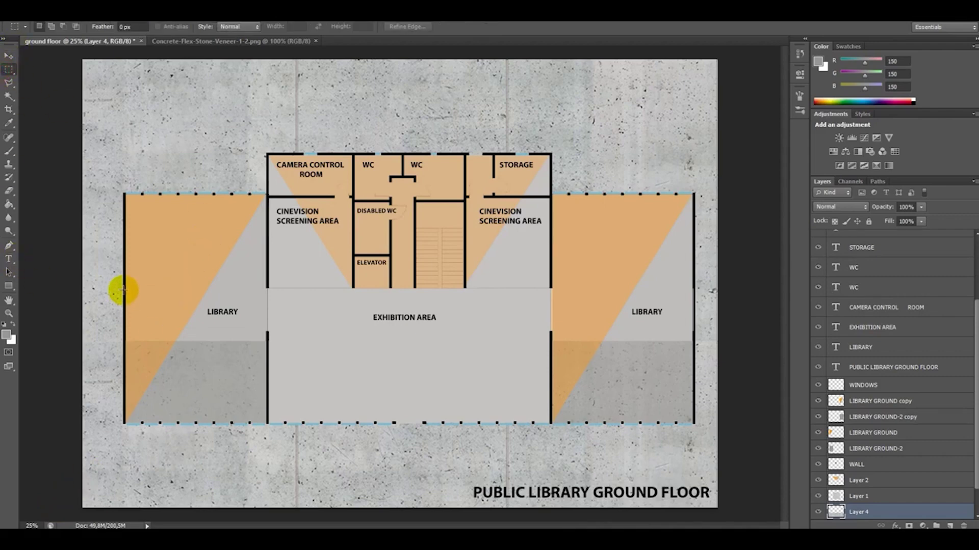
{"action": "left_click_drag", "start_coordinate": [123, 276], "coordinate": [691, 421]}
{"action": "key", "text": "Delete"}
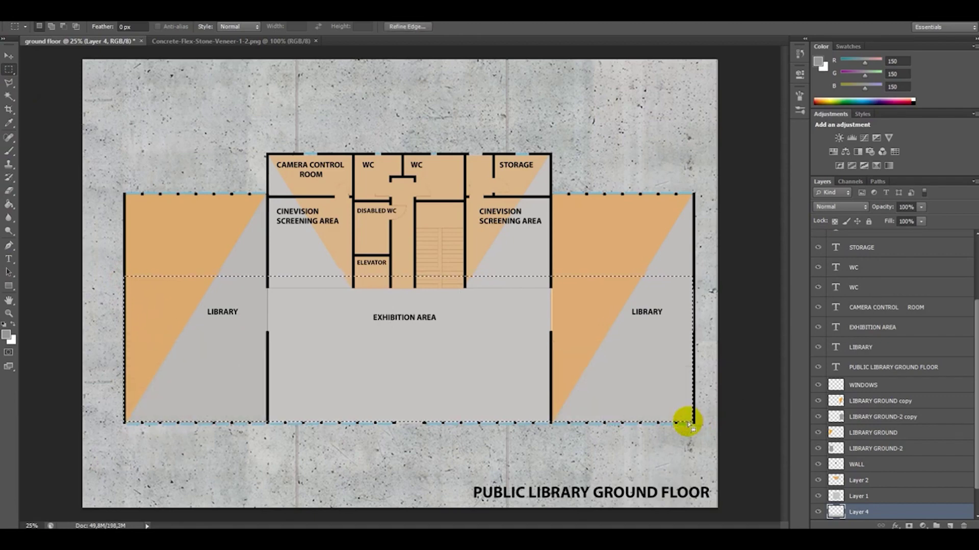
Deselect the building area and set the opacity of both concrete texture layers, Layer 3 and Layer 4, to 65%
{"action": "key", "text": "ctrl+d"}
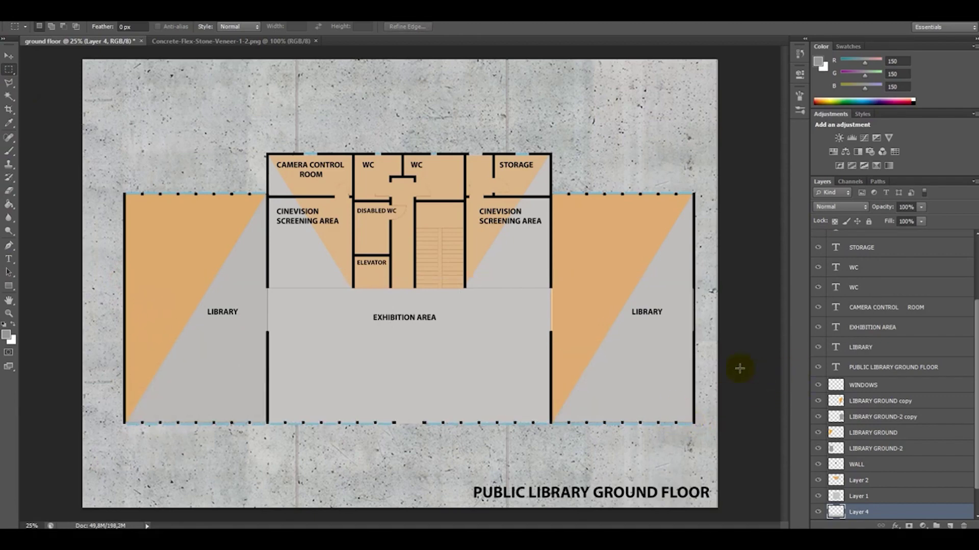
{"action": "scroll", "coordinate": [892, 465], "scroll_direction": "down", "scroll_amount": 2}
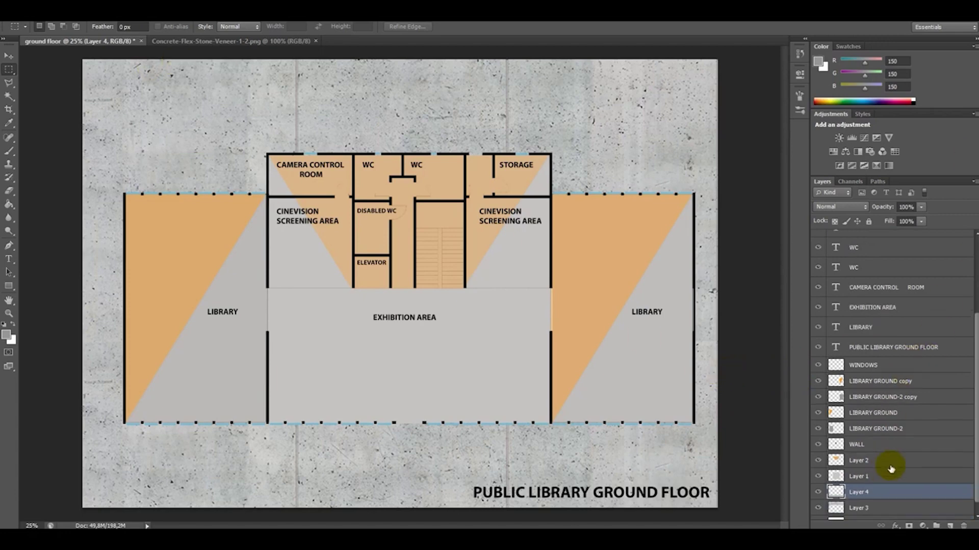
{"action": "left_click", "coordinate": [869, 497]}
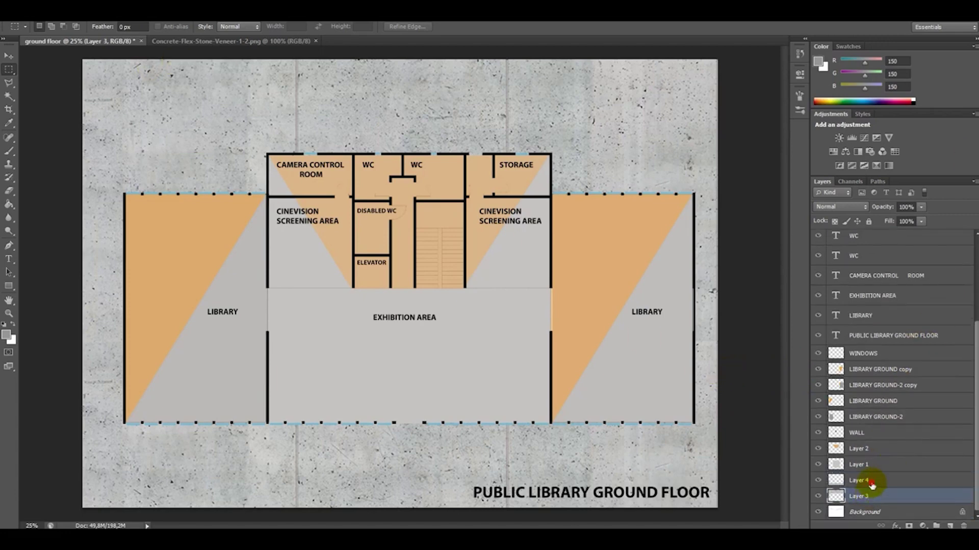
{"action": "left_click", "coordinate": [871, 481], "text": "shift"}
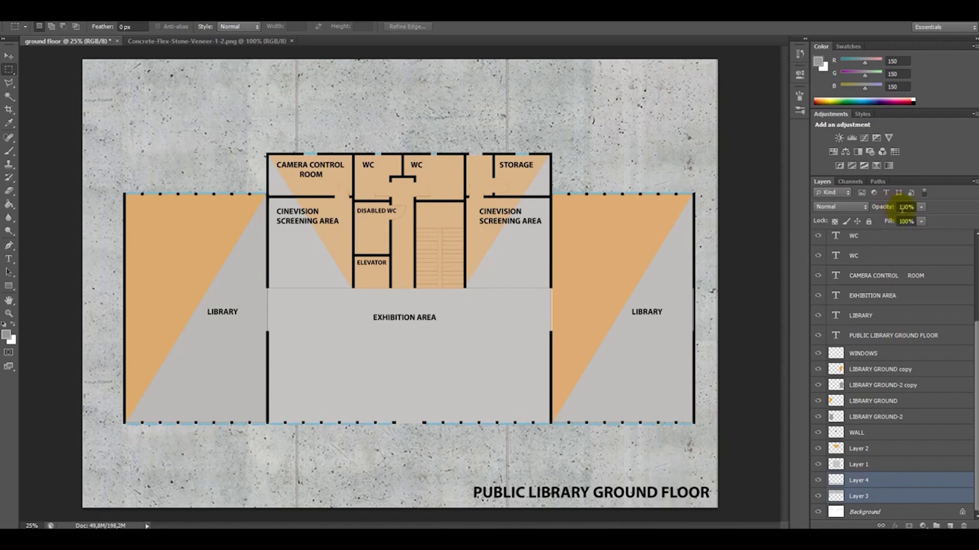
{"action": "type", "text": "65"}
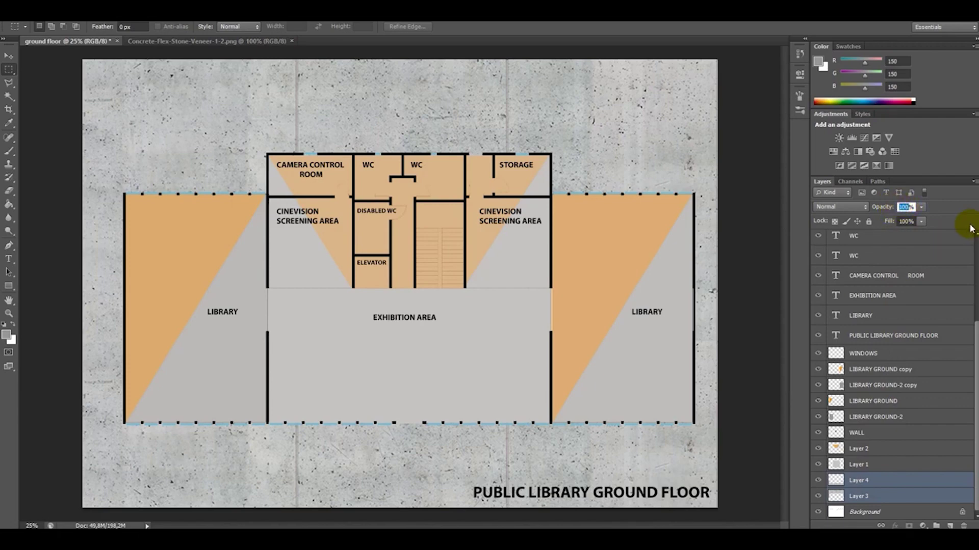
{"action": "key", "text": "Return"}
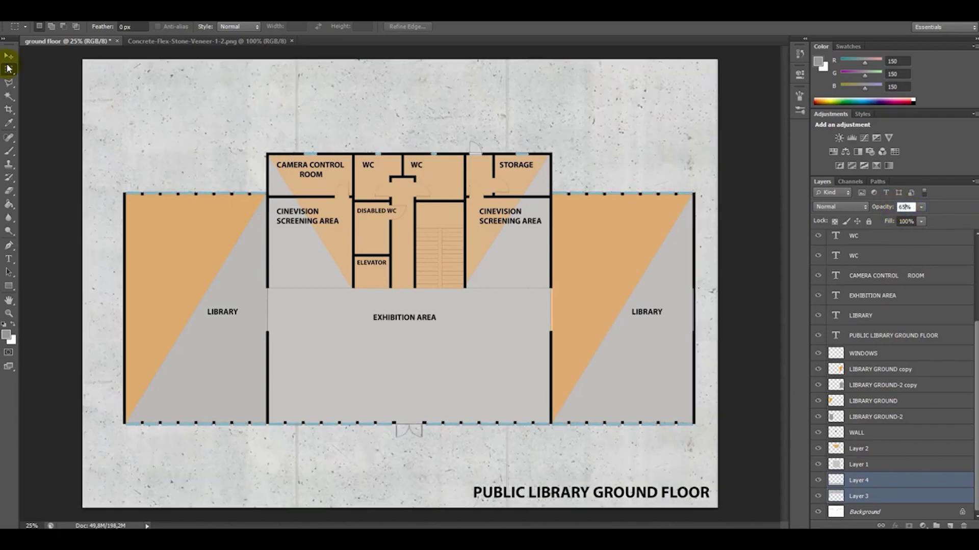